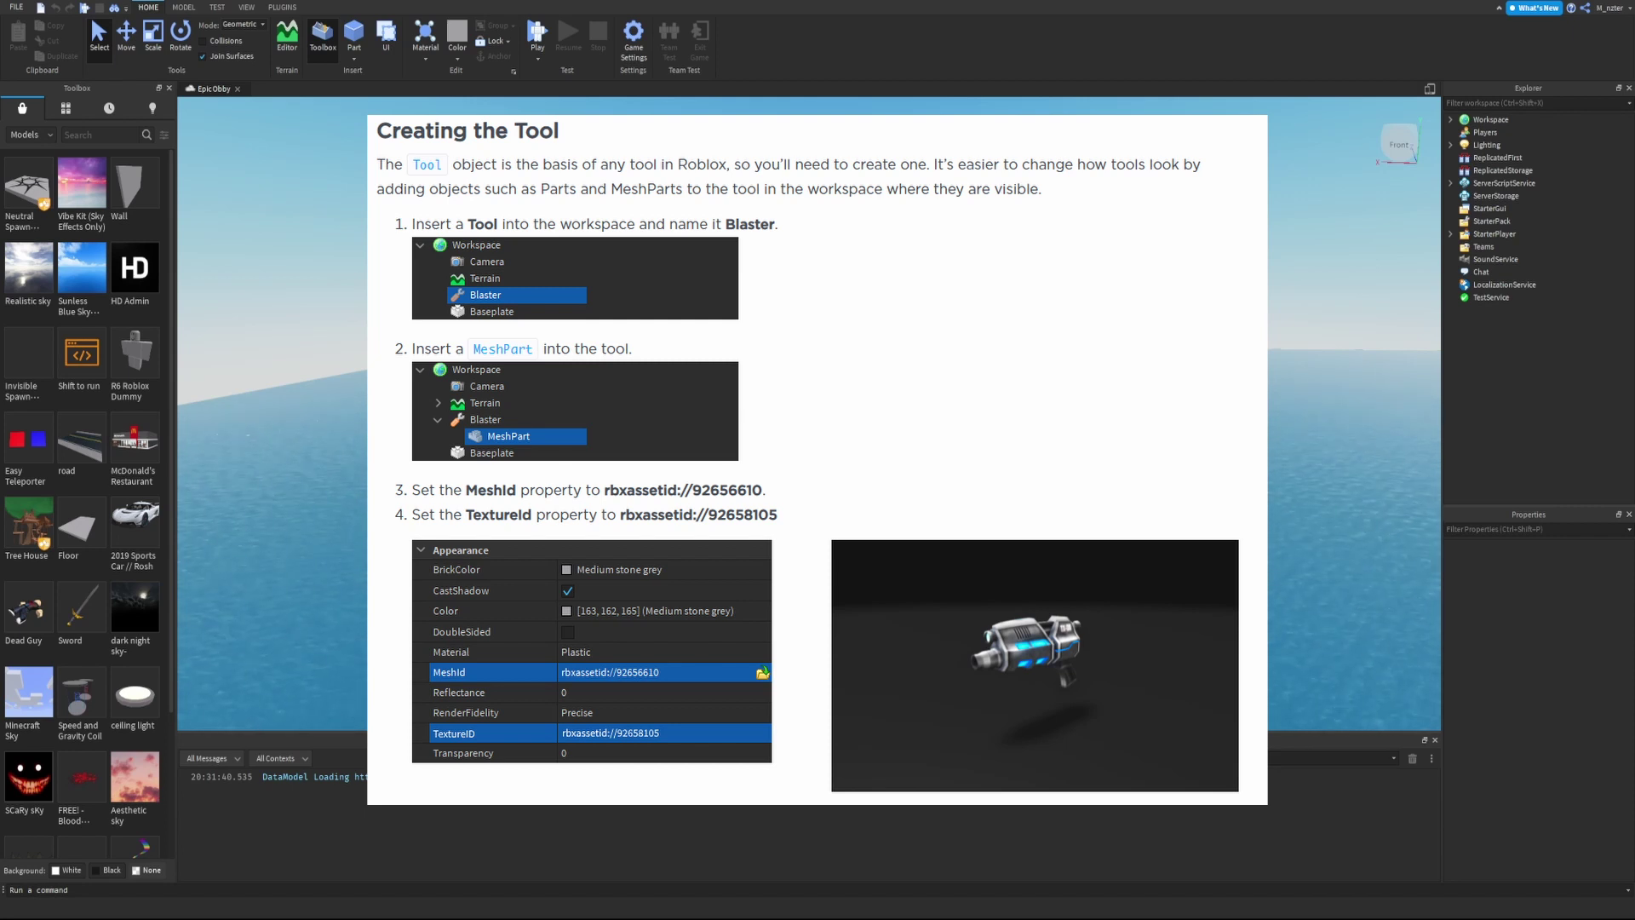
- Insert a Tool object into the Workspace and rename it Blaster
click(1451, 120)
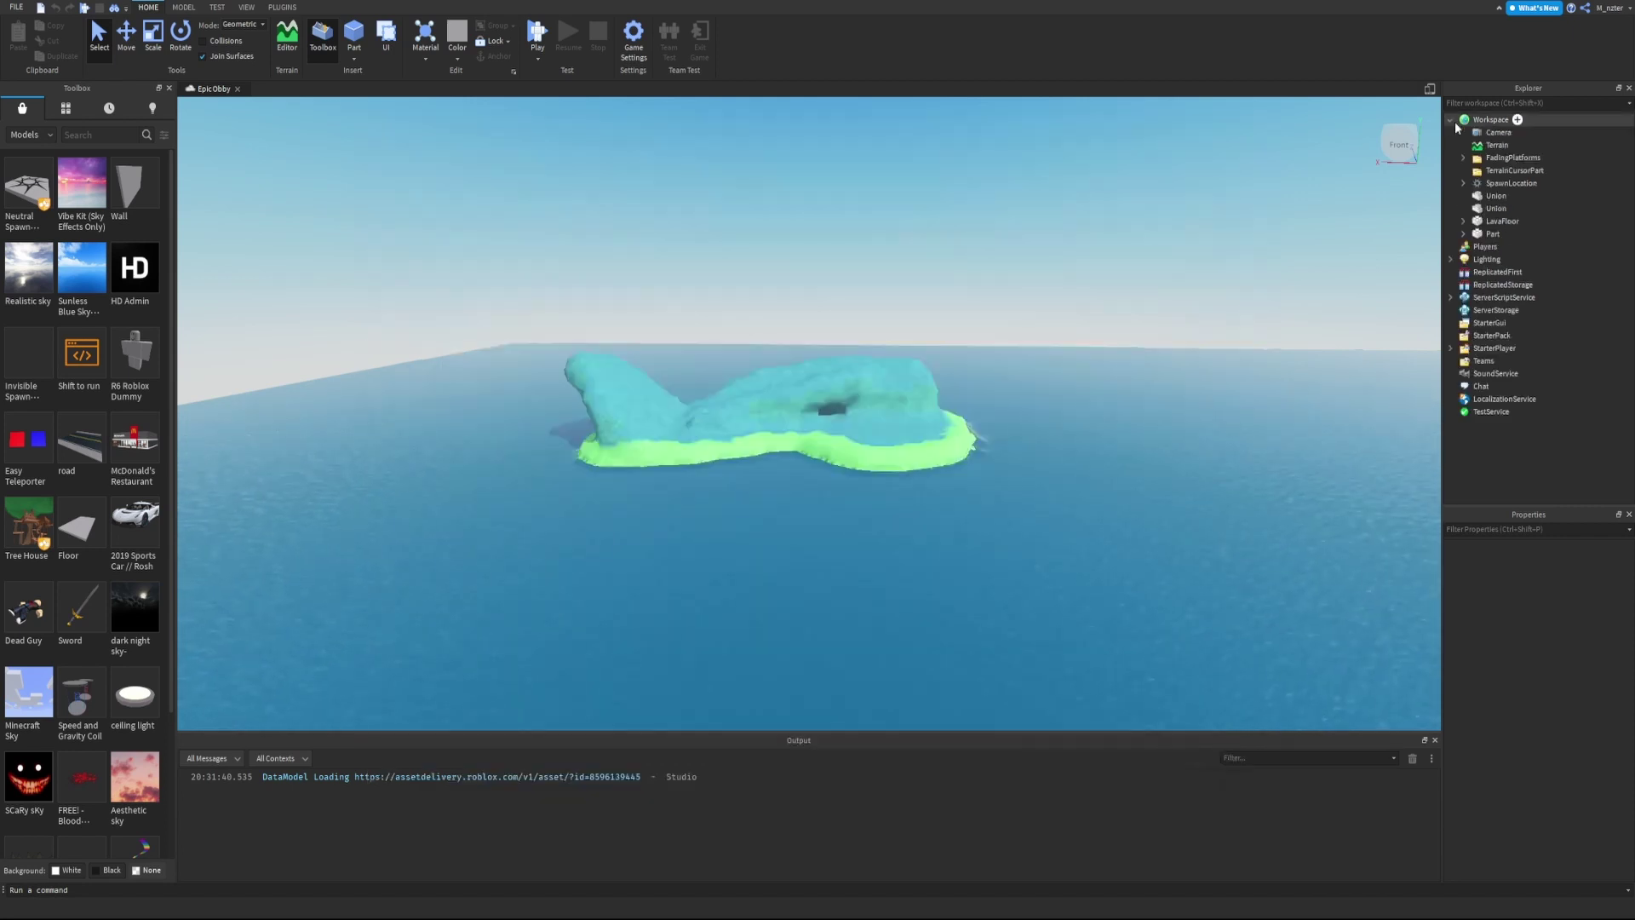
click(1517, 119)
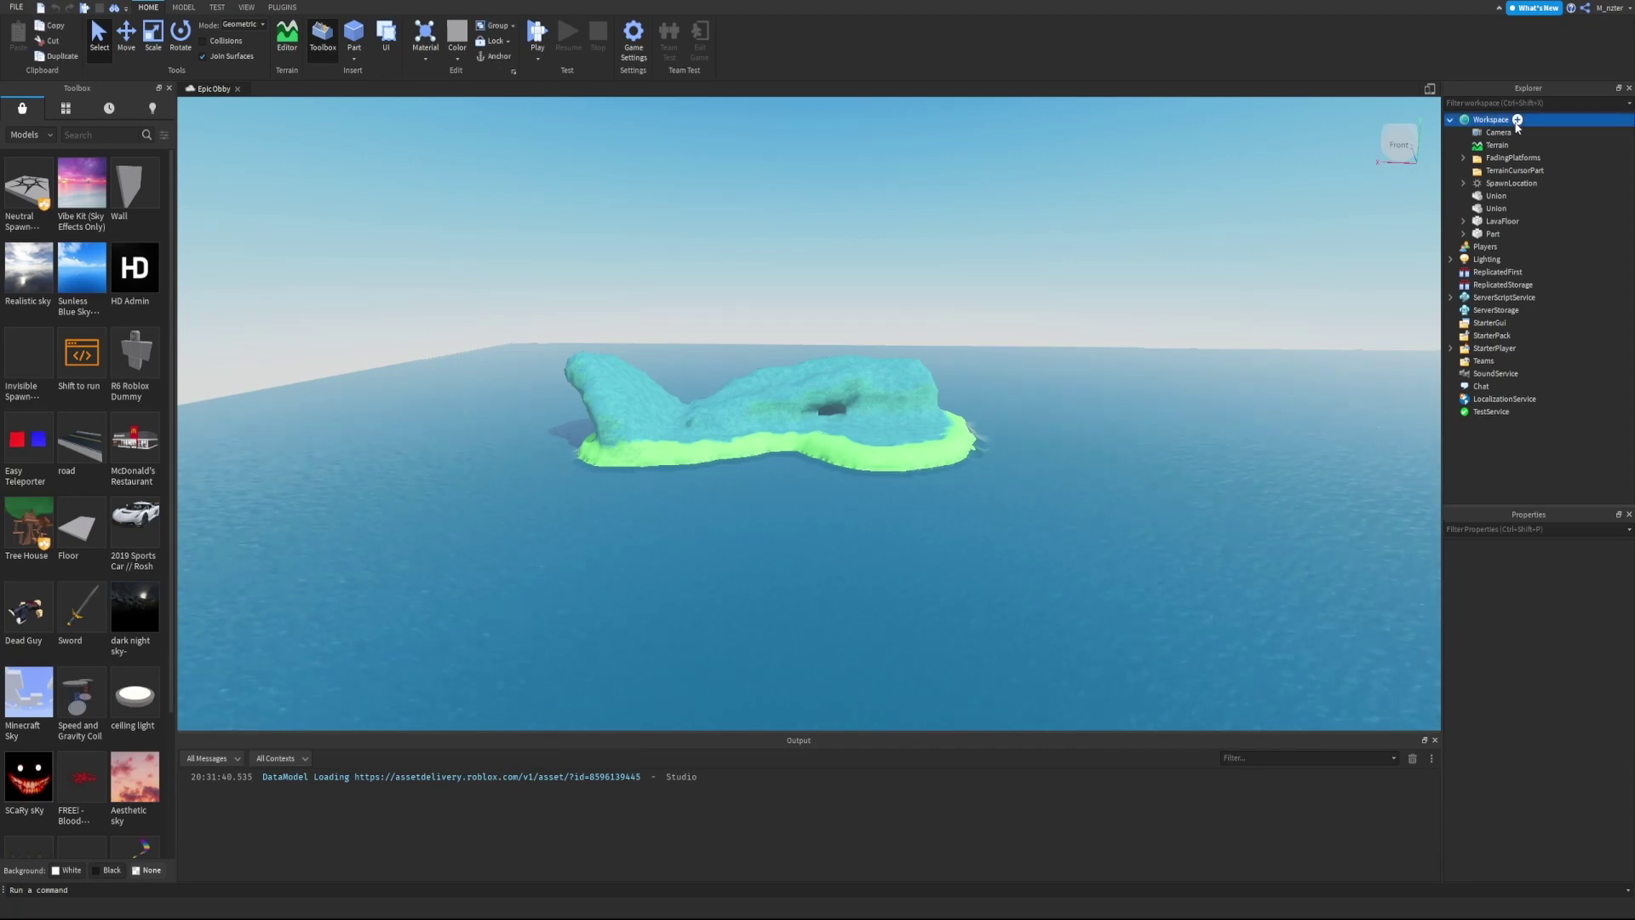
text(tool)
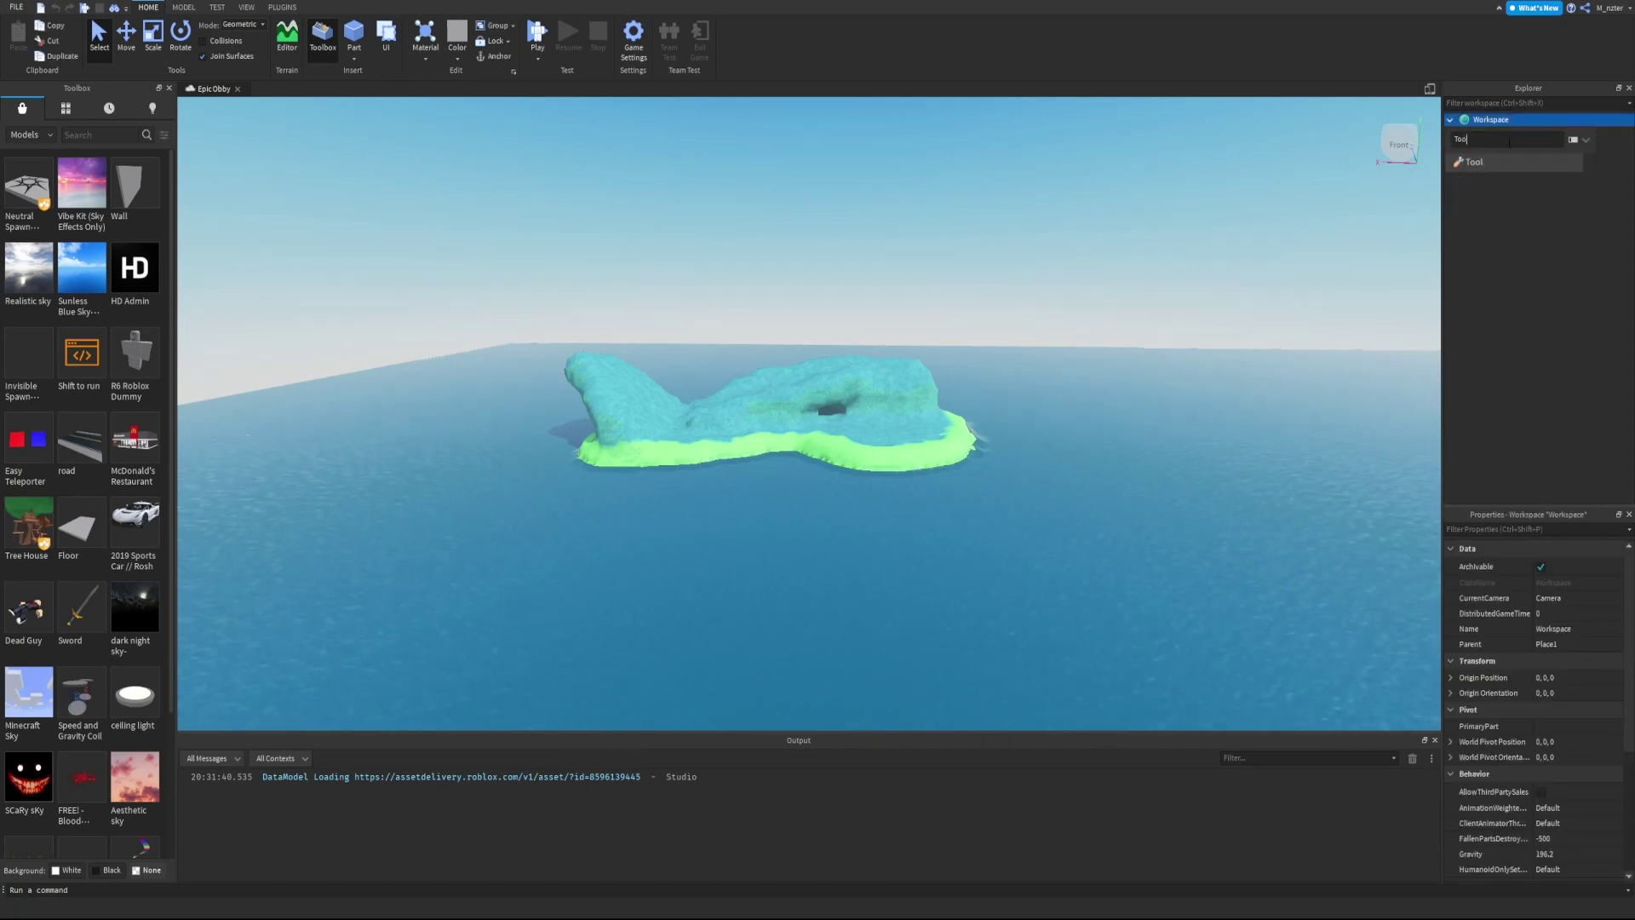
key(Return)
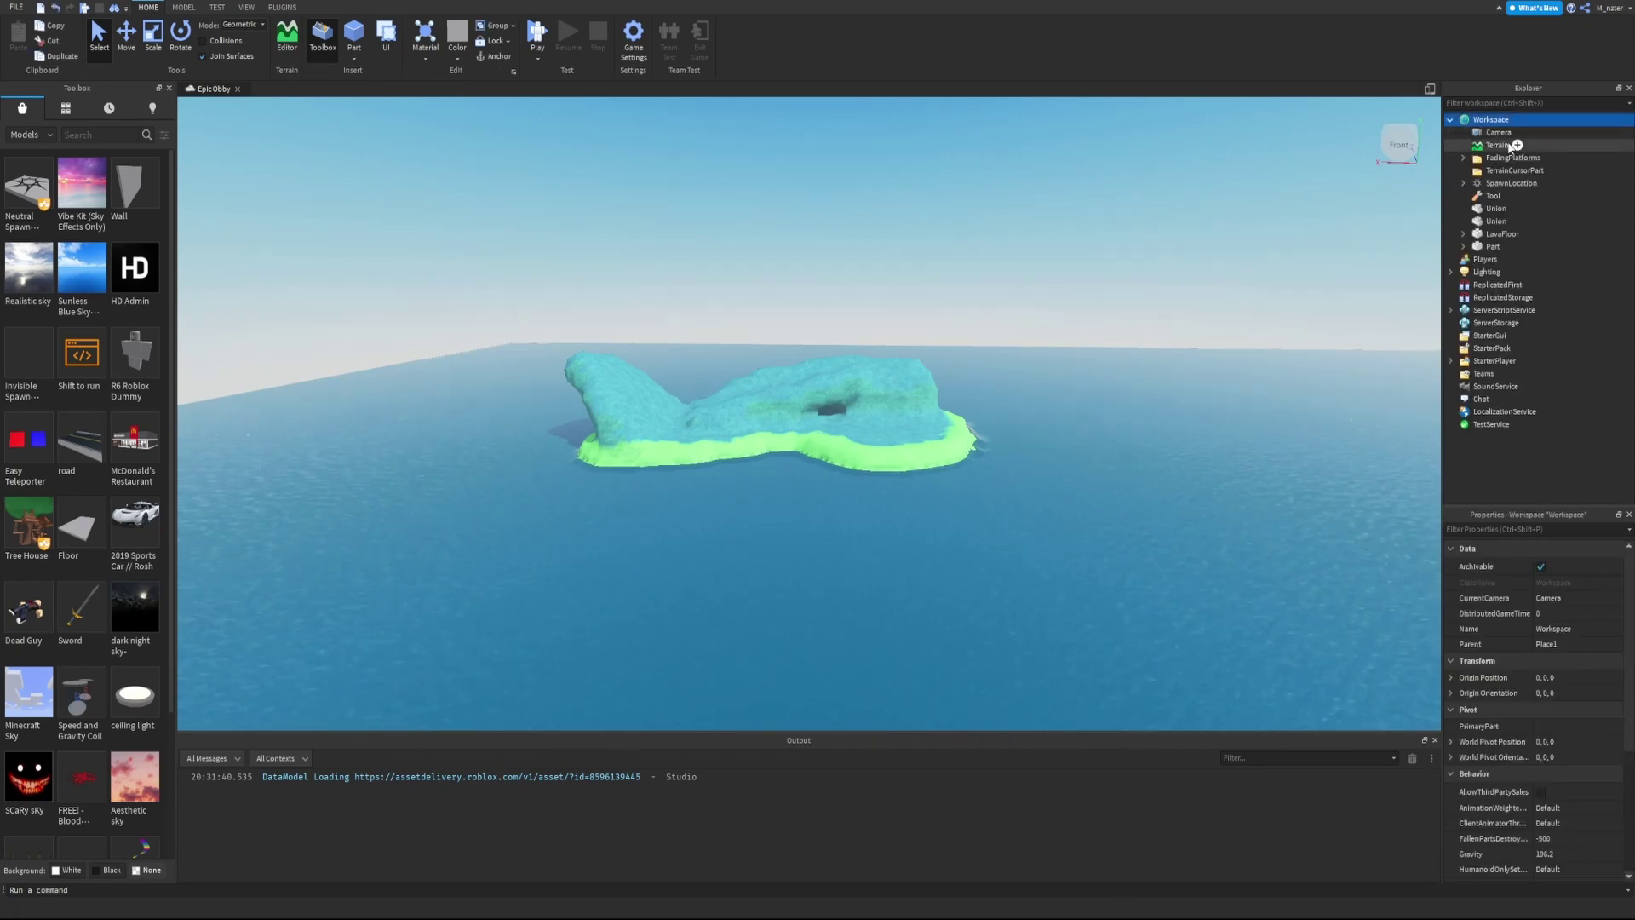
double_click(1496, 197)
text(Blaster)
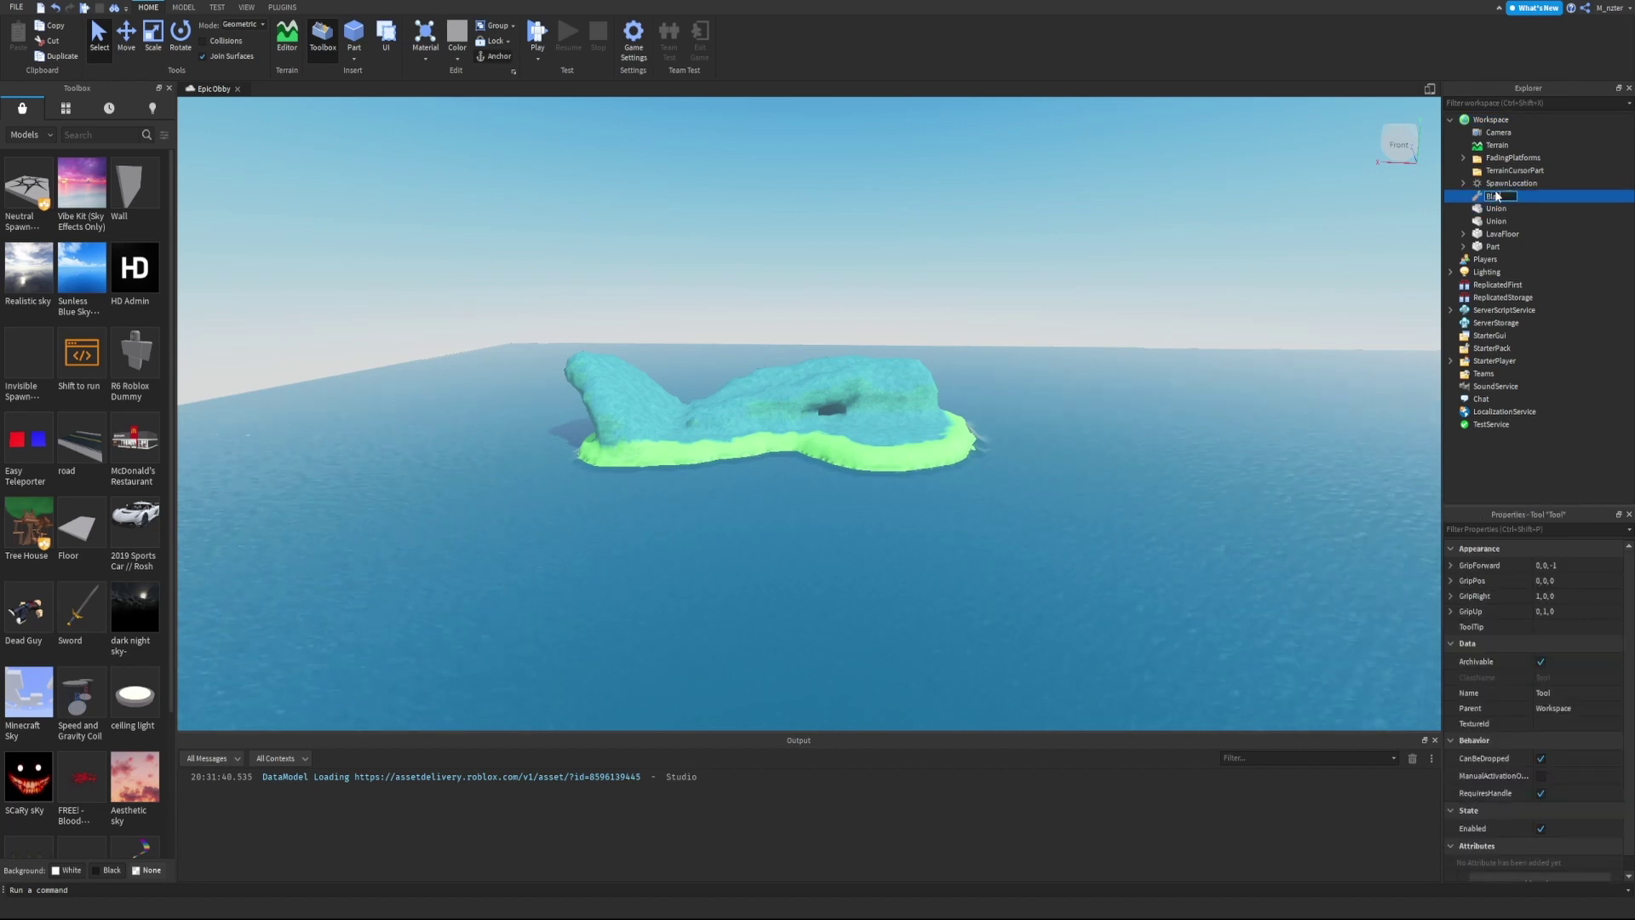
key(Return)
- Insert a MeshPart into the Blaster tool
click(1516, 196)
text(Mesh)
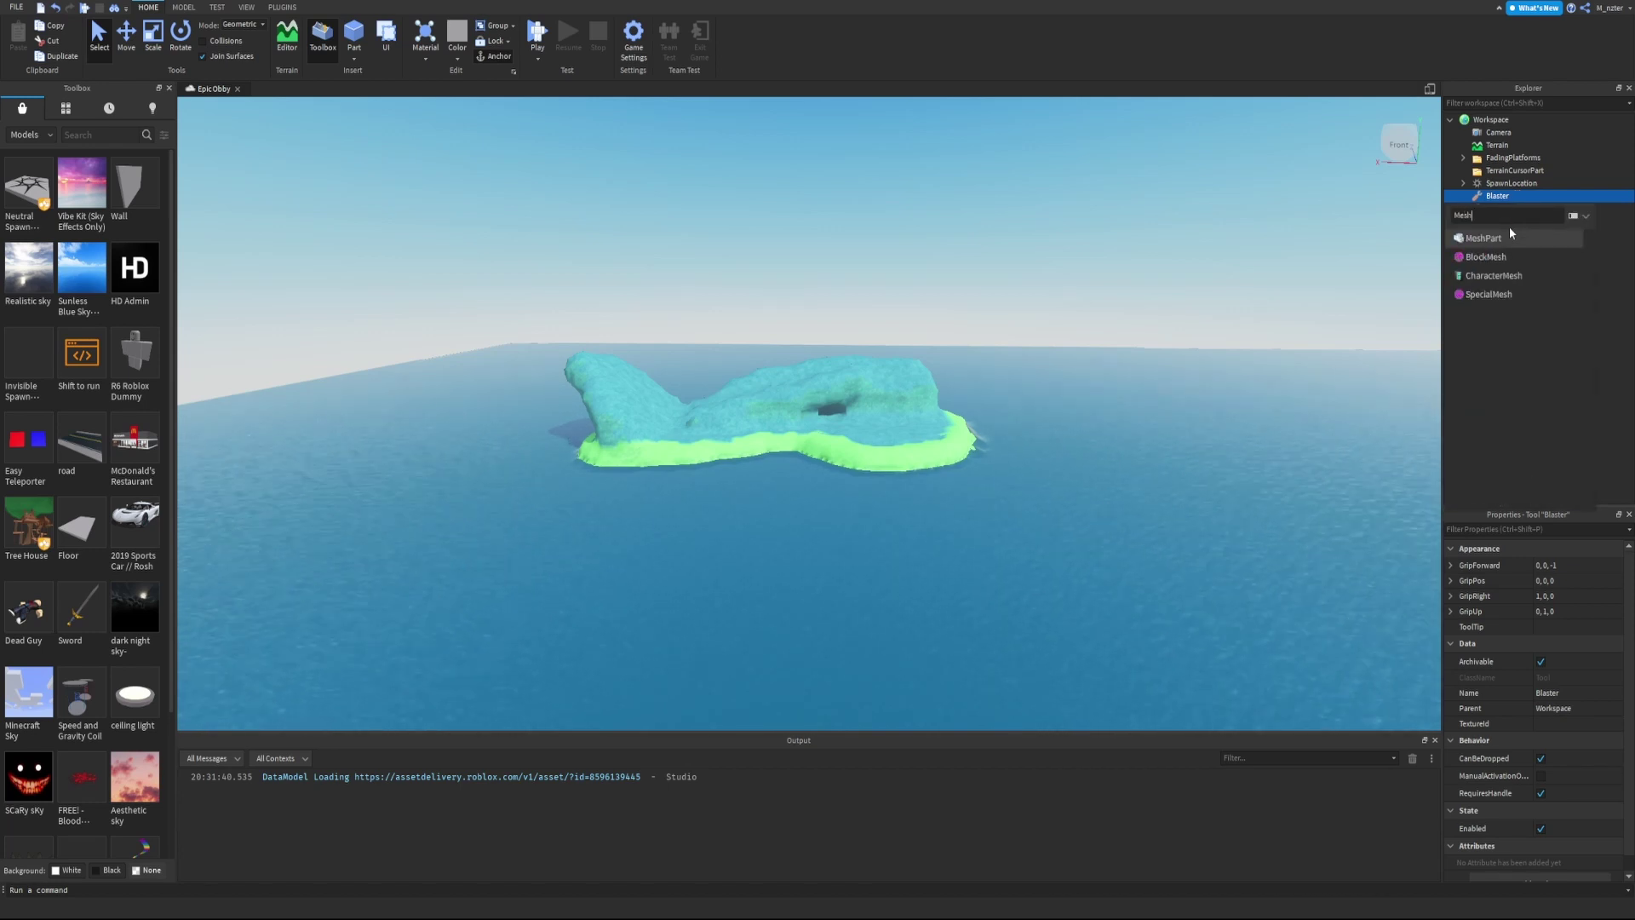
click(1509, 230)
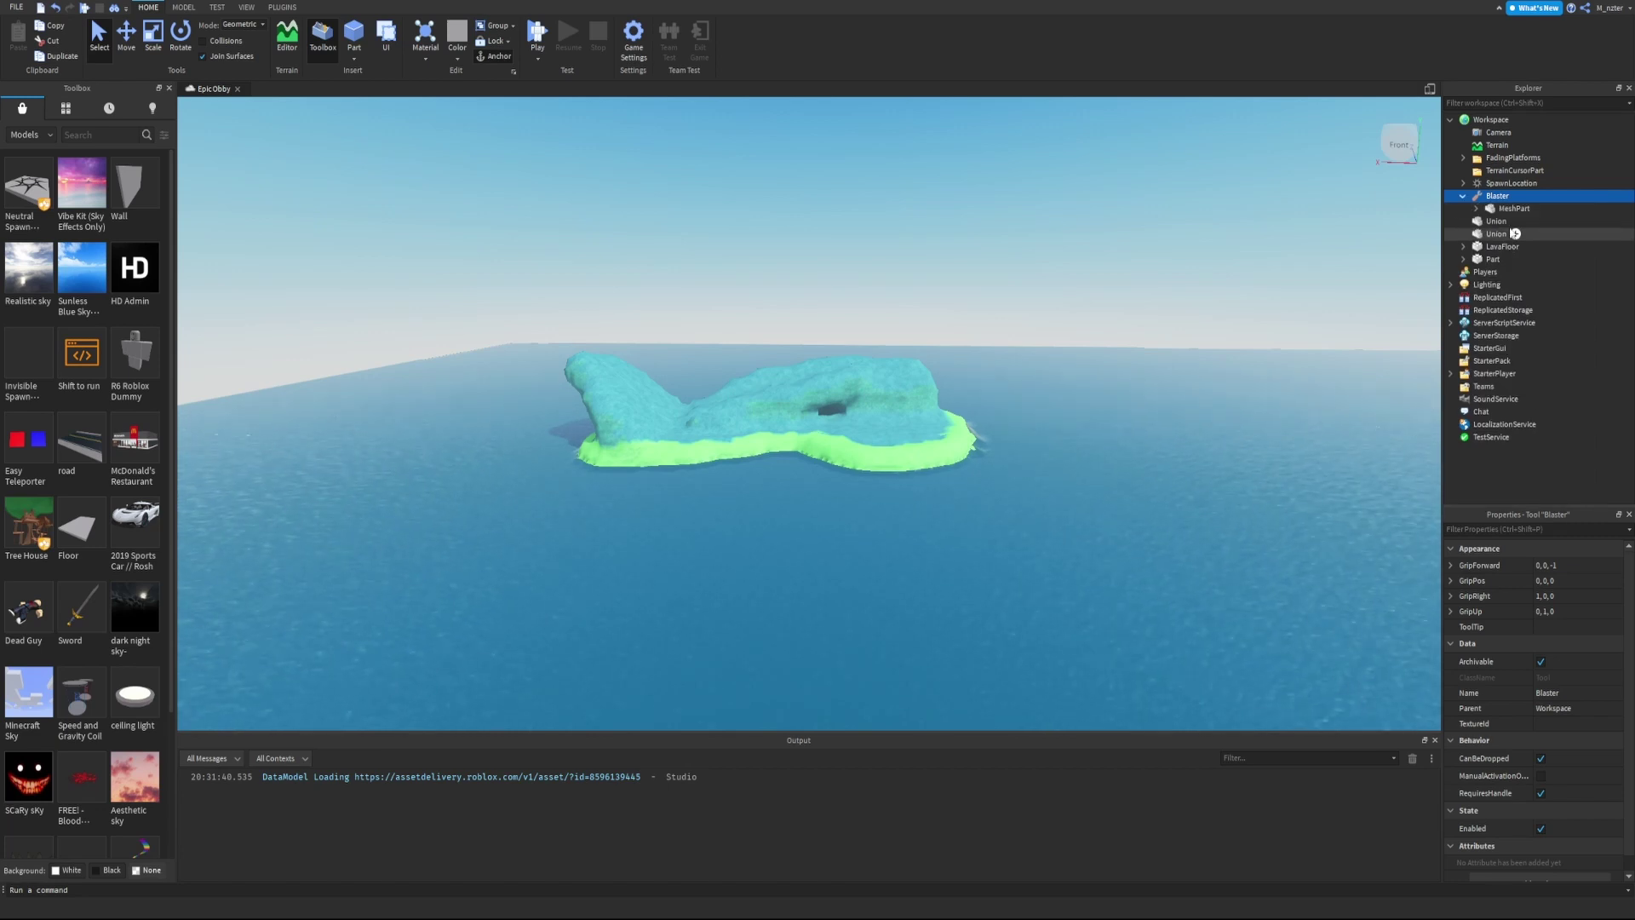
- Set the MeshId property of the Blaster's MeshPart to rbxassetid://92656610
click(1516, 209)
click(1574, 531)
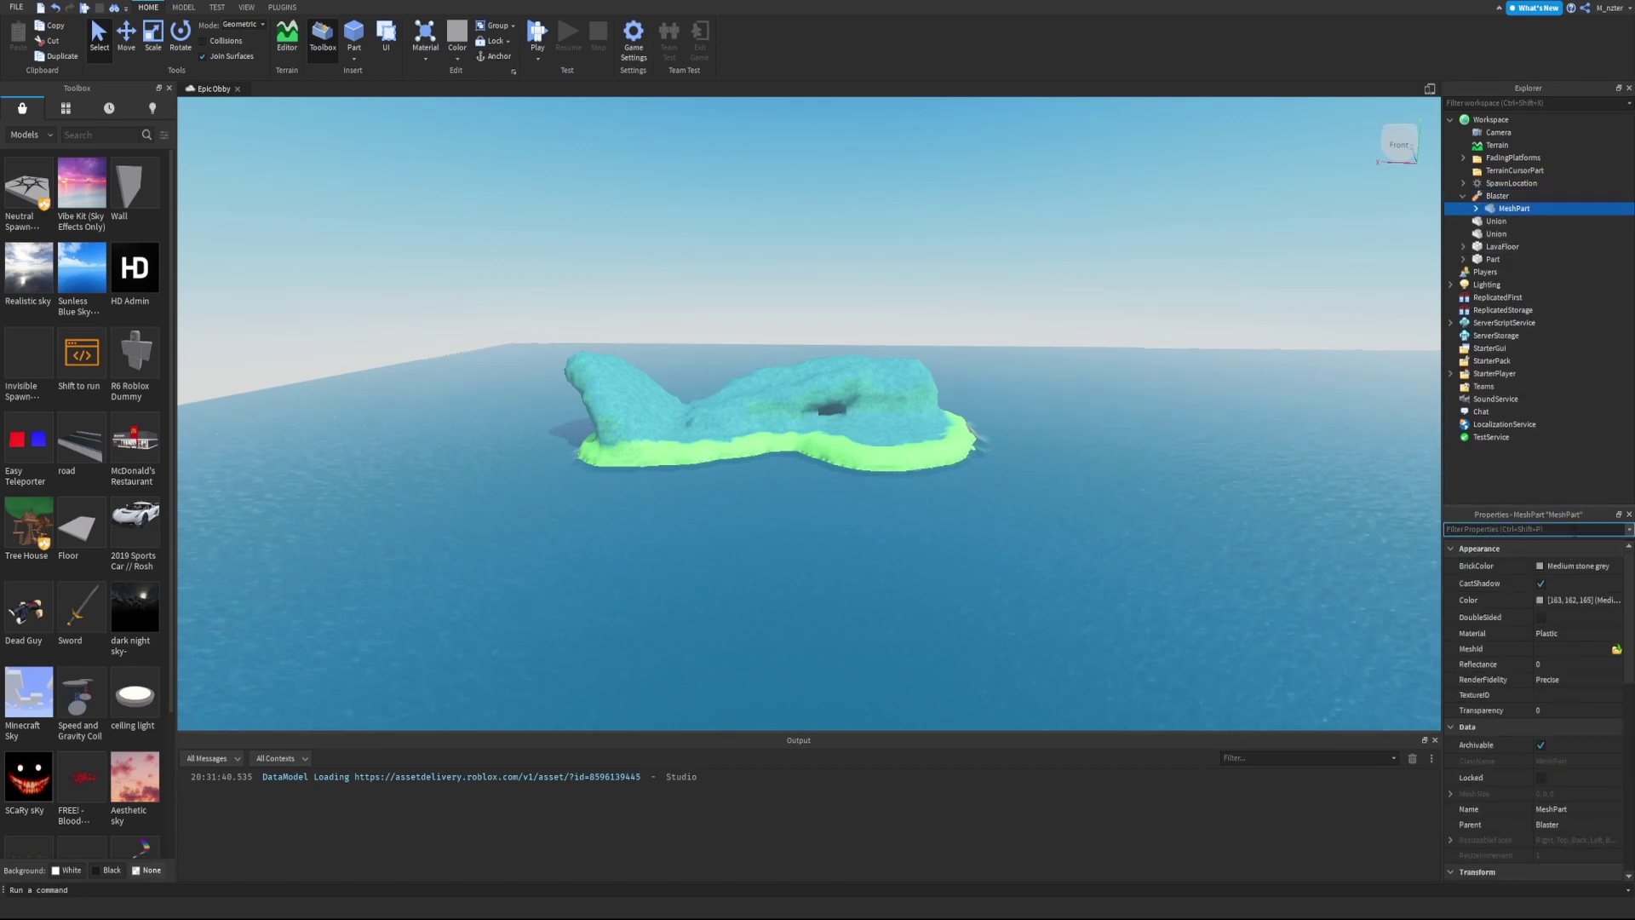
text(Mes)
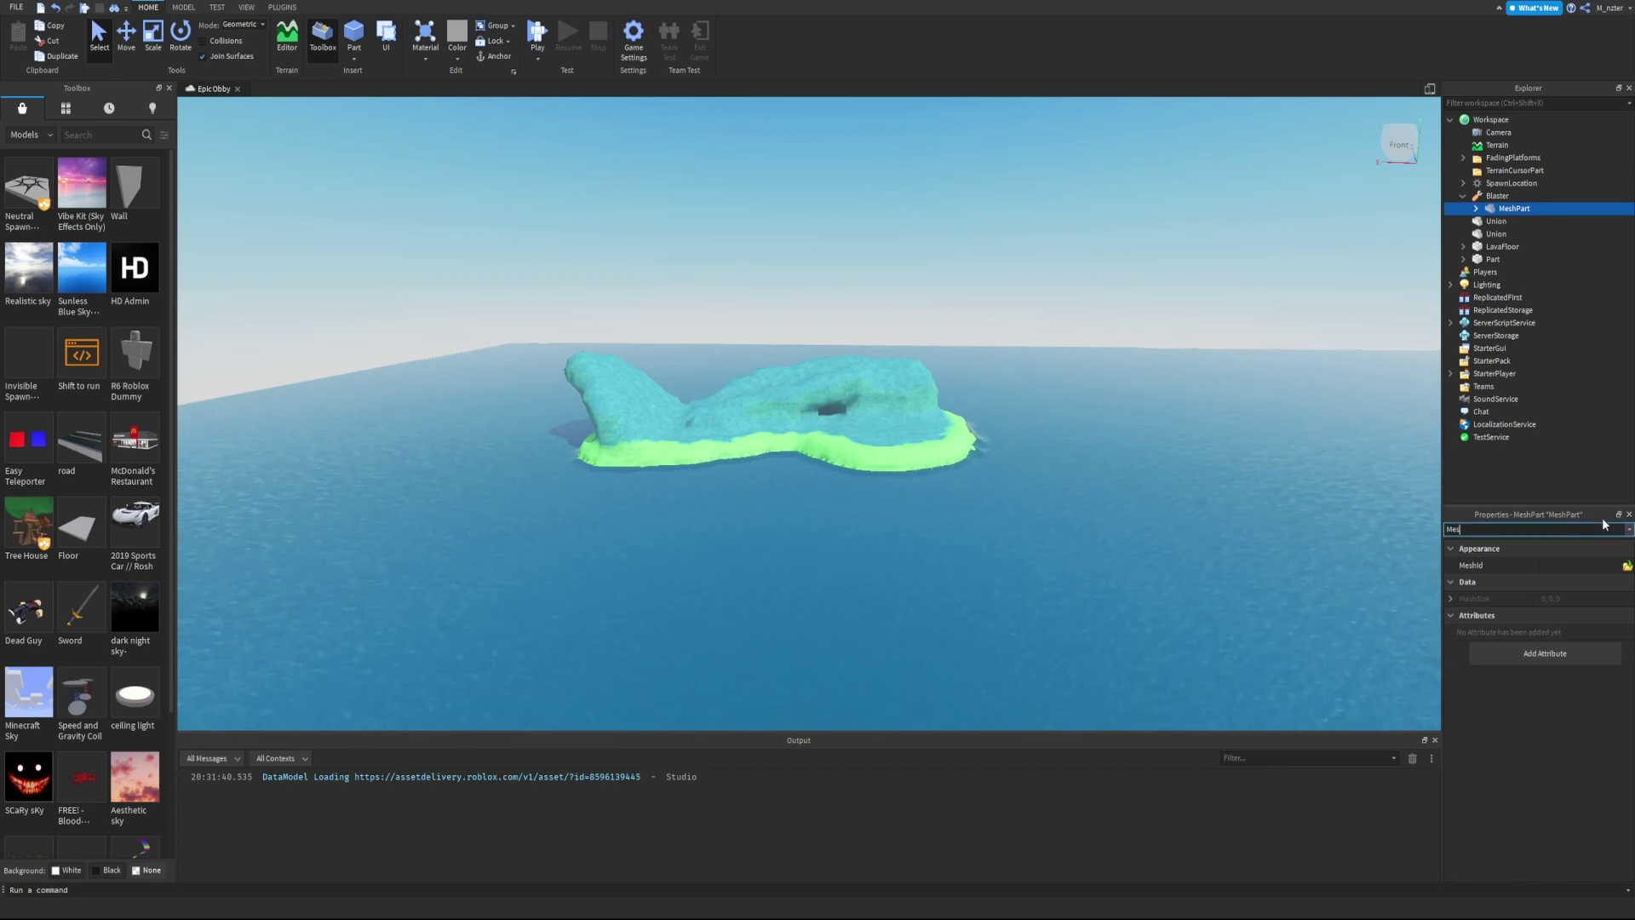
click(1575, 565)
text(rbxassetid://92656610)
key(Return)
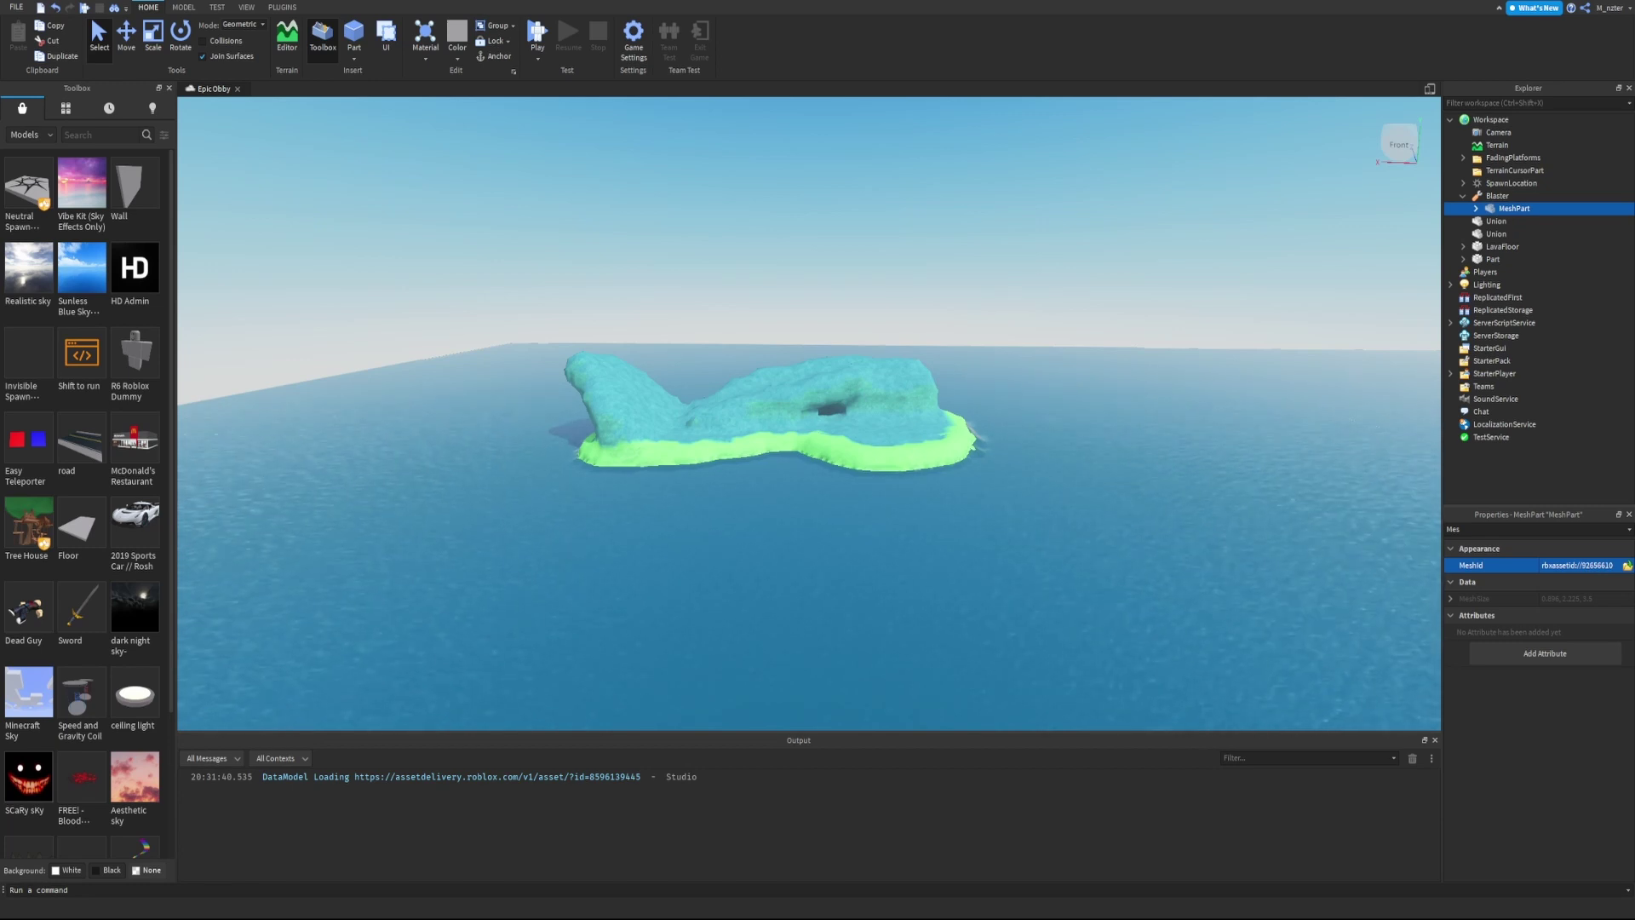
- Set the TextureID property of the MeshPart to rbxassetid://92658105
click(1536, 529)
key(BackSpace)
key(BackSpace)
key(BackSpace)
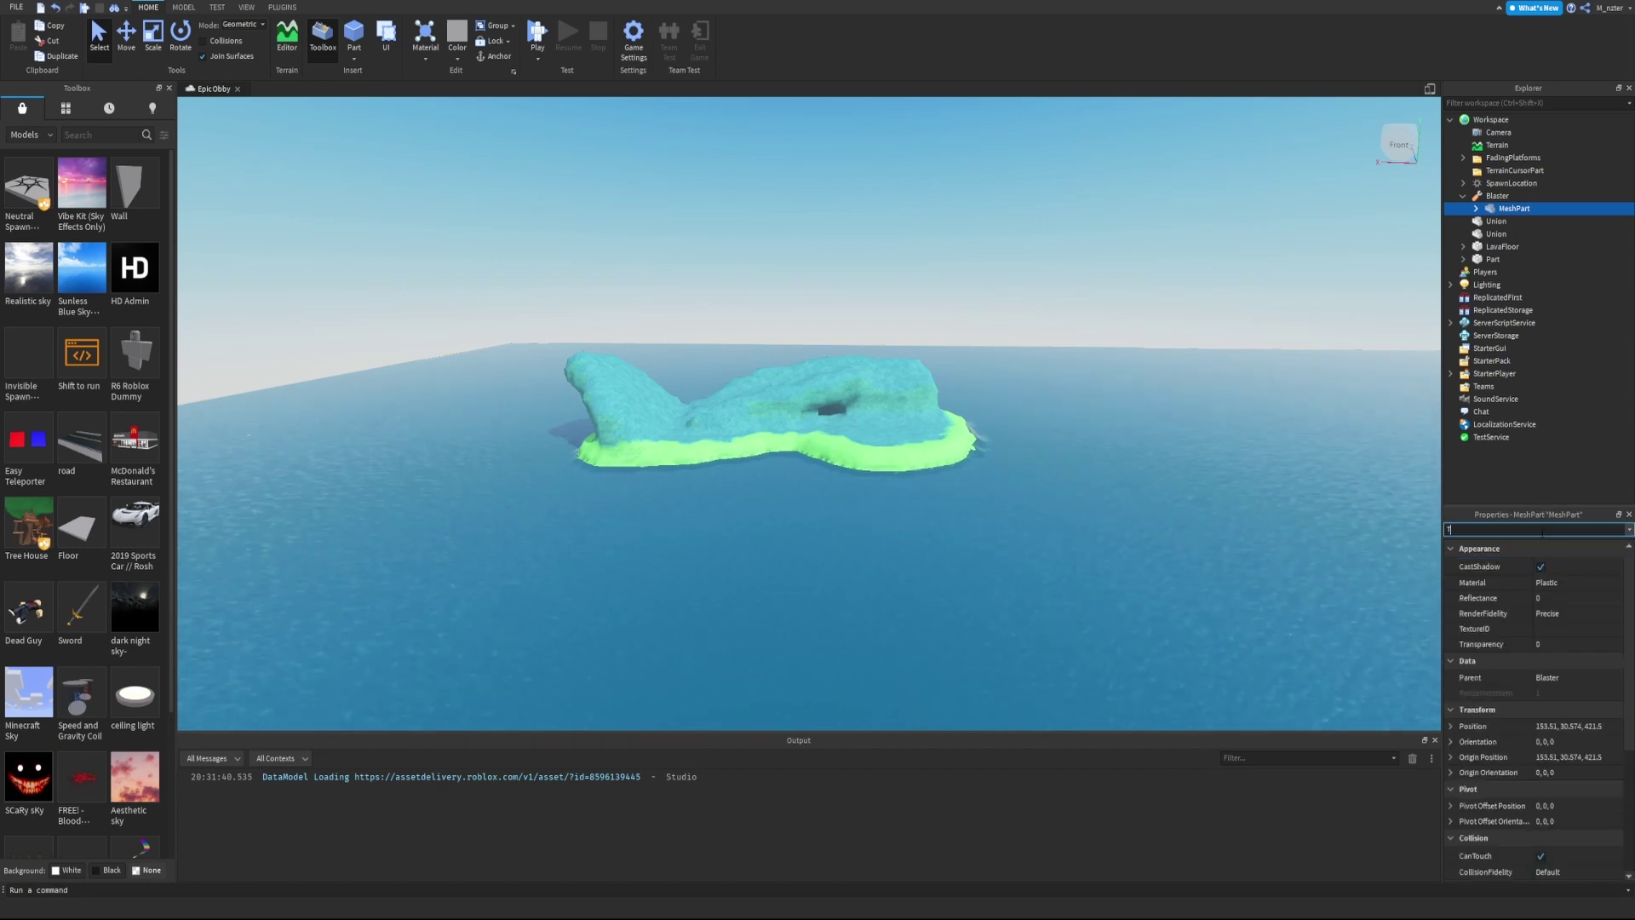
text(Tex)
click(1560, 564)
text(rbxassetid://92658105)
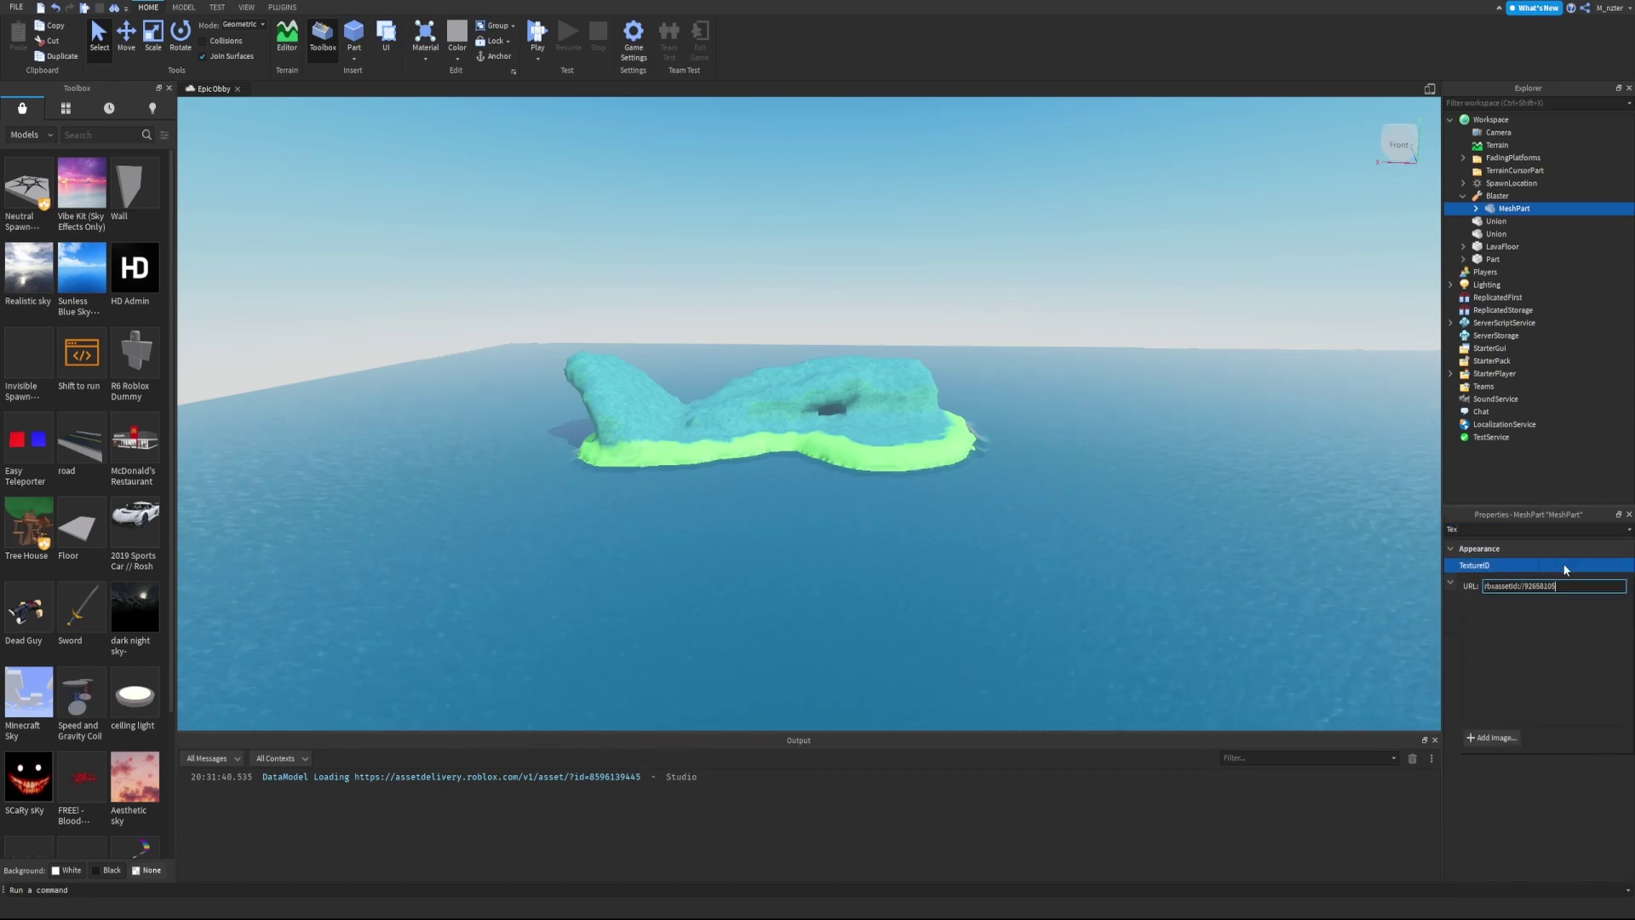
key(Return)
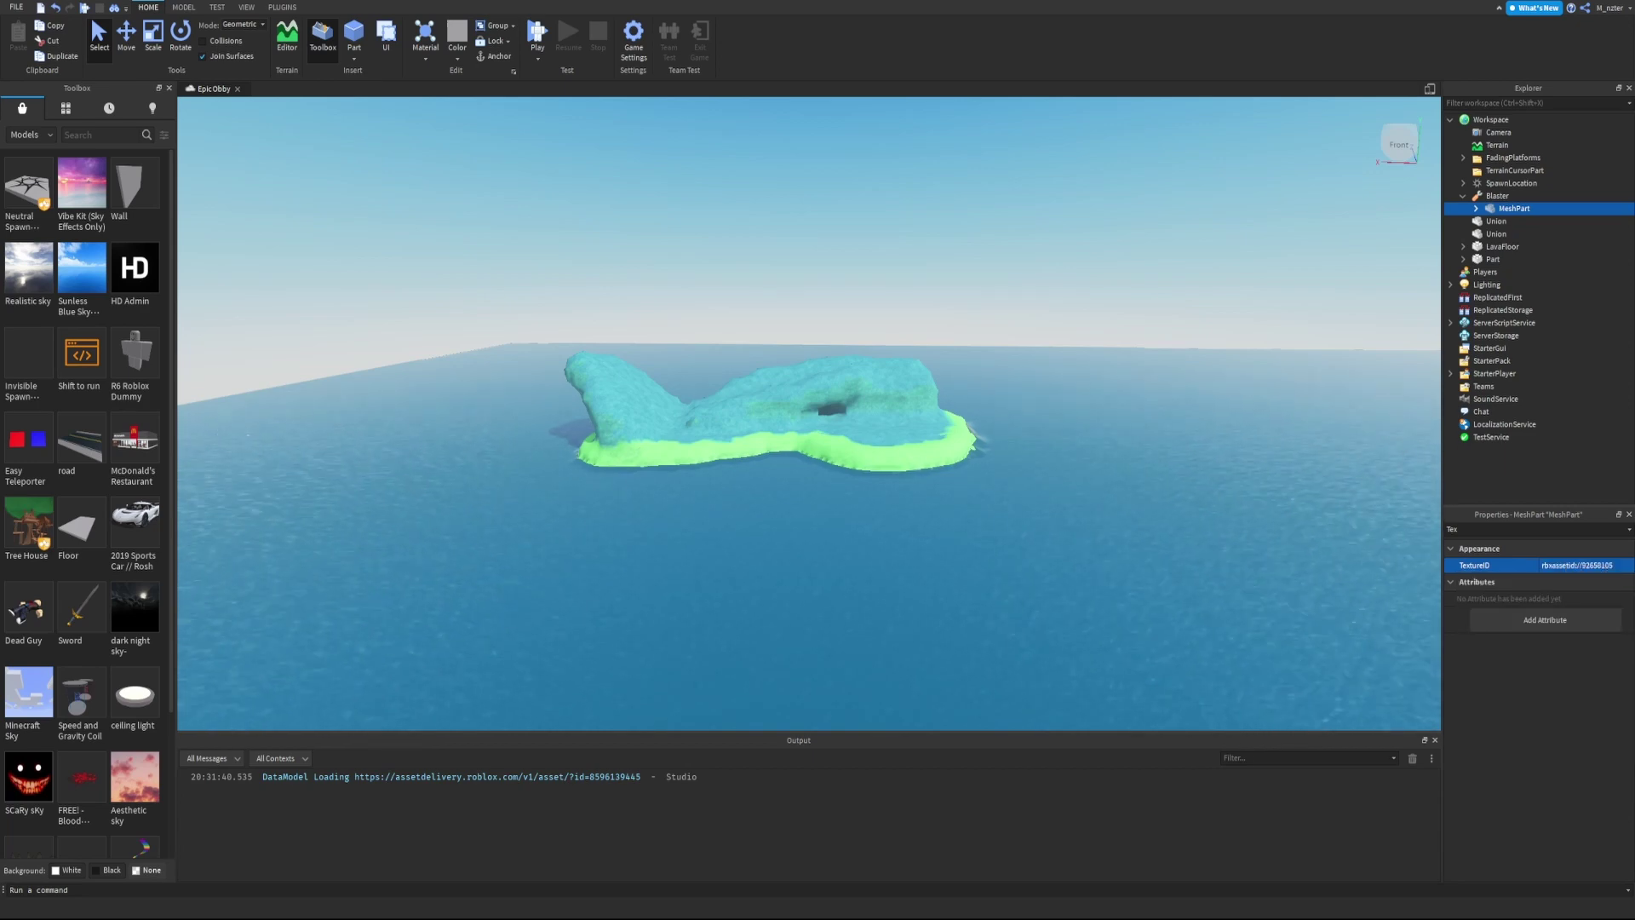
- Move the blaster mesh sideways and upward off the island, clear of the terrain, into open air above the water
double_click(1512, 215)
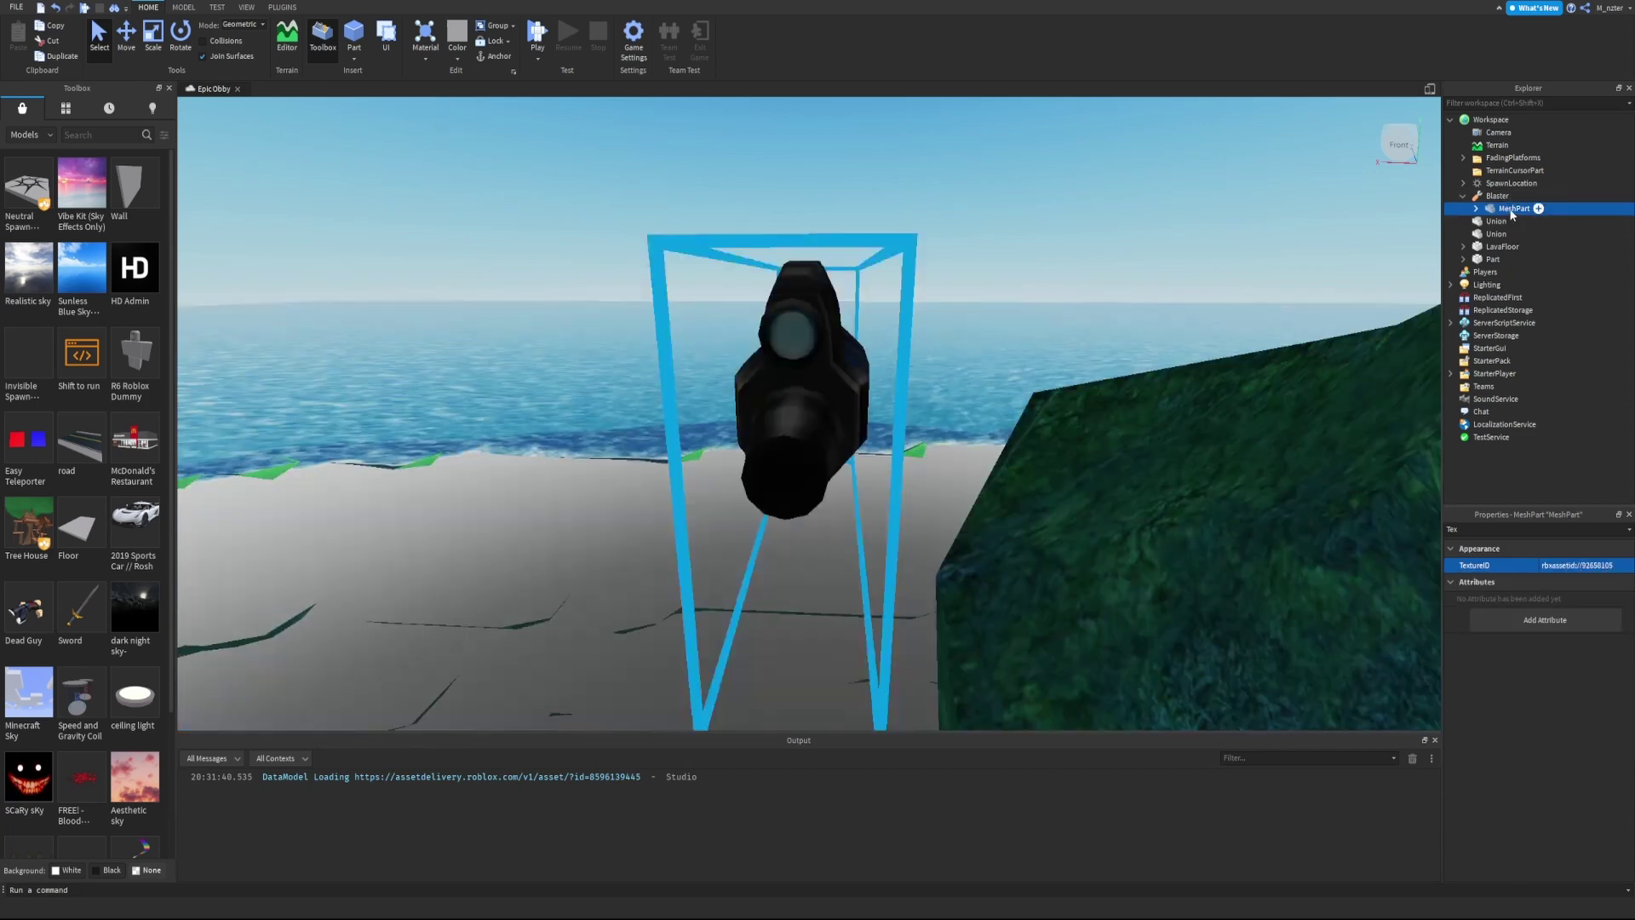
right_drag(1153, 350, 1153, 350)
key(ctrl+2)
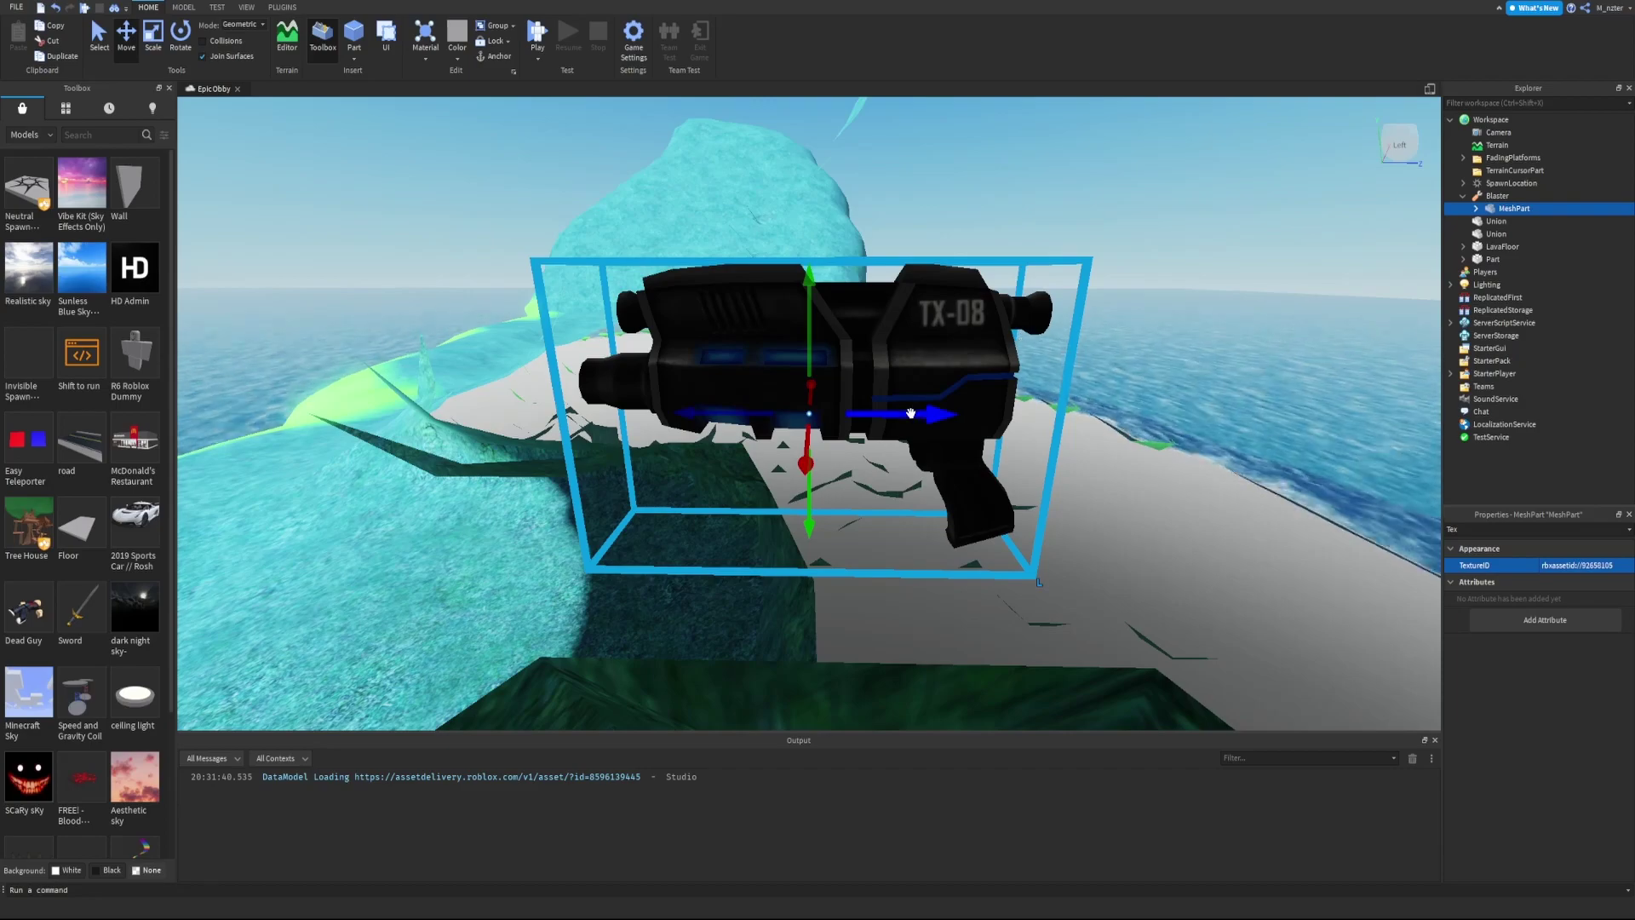
key(d)
drag(913, 413, 1141, 361)
key(s)
key(d)
drag(936, 262, 944, 125)
key(e)
key(d)
key(w)
right_drag(1019, 194, 1019, 194)
scroll(1020, 191, down, 3)
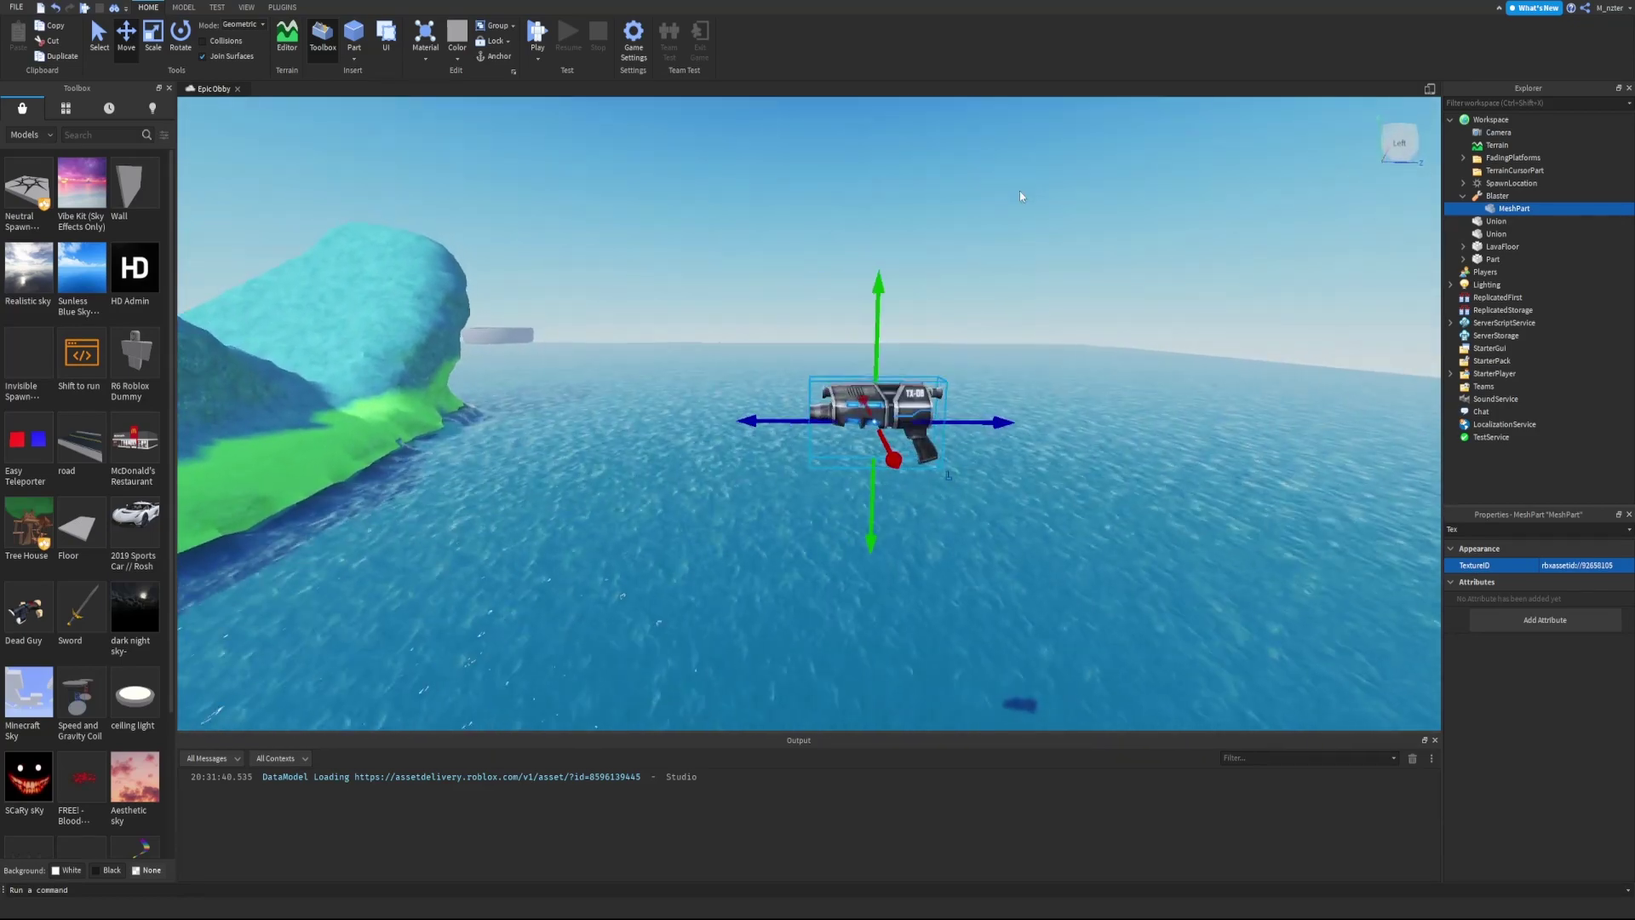
click(1030, 214)
scroll(1030, 214, up, 5)
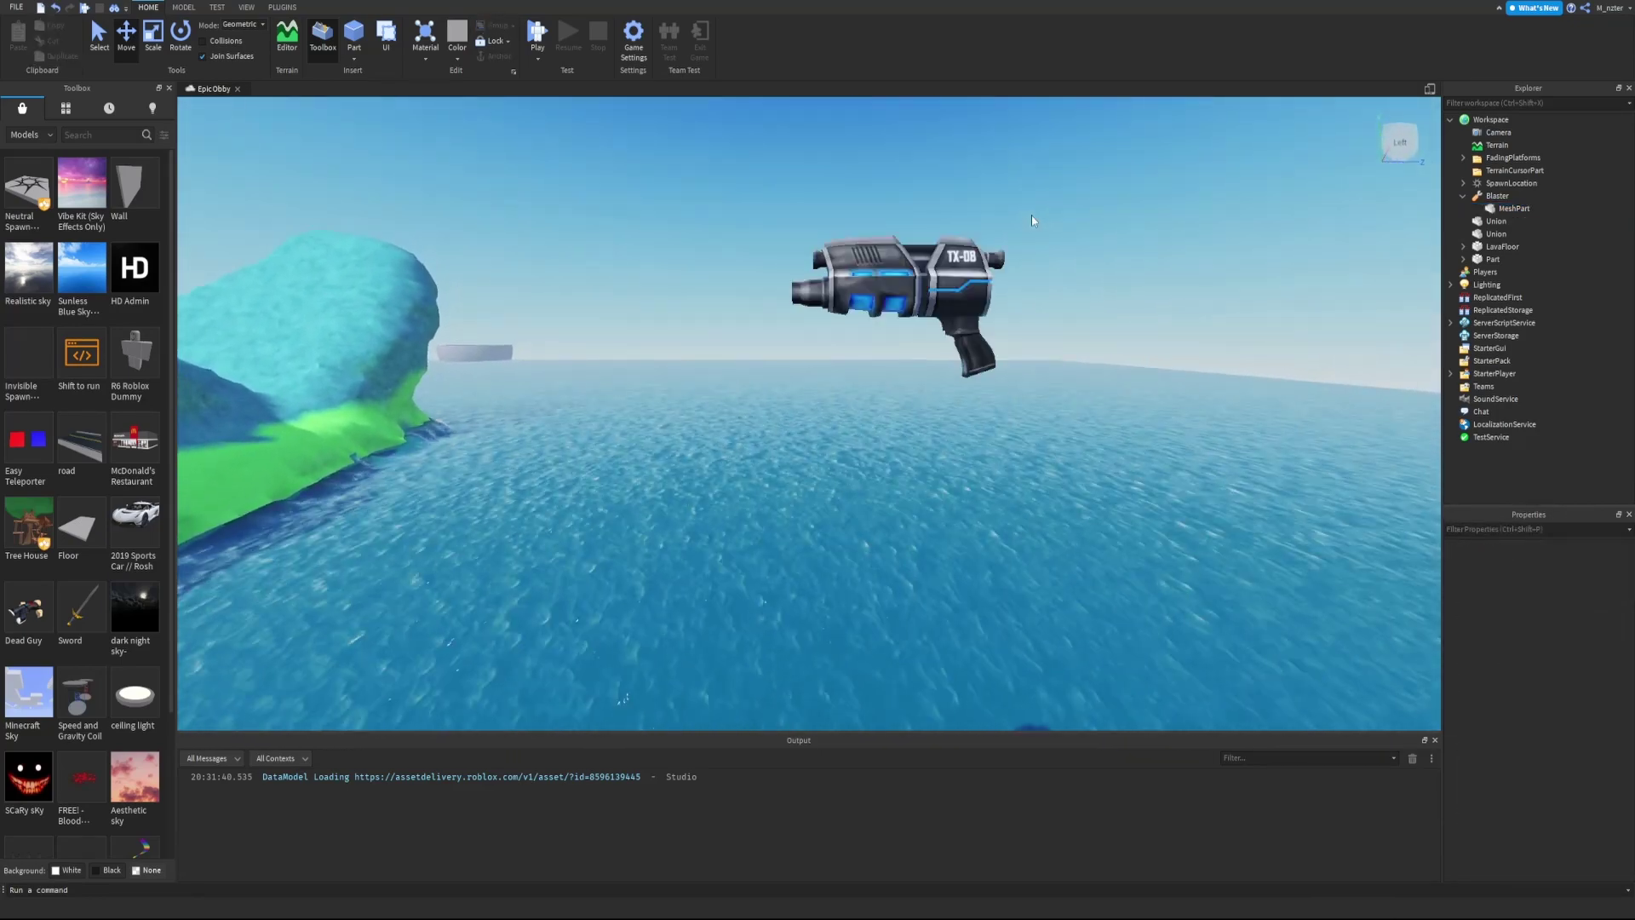
key(d)
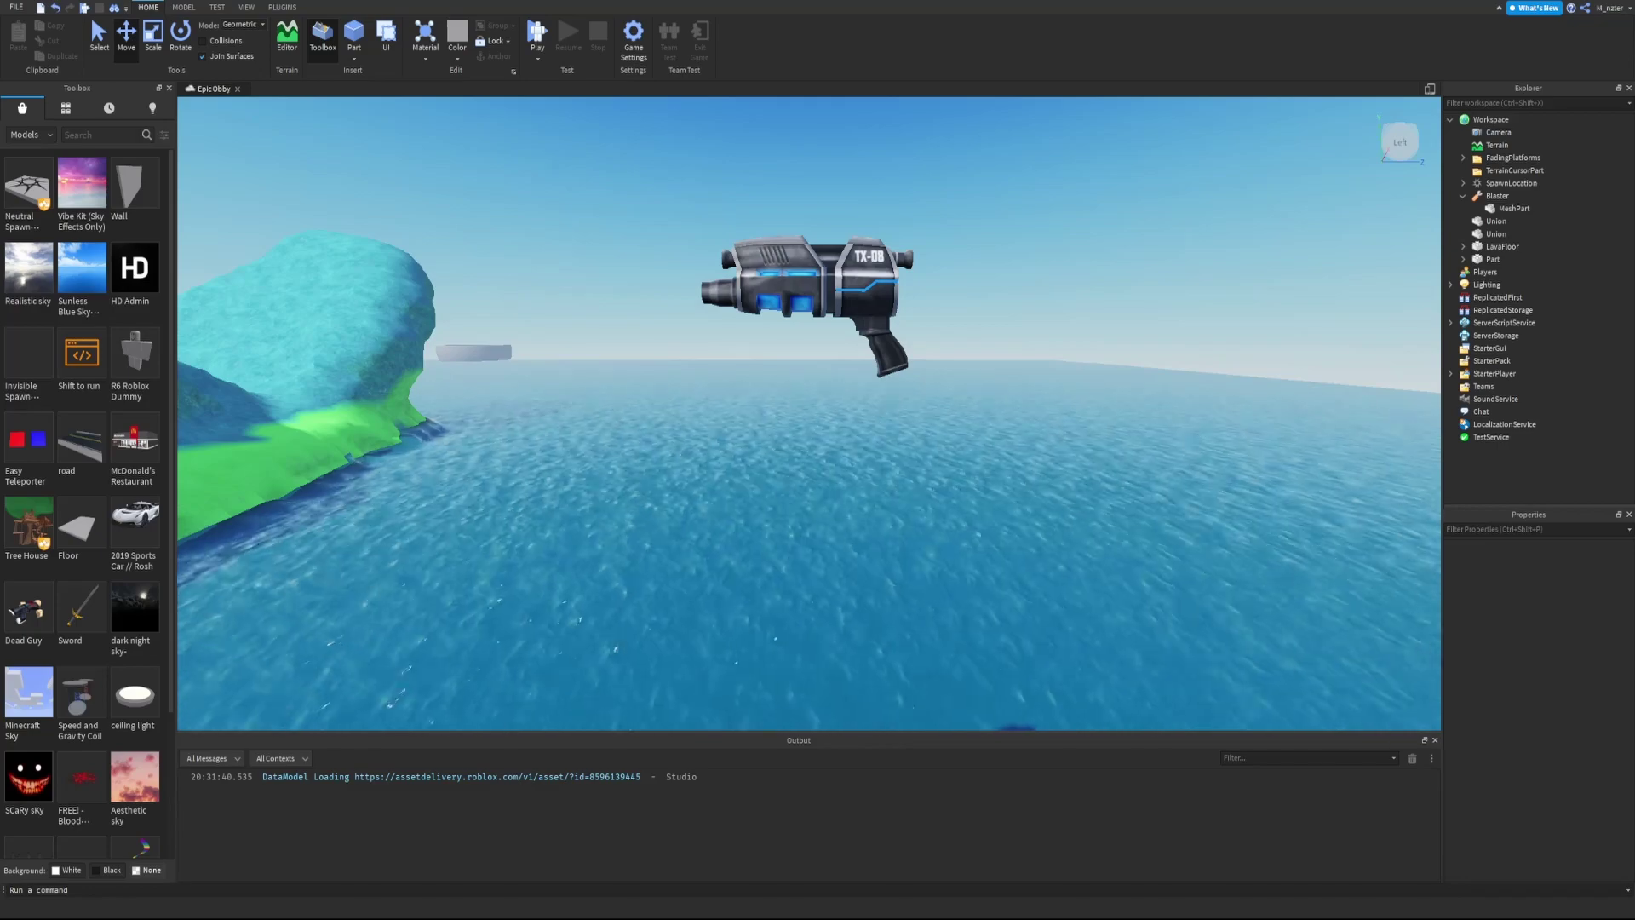
- Rename the MeshPart inside the Blaster tool to Handle
click(1513, 208)
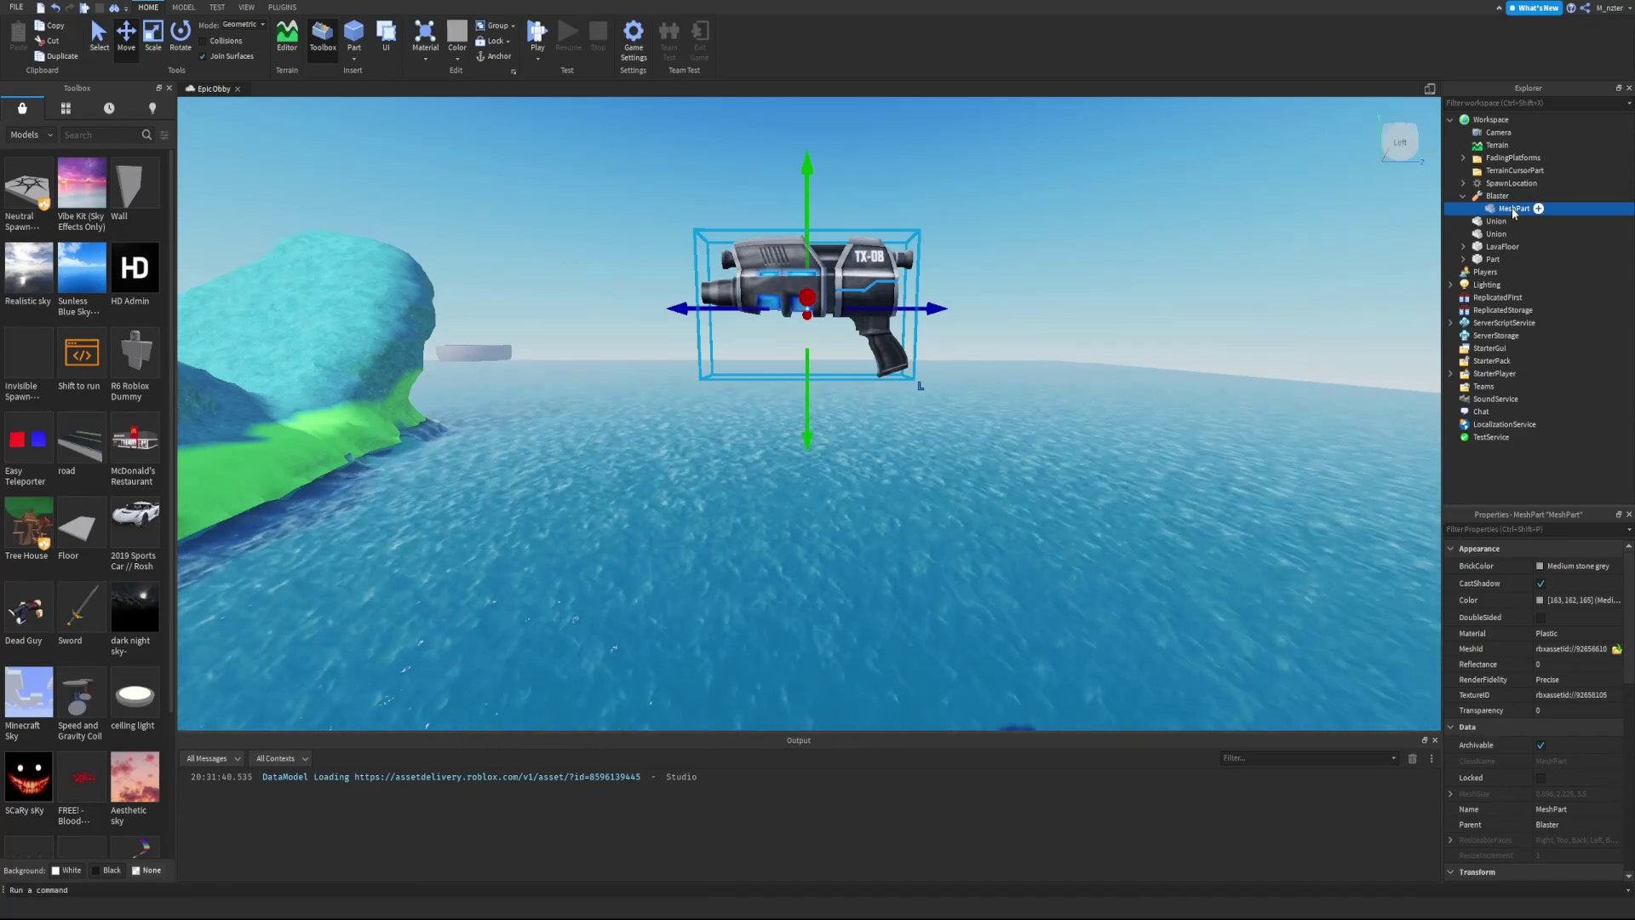
double_click(1513, 210)
text(H)
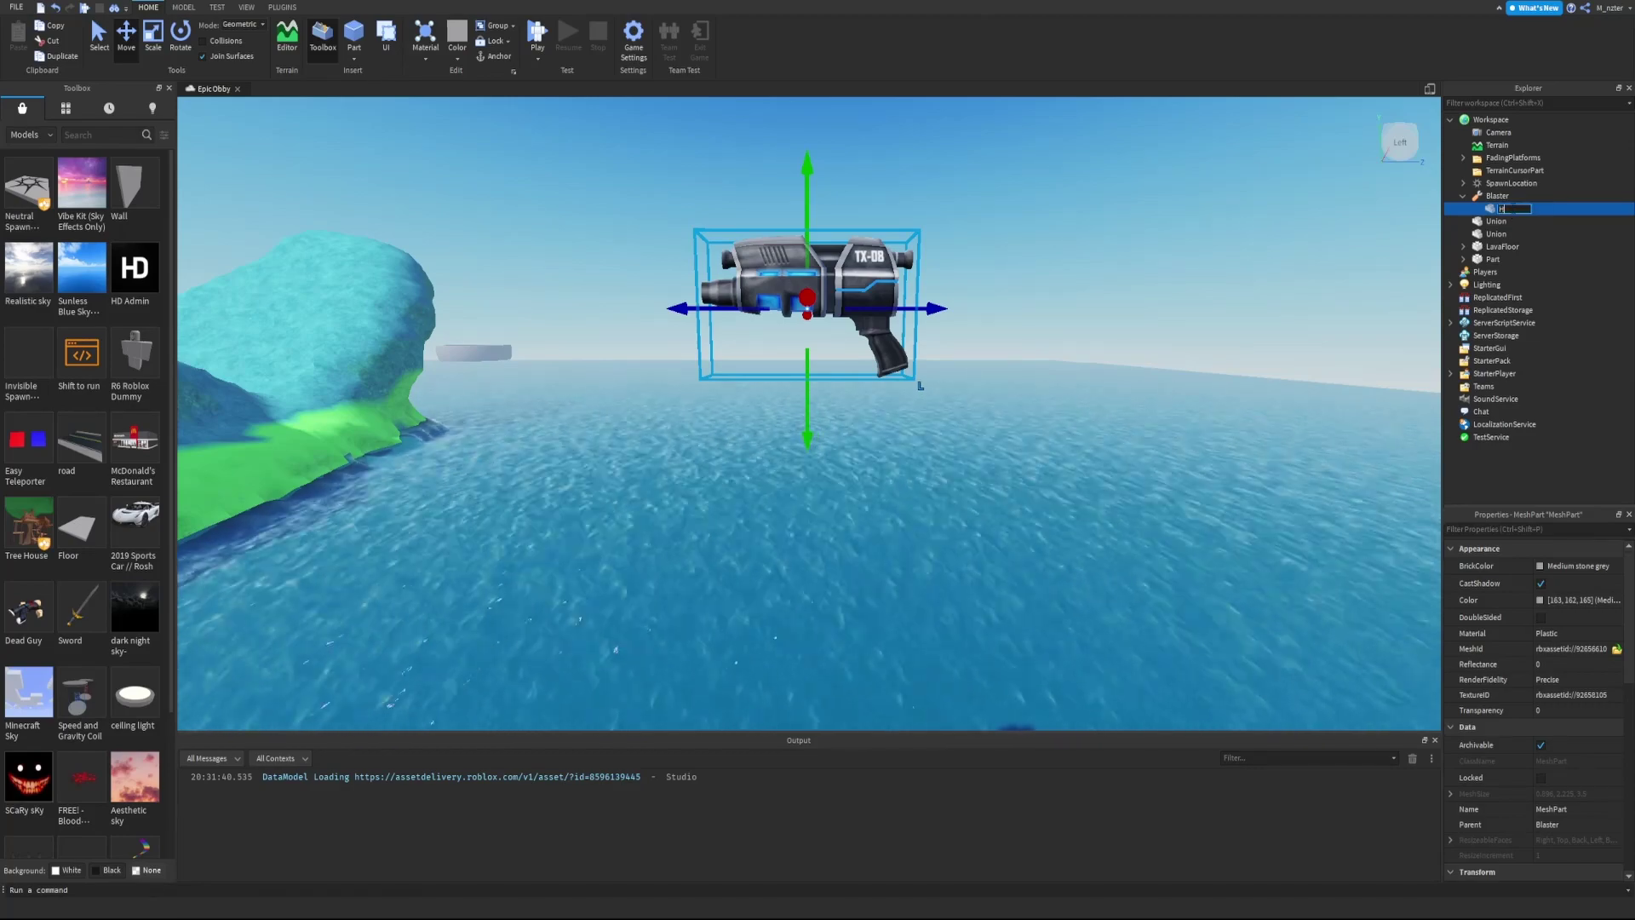
text(andle)
key(Return)
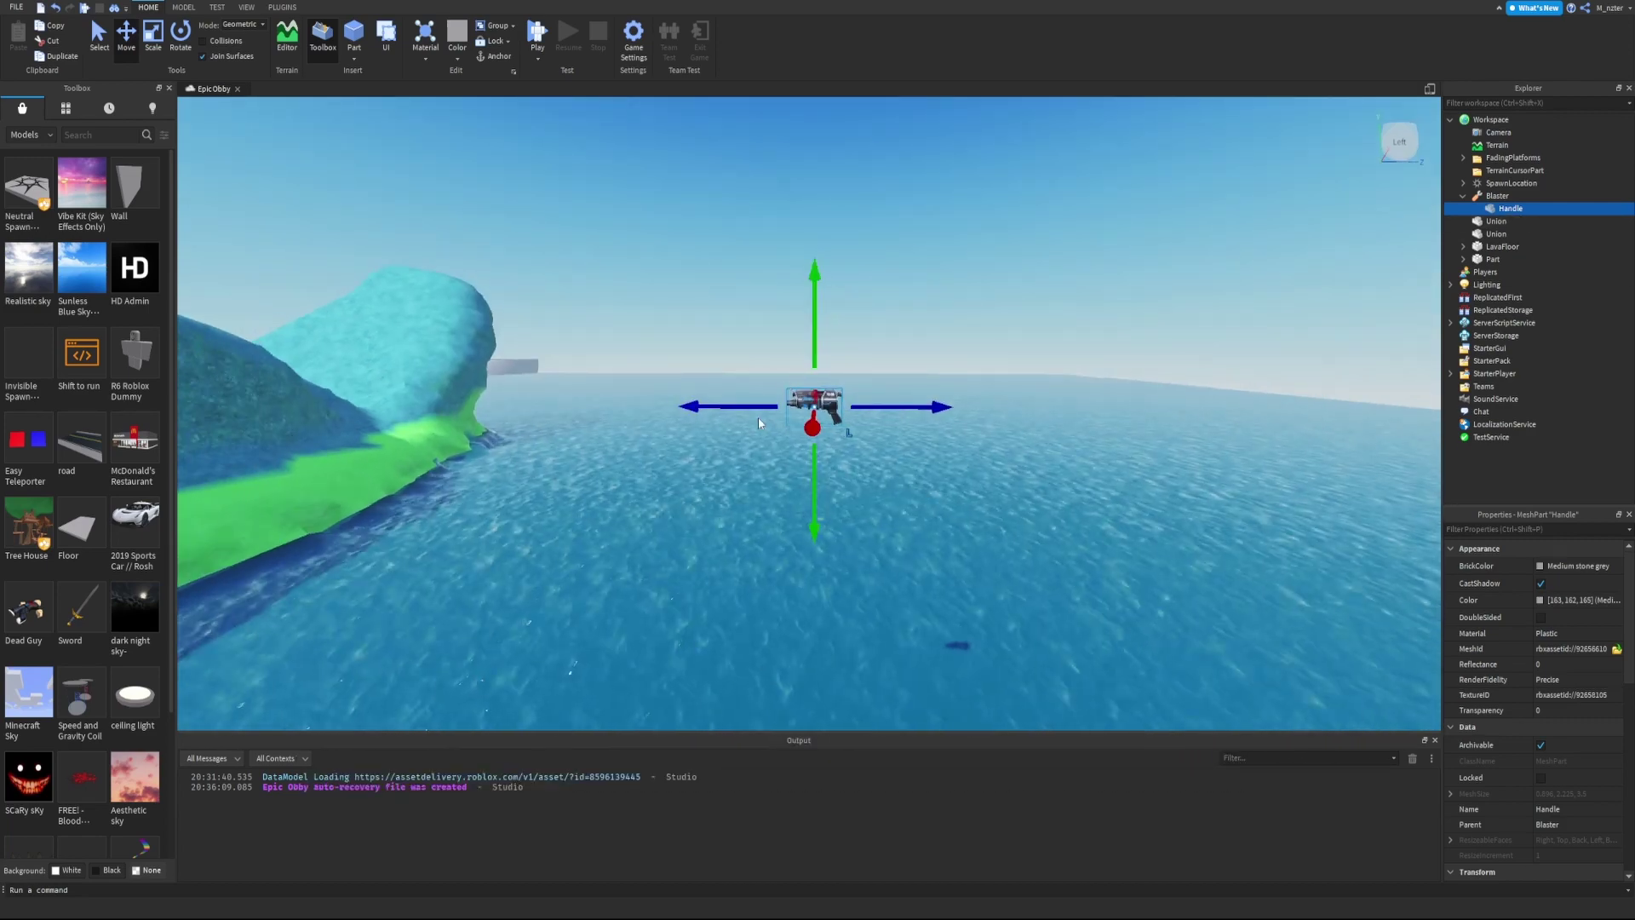
- Move the Blaster tool onto the island's terrain beside the spawn location
click(758, 418)
click(806, 404)
drag(808, 405, 806, 404)
right_drag(807, 404, 806, 404)
drag(806, 405, 806, 404)
right_drag(806, 405, 806, 405)
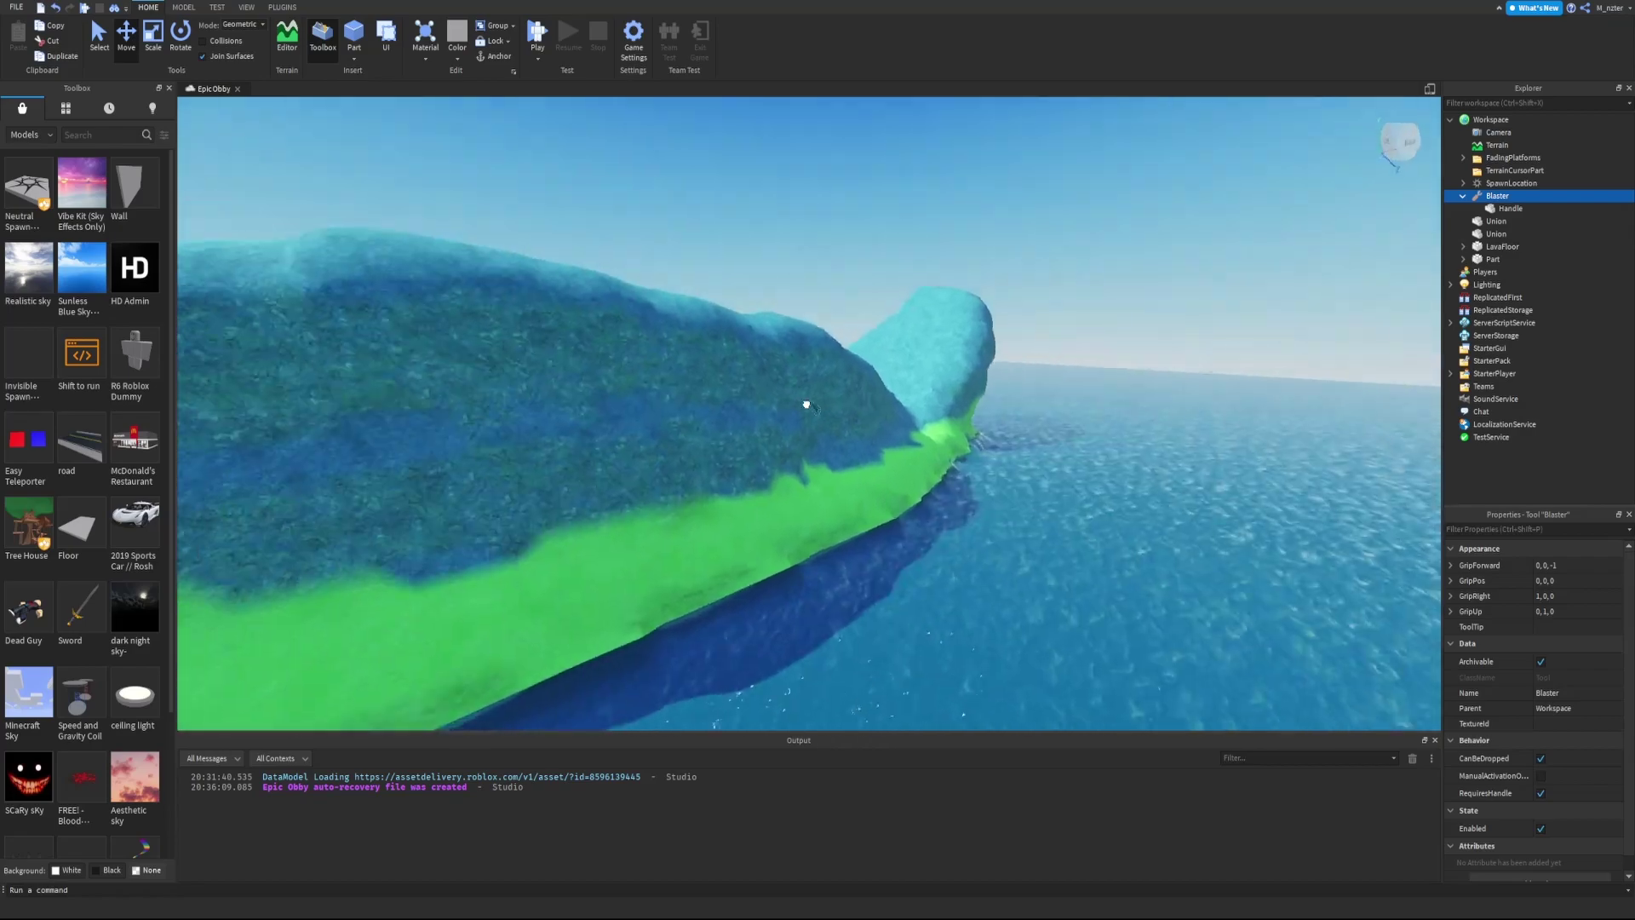
drag(806, 404, 901, 419)
right_drag(901, 419, 901, 418)
drag(901, 419, 884, 338)
right_drag(884, 338, 851, 334)
drag(1018, 247, 1028, 196)
key(f)
scroll(993, 235, down, 3)
drag(924, 438, 908, 318)
- Playtest the game by walking the character over the Blaster to pick it up, and switch it between equipped and unequipped
key(F5)
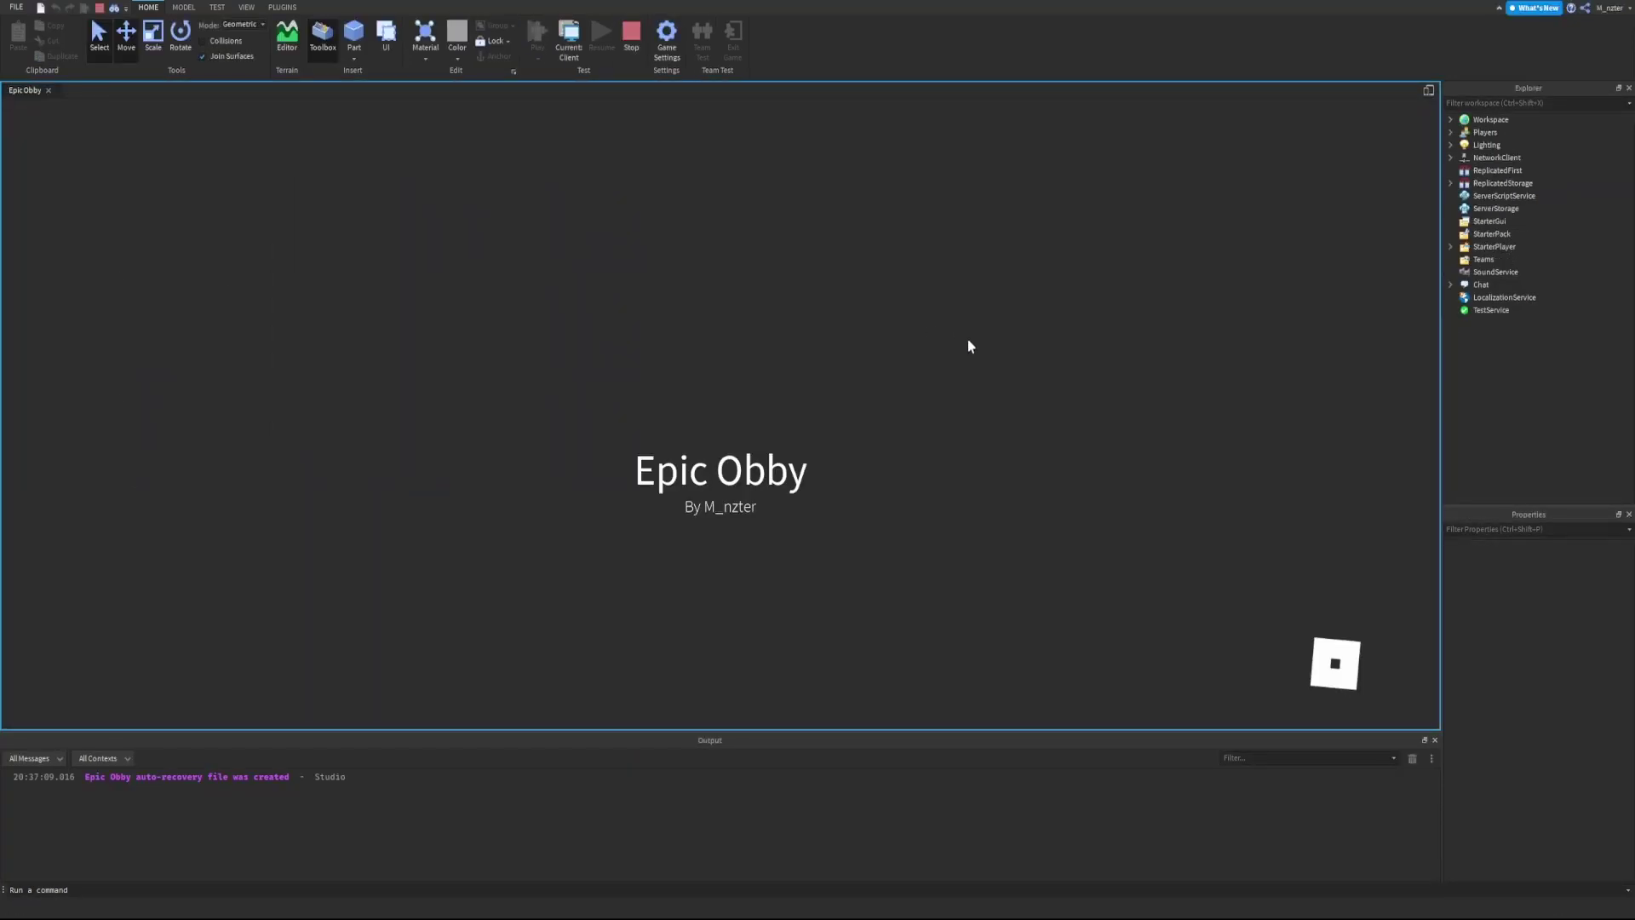
key(w)
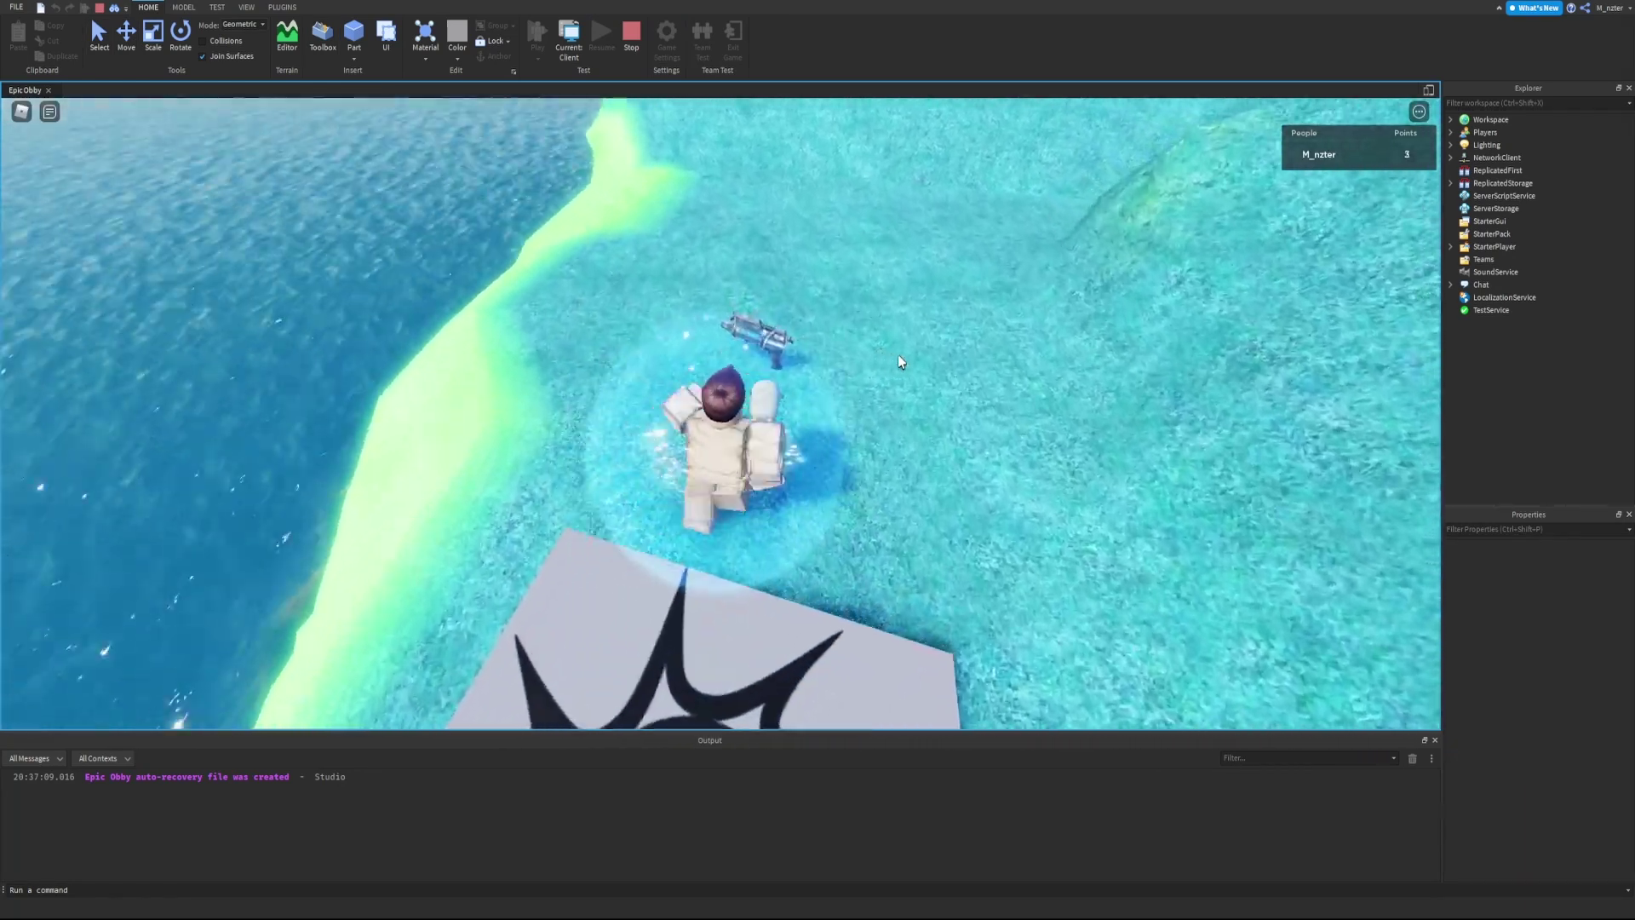
key(w)
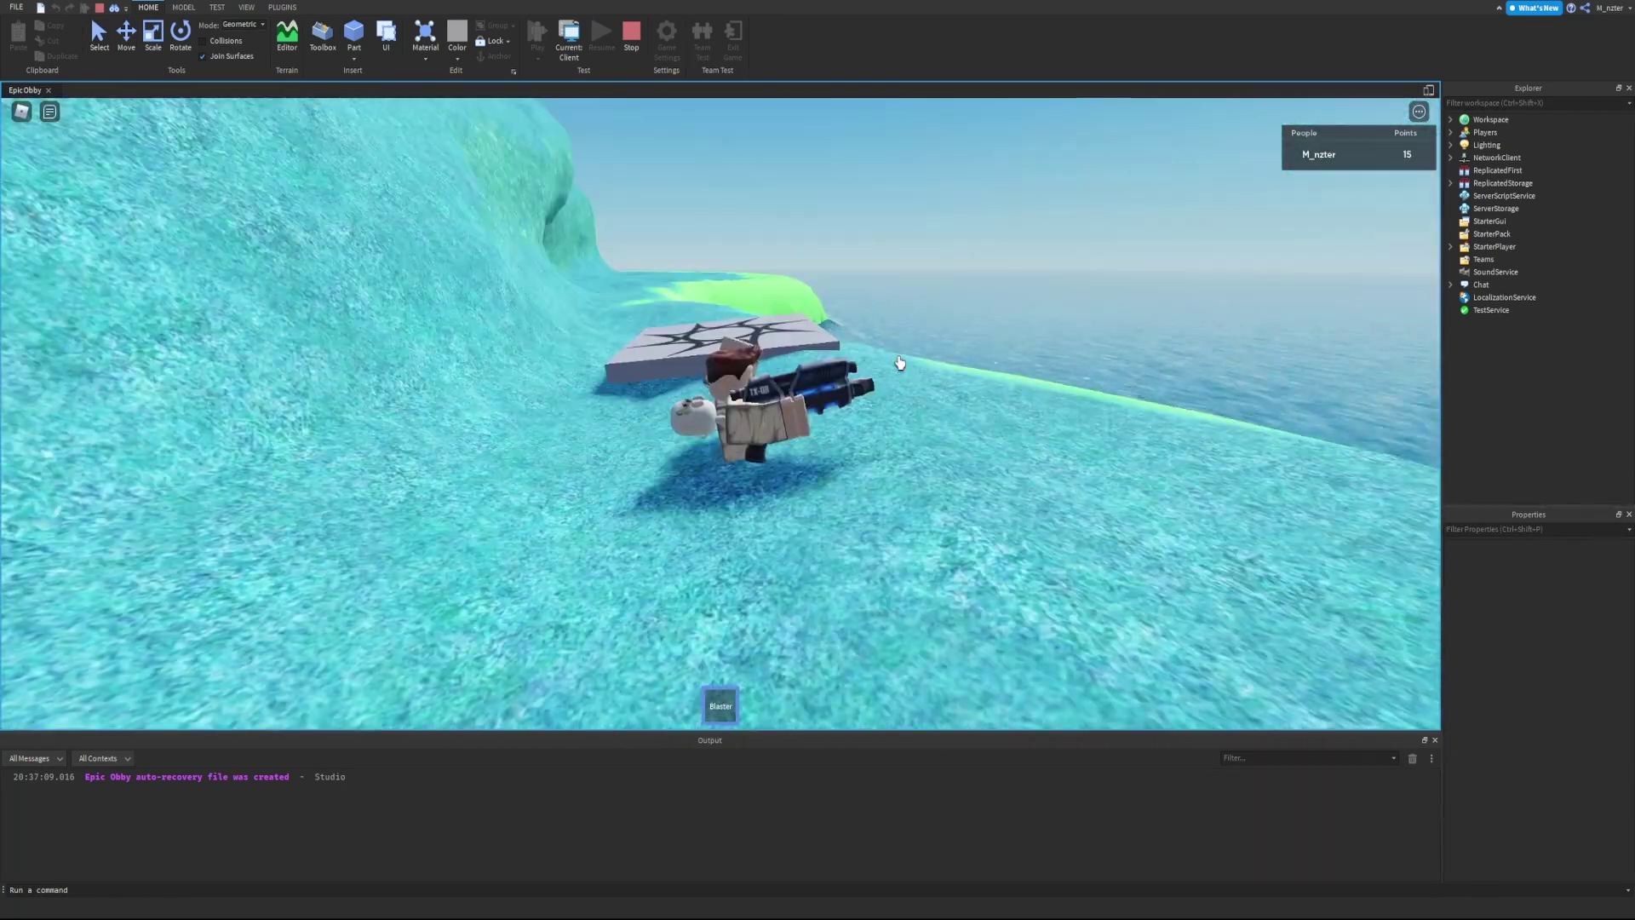
key(space)
key(1)
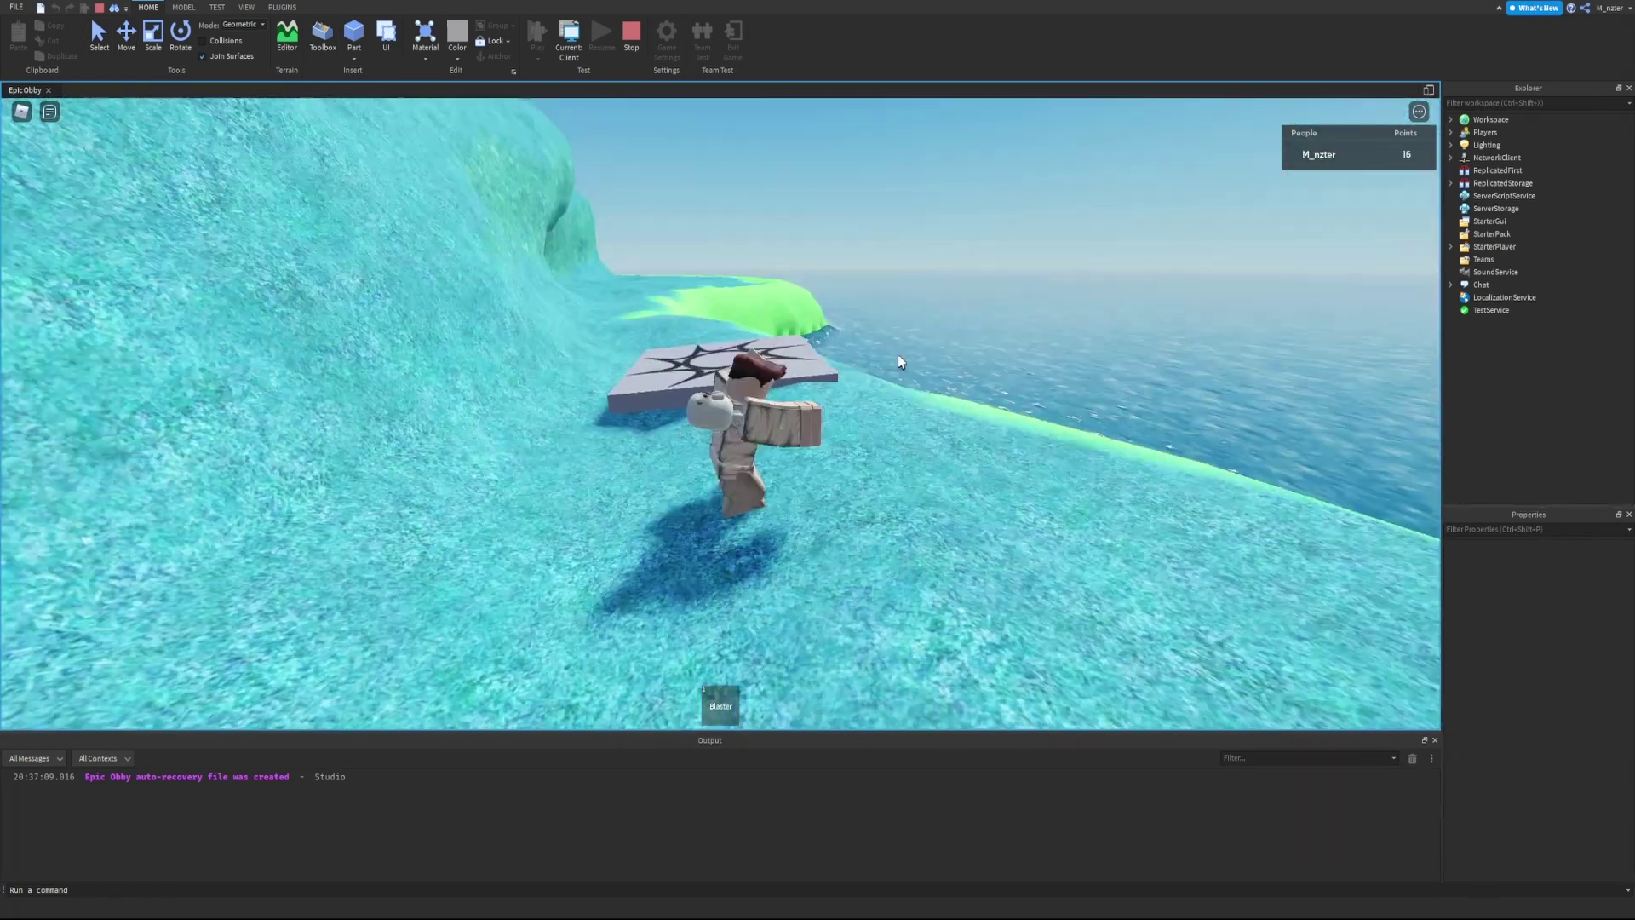
key(w)
right_drag(898, 355, 899, 356)
key(1)
key(1)
key(w)
key(1)
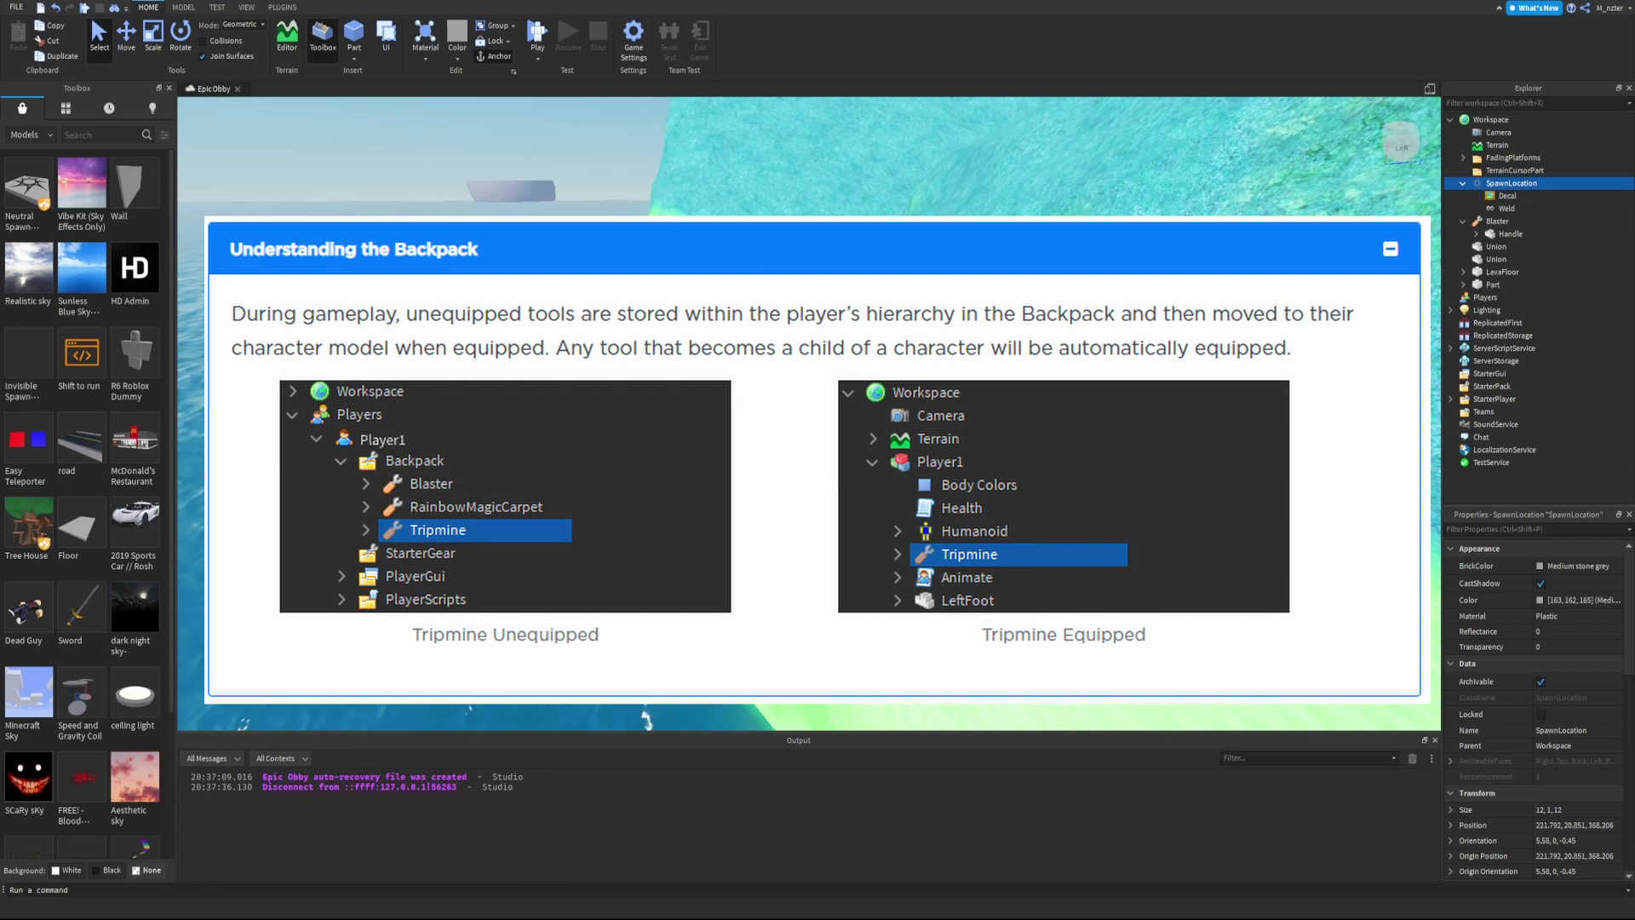
- Start another playtest and inspect the player's character model and Backpack in the object hierarchy
key(F5)
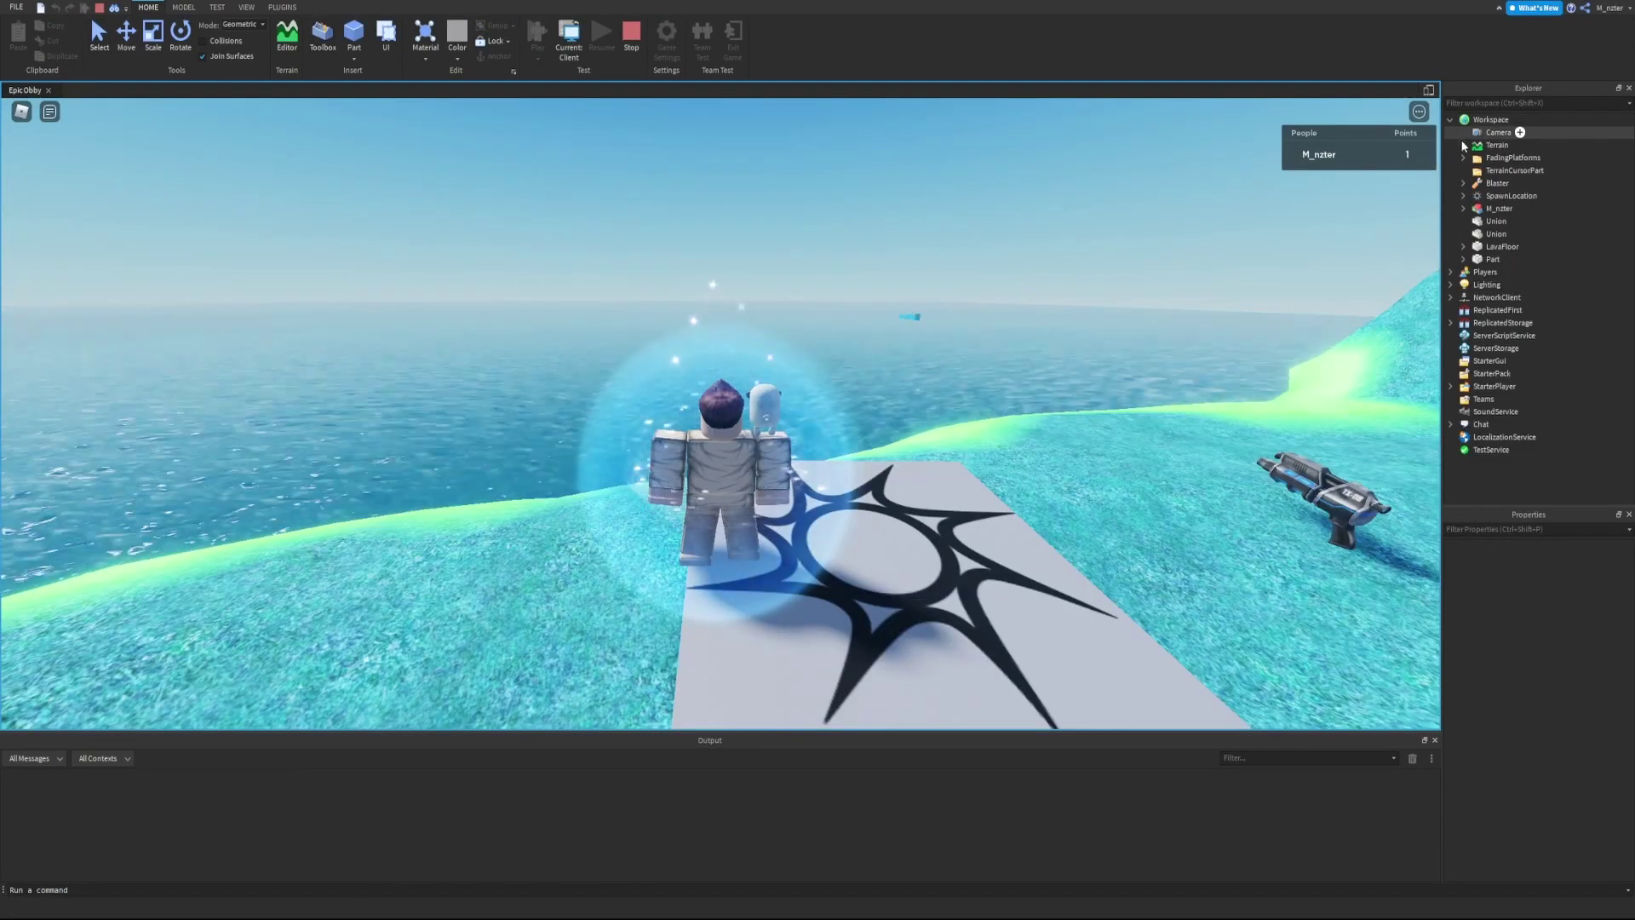
click(1462, 208)
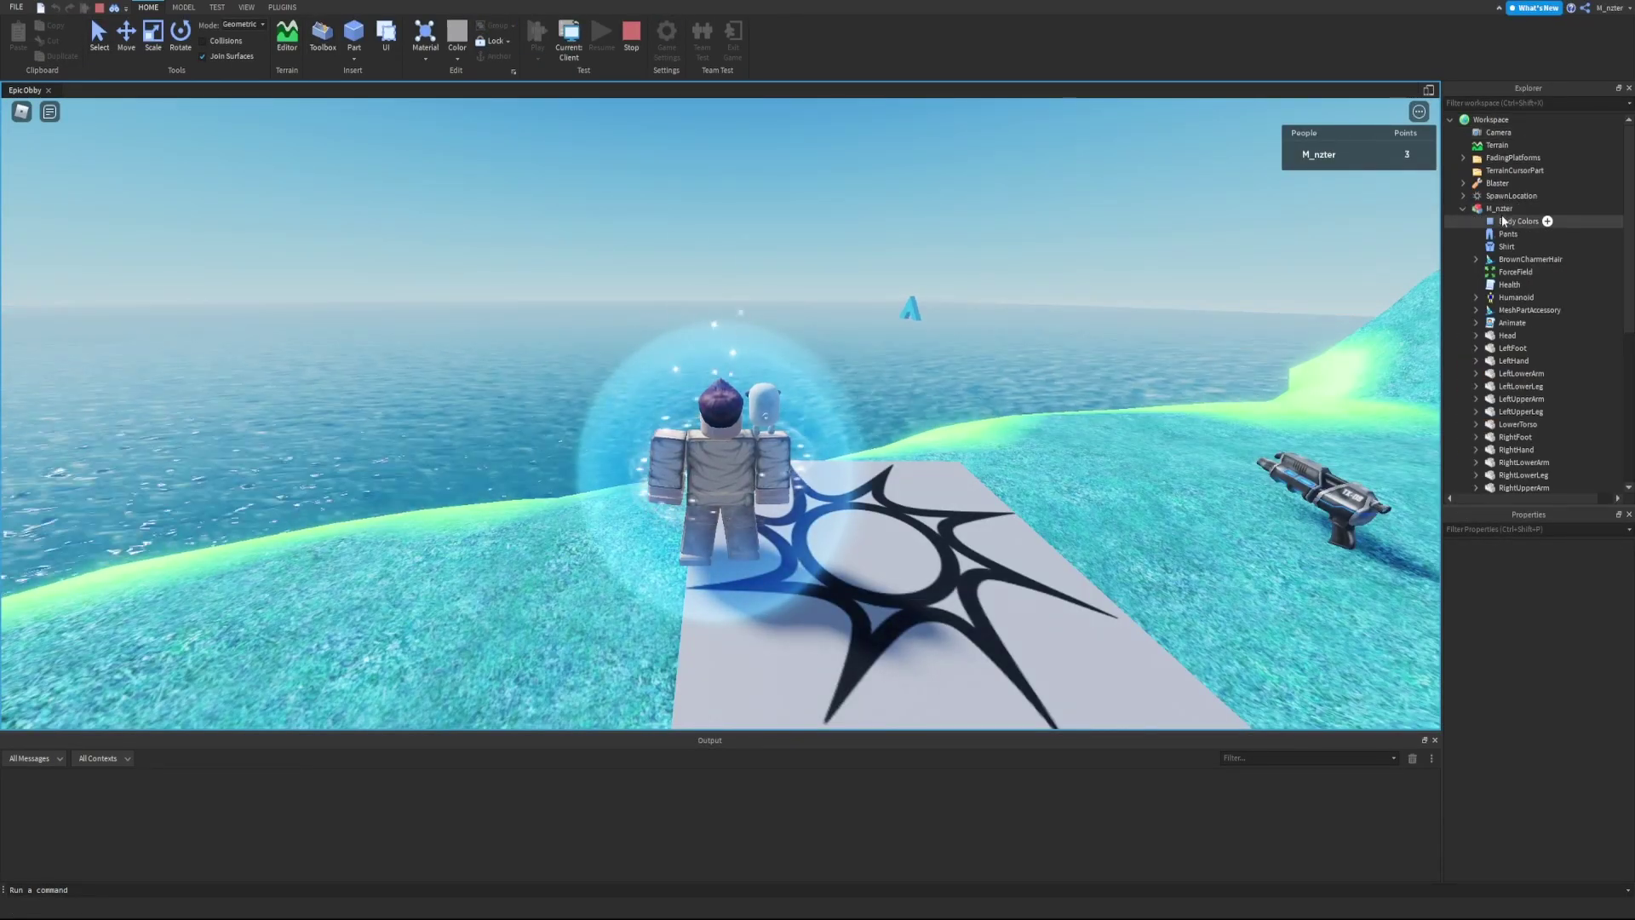
scroll(1502, 220, down, 5)
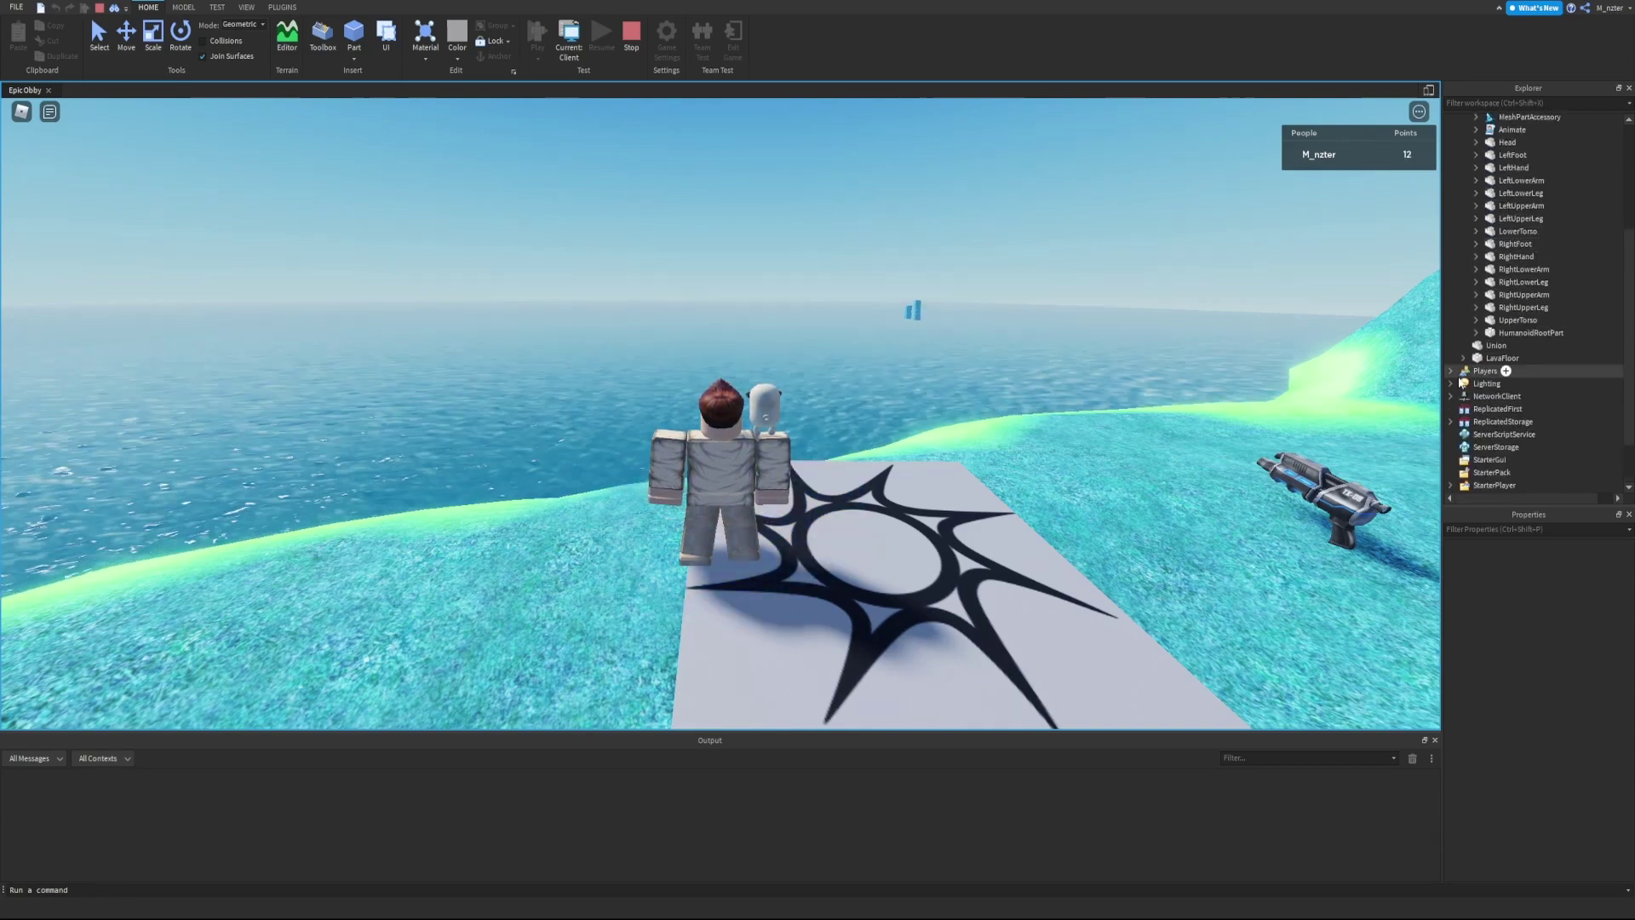
click(1461, 379)
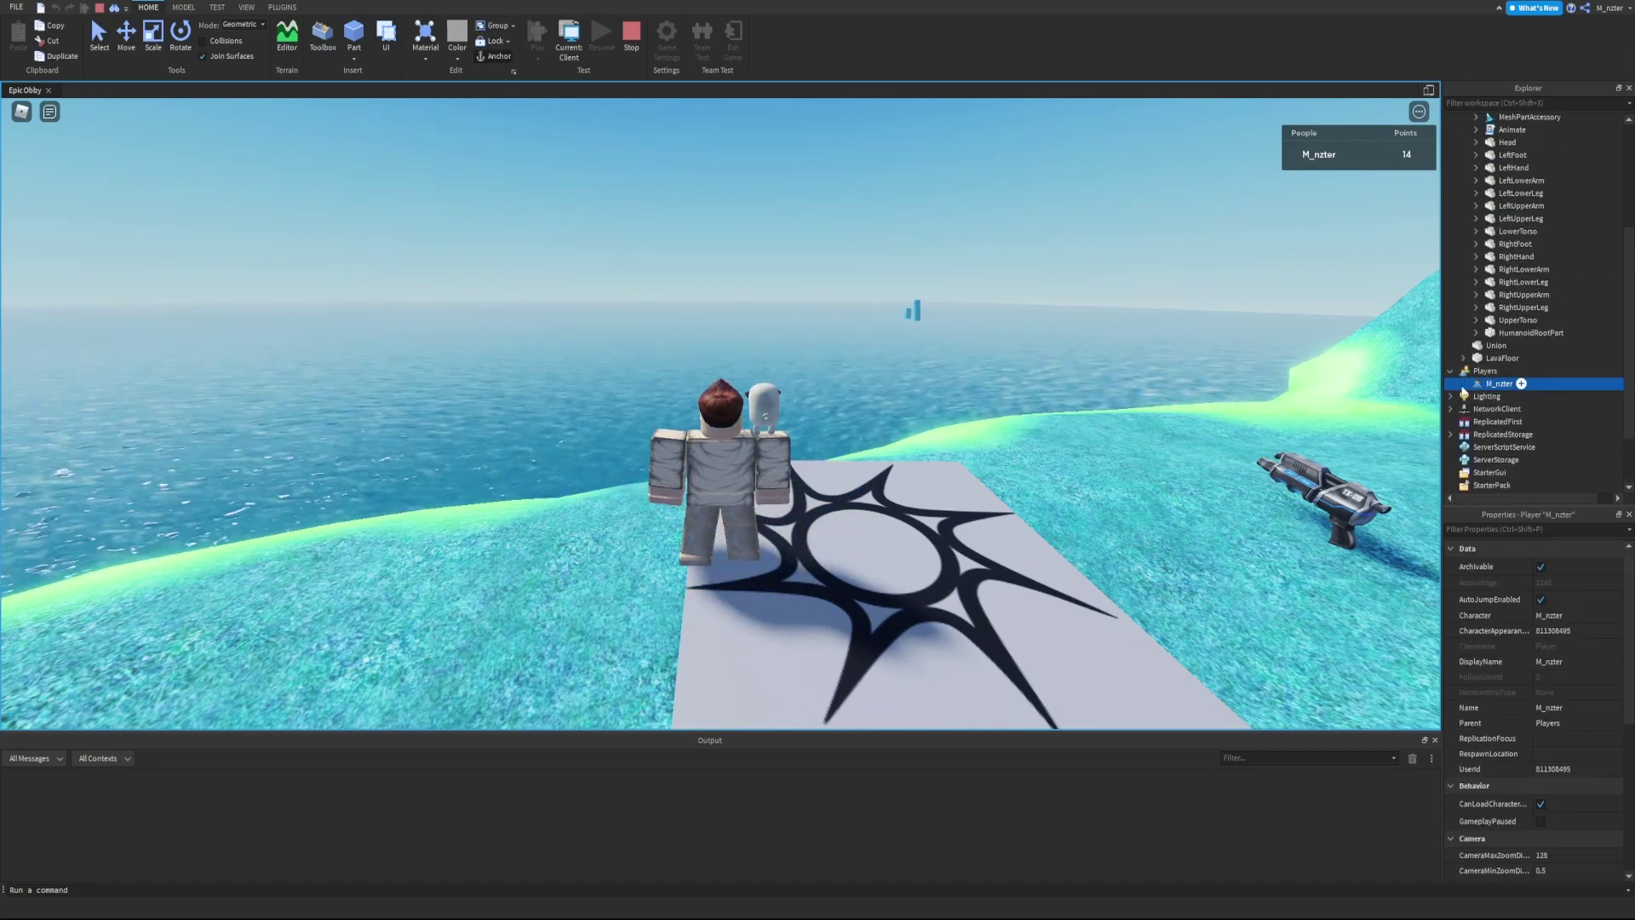
click(1462, 385)
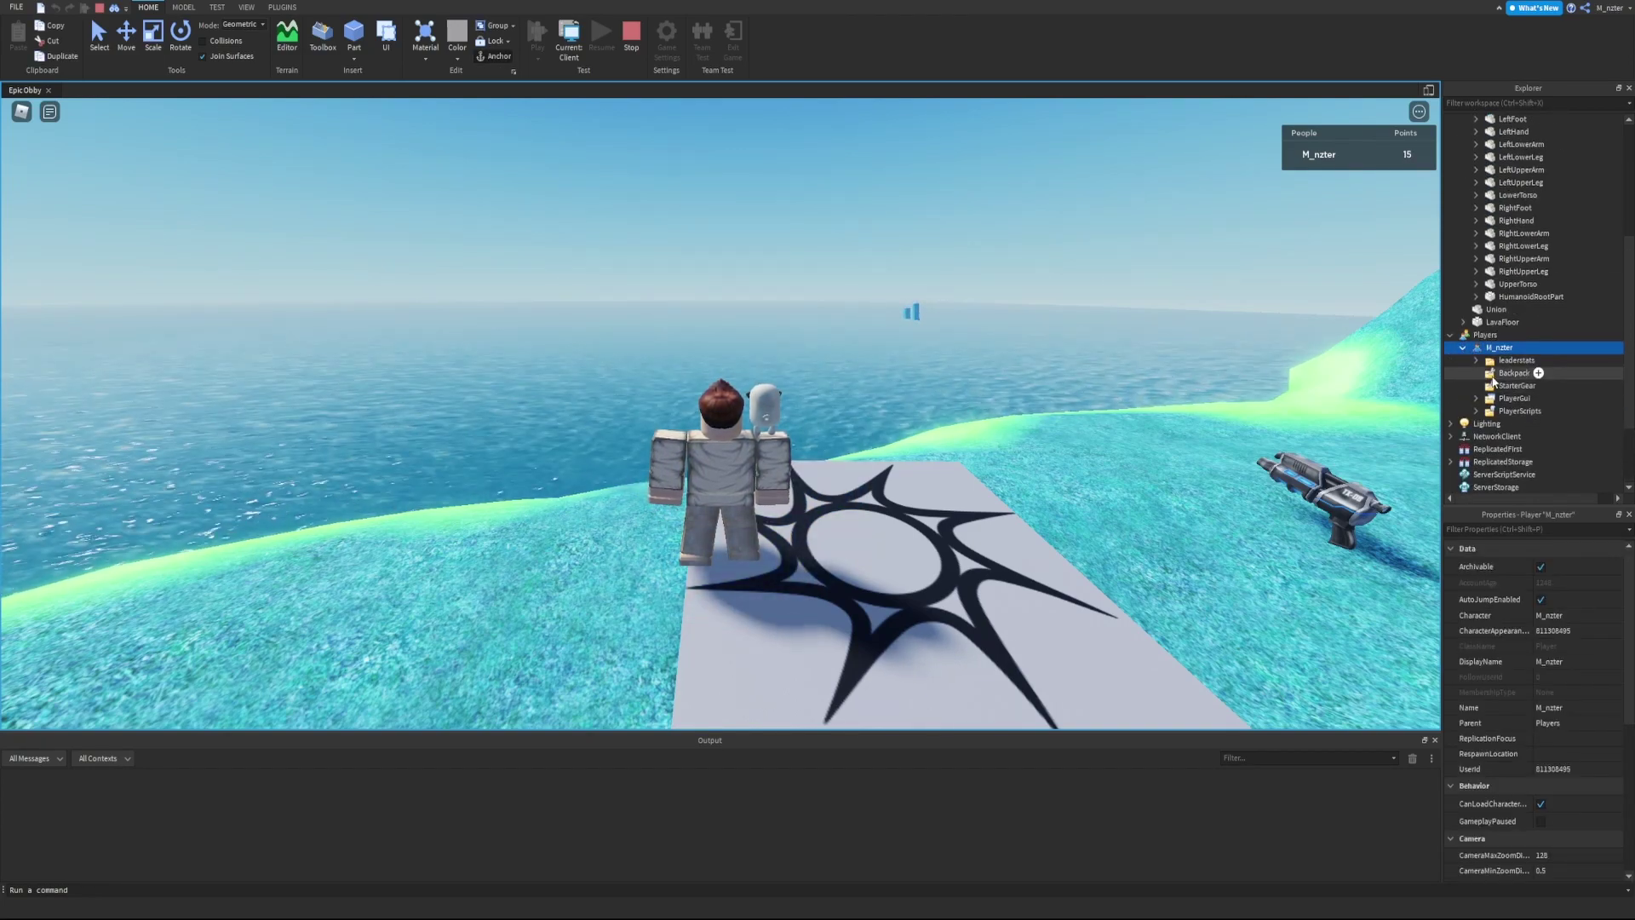
click(1475, 375)
- Pick up the Blaster with the character and check where it sits in the character model under Workspace
key(w)
key(d)
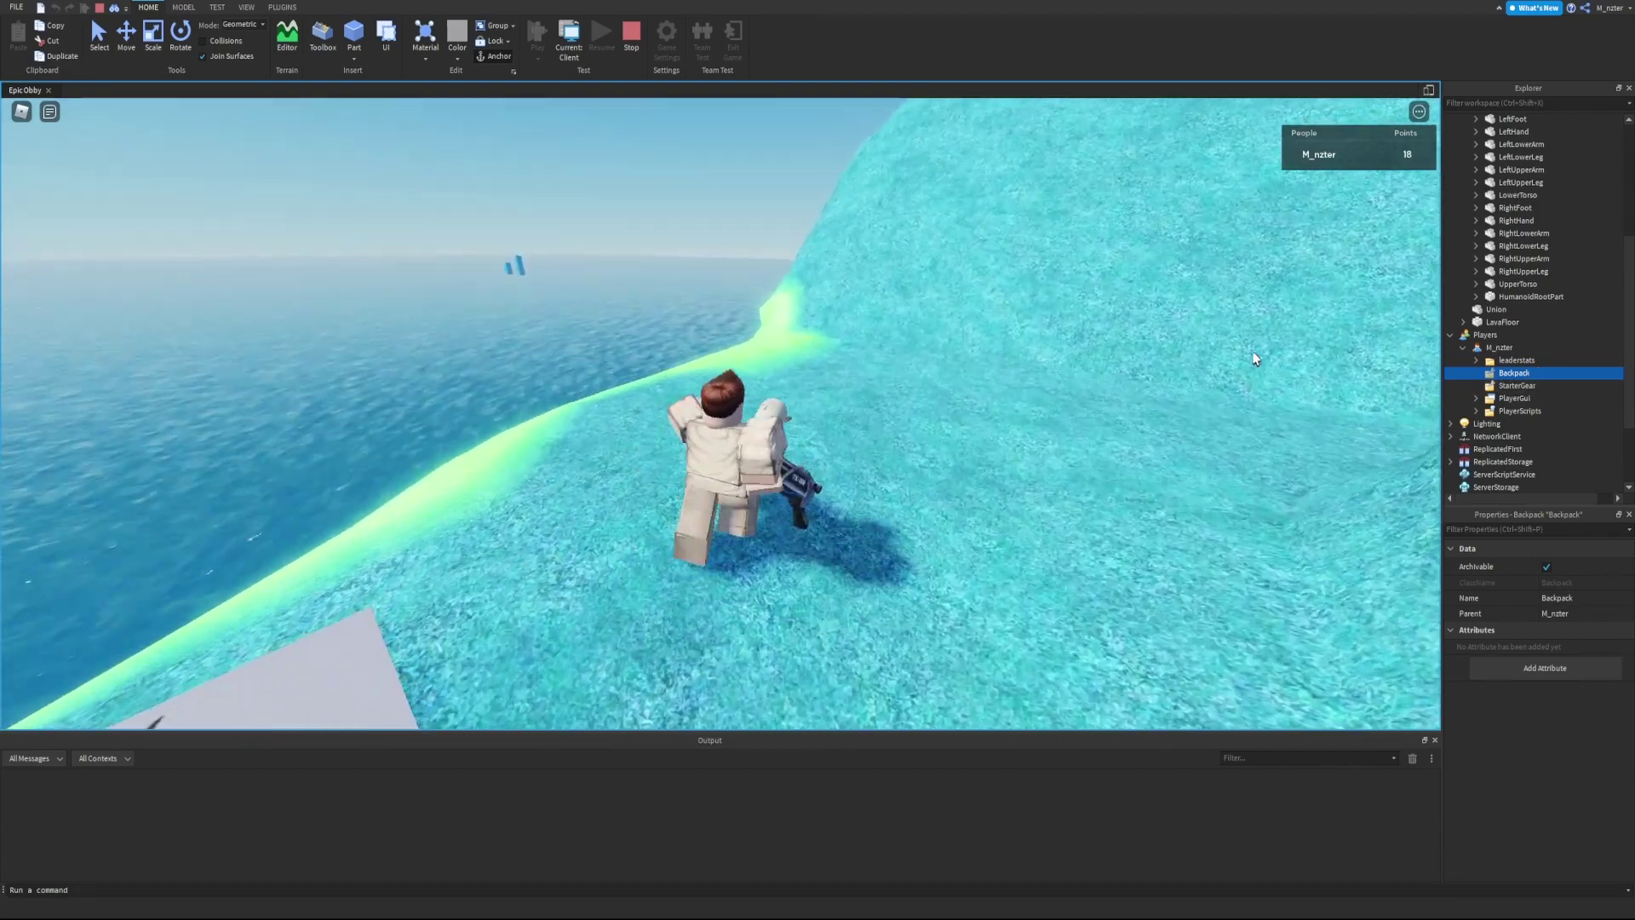
right_drag(1251, 356, 1252, 359)
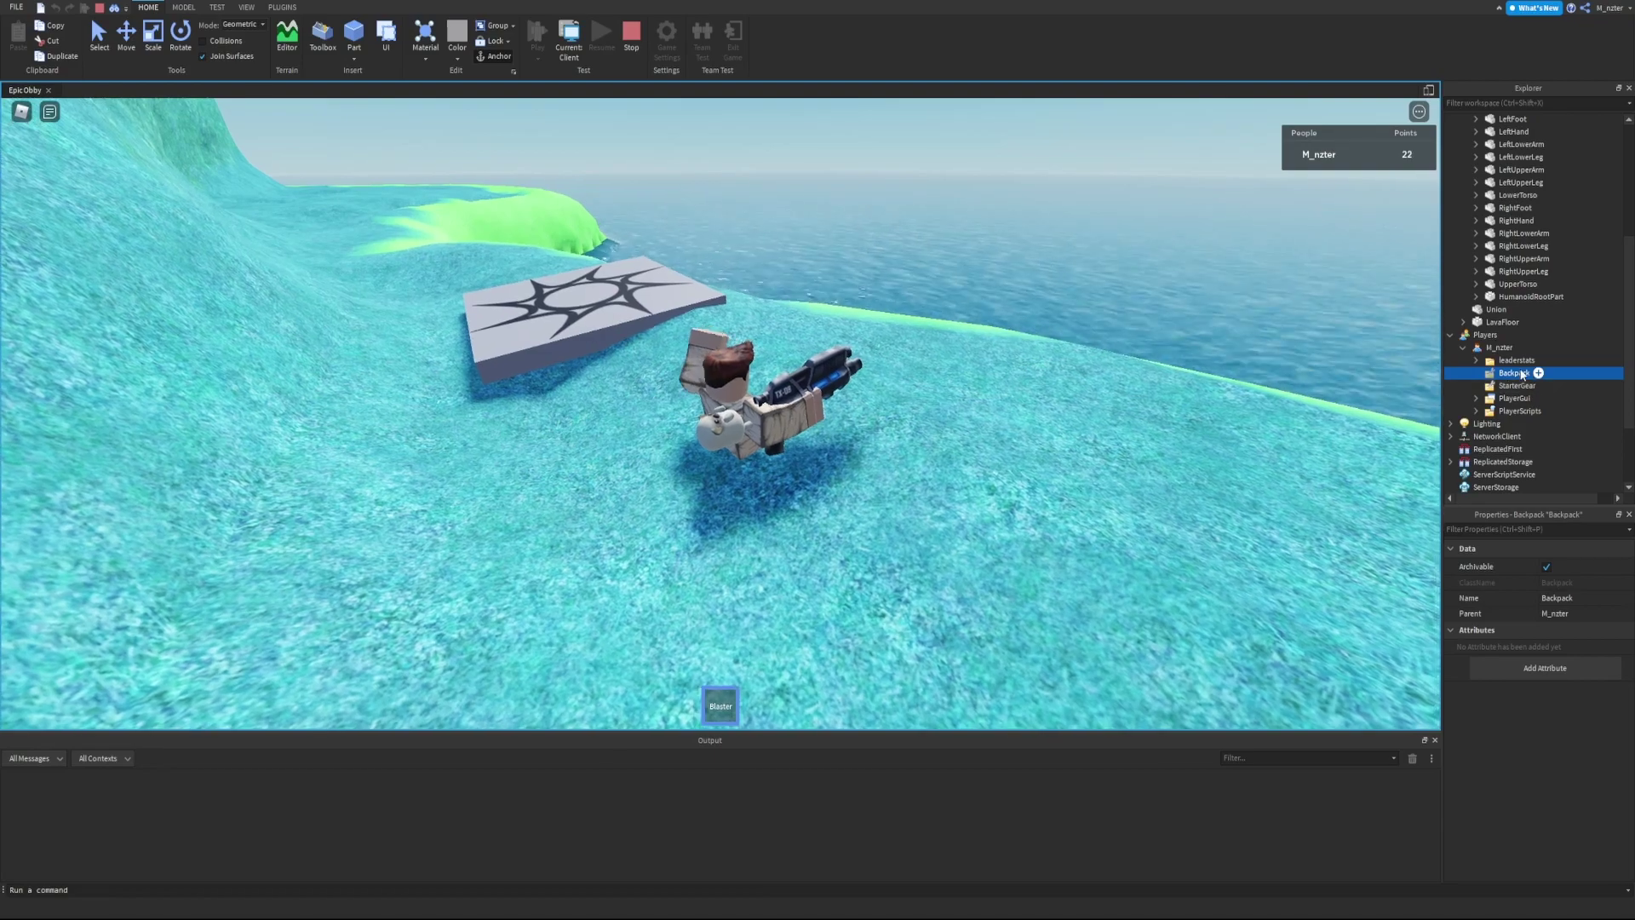
scroll(1486, 323, up, 5)
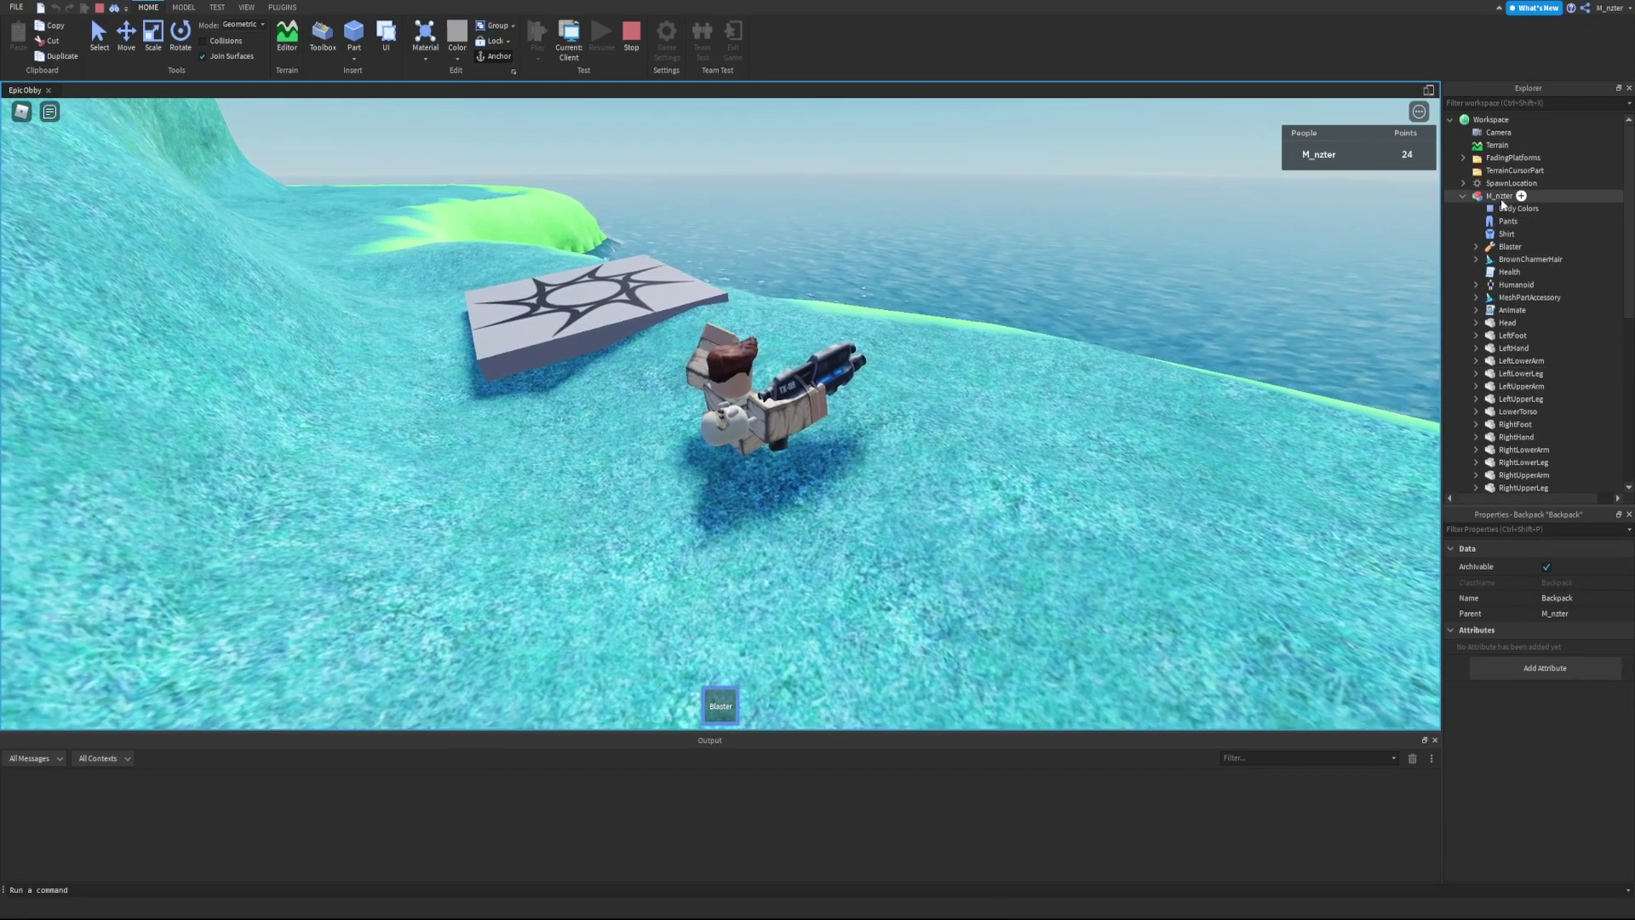
- Select the equipped Blaster inside the player's character model and inspect its properties
click(1498, 195)
click(1511, 247)
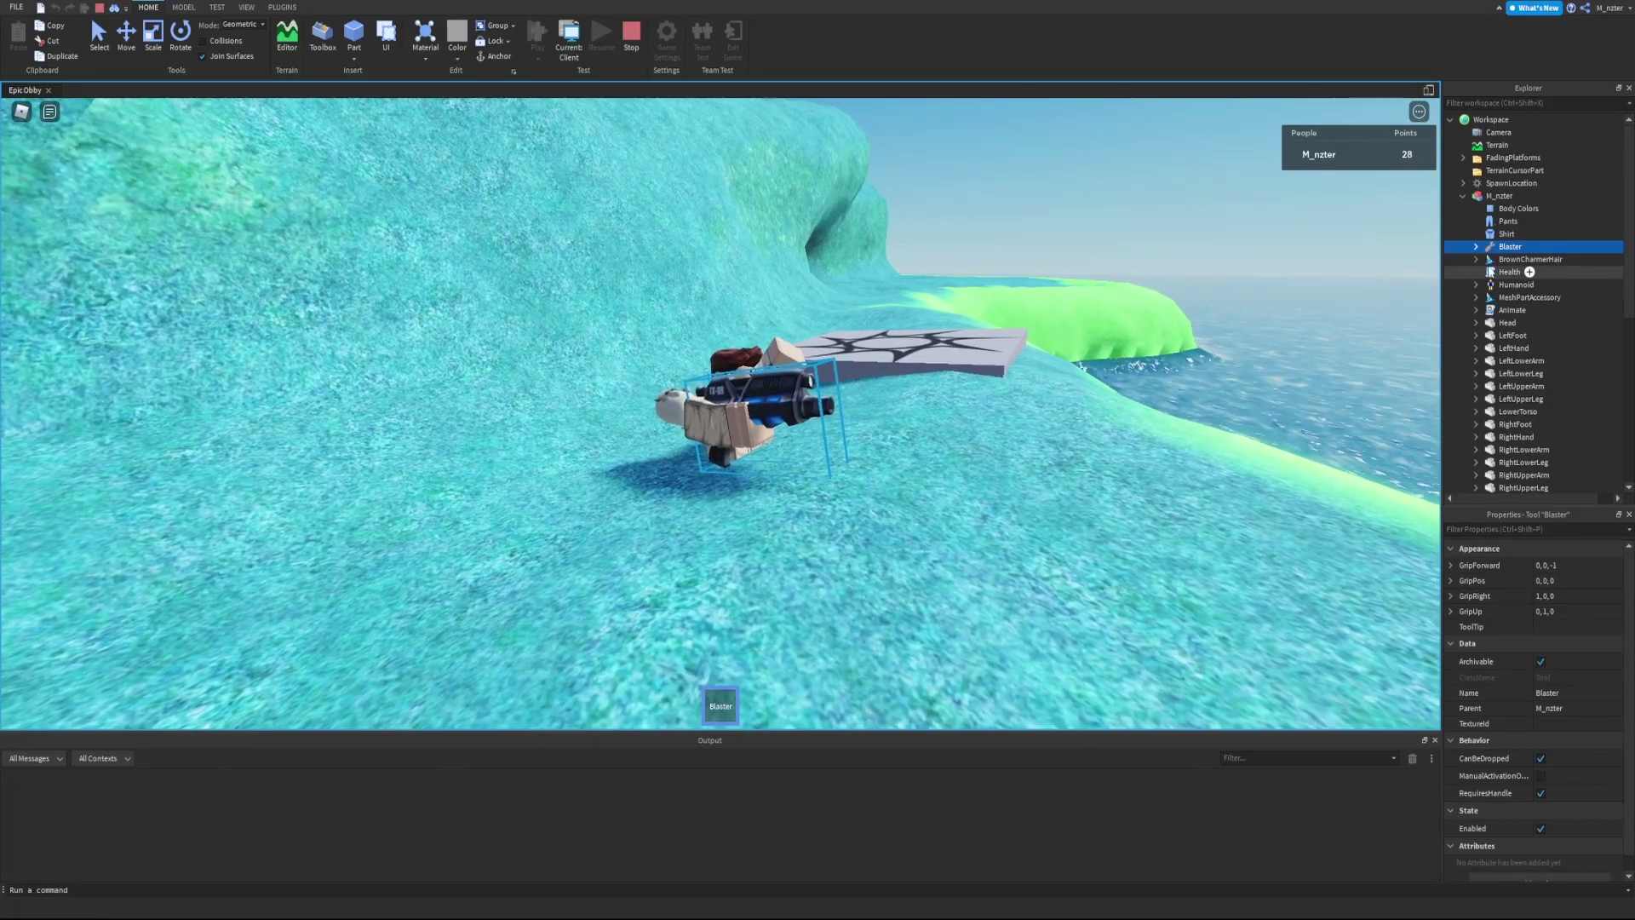
right_drag(1215, 324, 1215, 322)
- Unequip the Blaster and find it in the player's Backpack under Players
key(1)
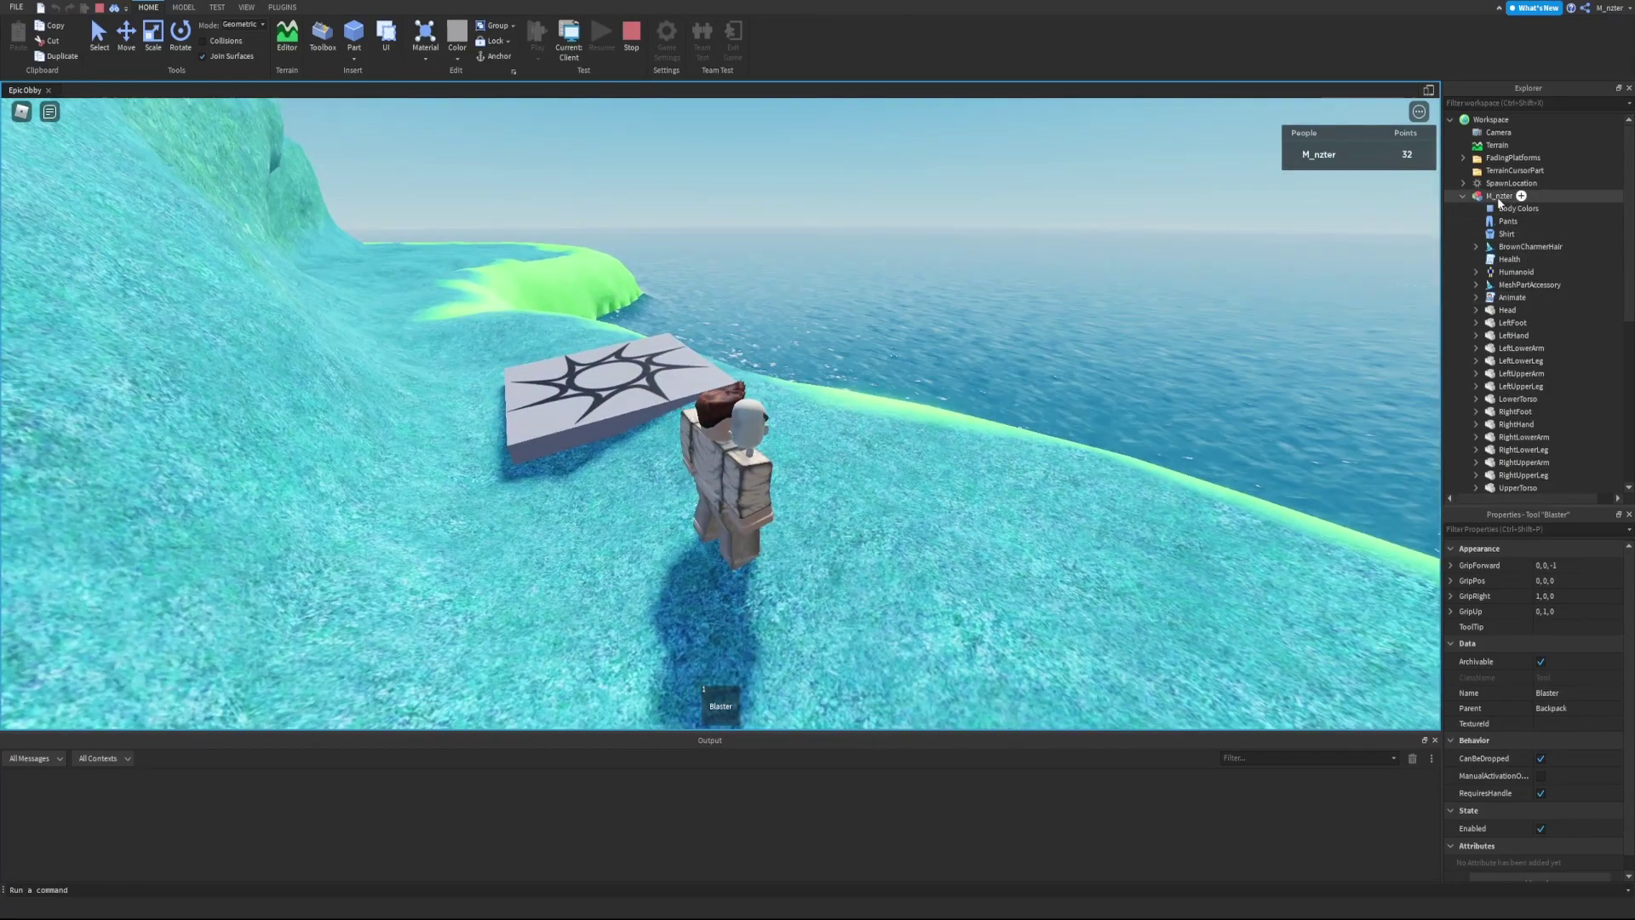
click(1520, 195)
scroll(1532, 341, down, 5)
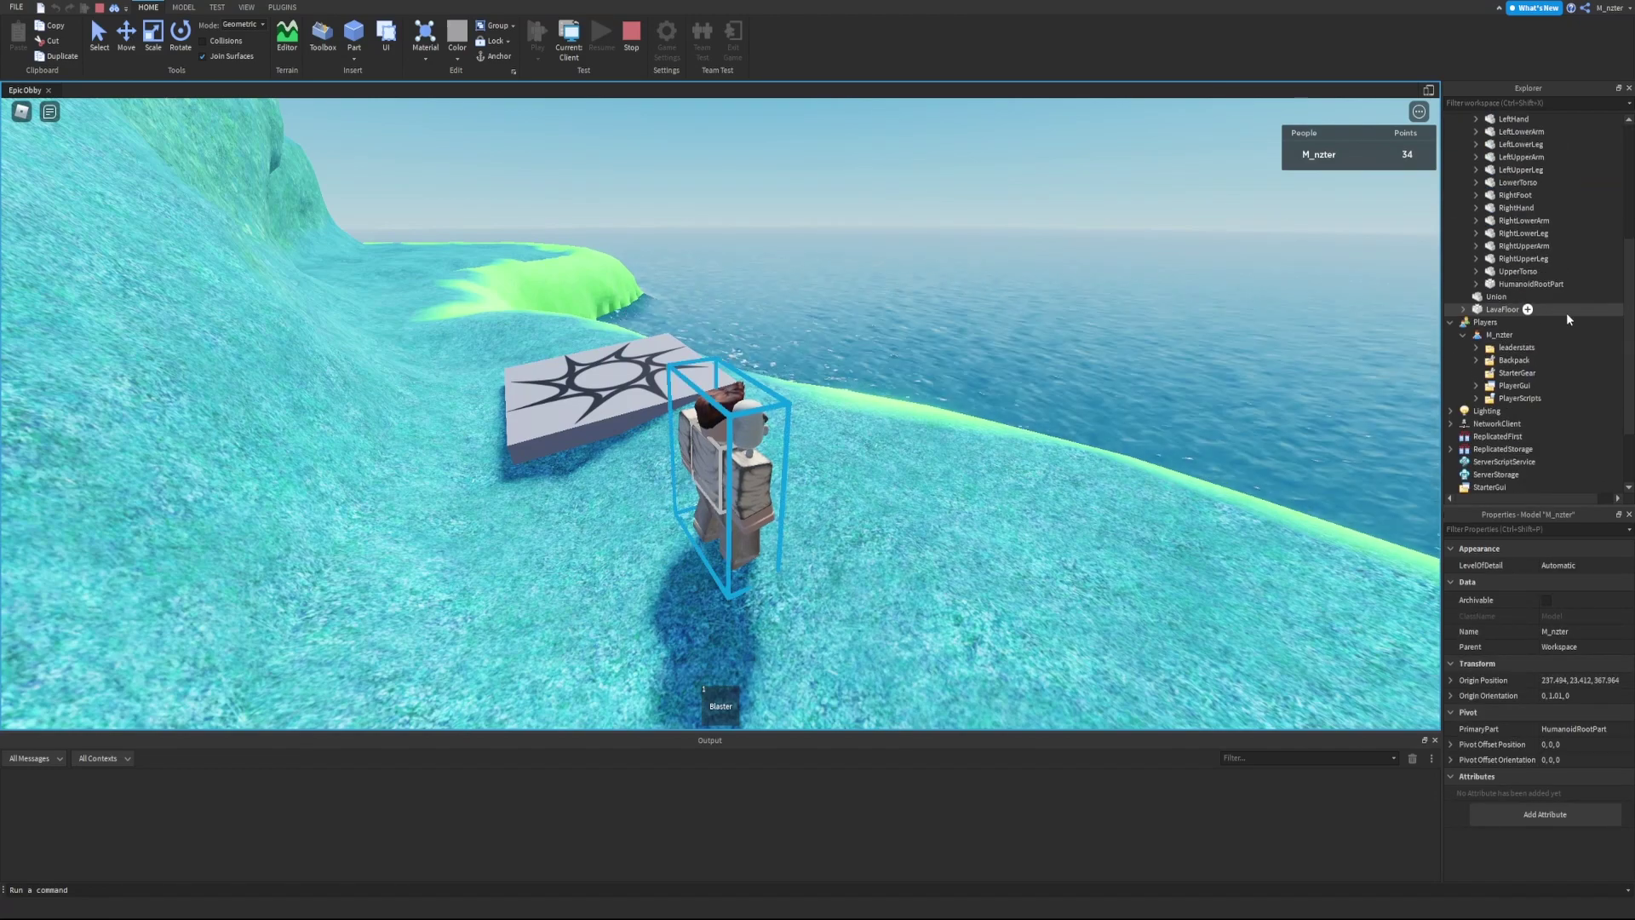
click(1476, 360)
scroll(1515, 375, down, 1)
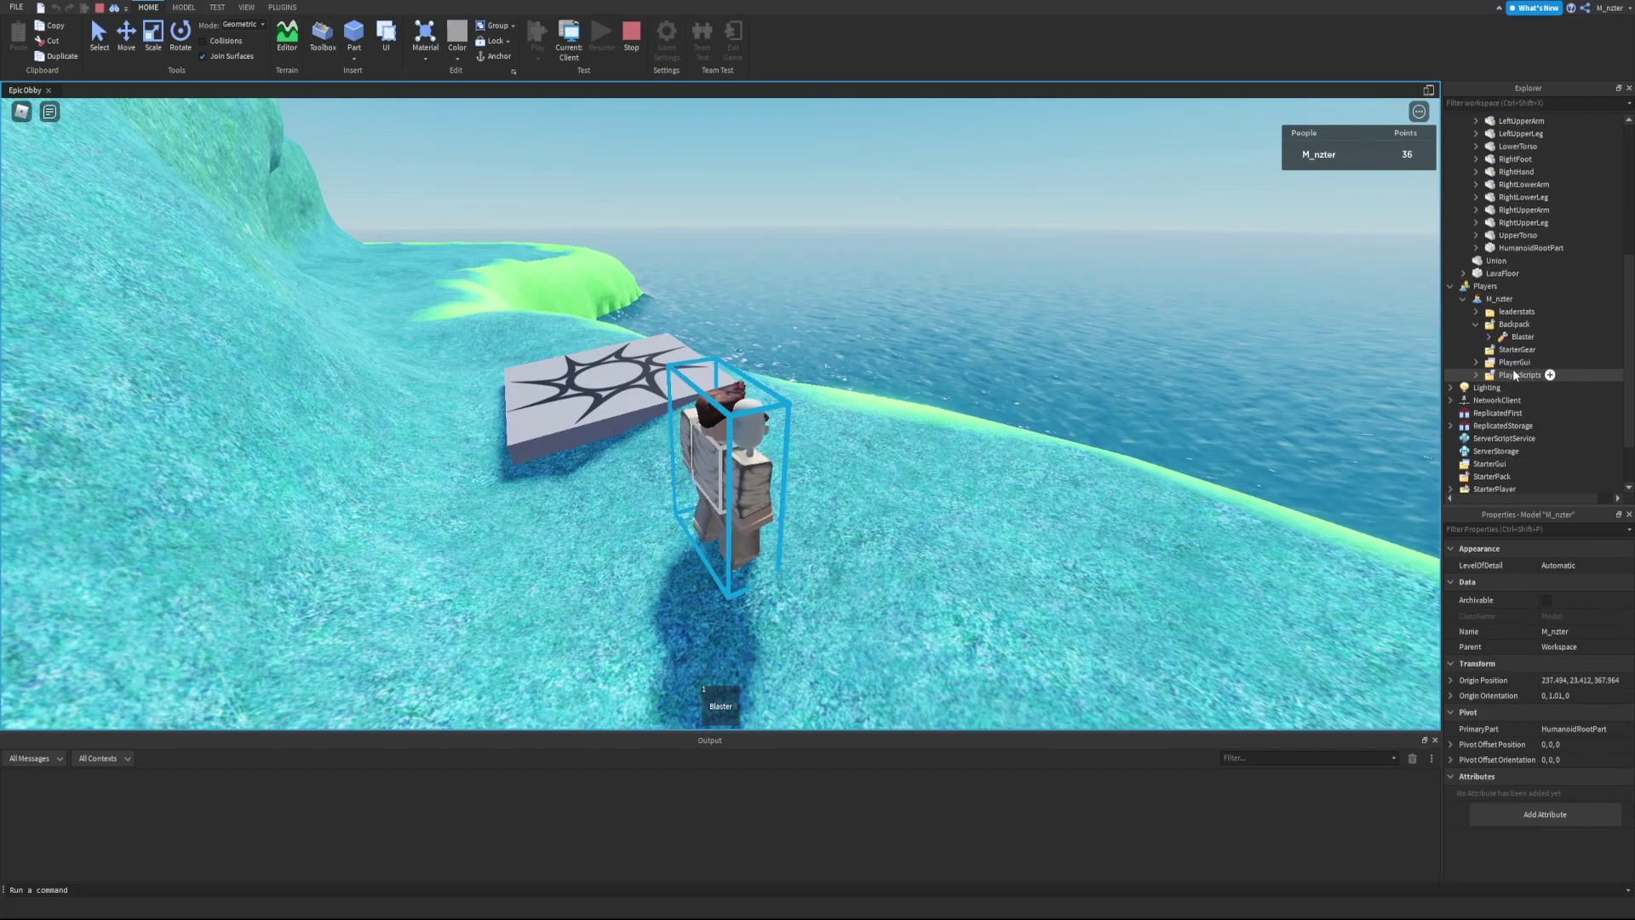
click(1514, 339)
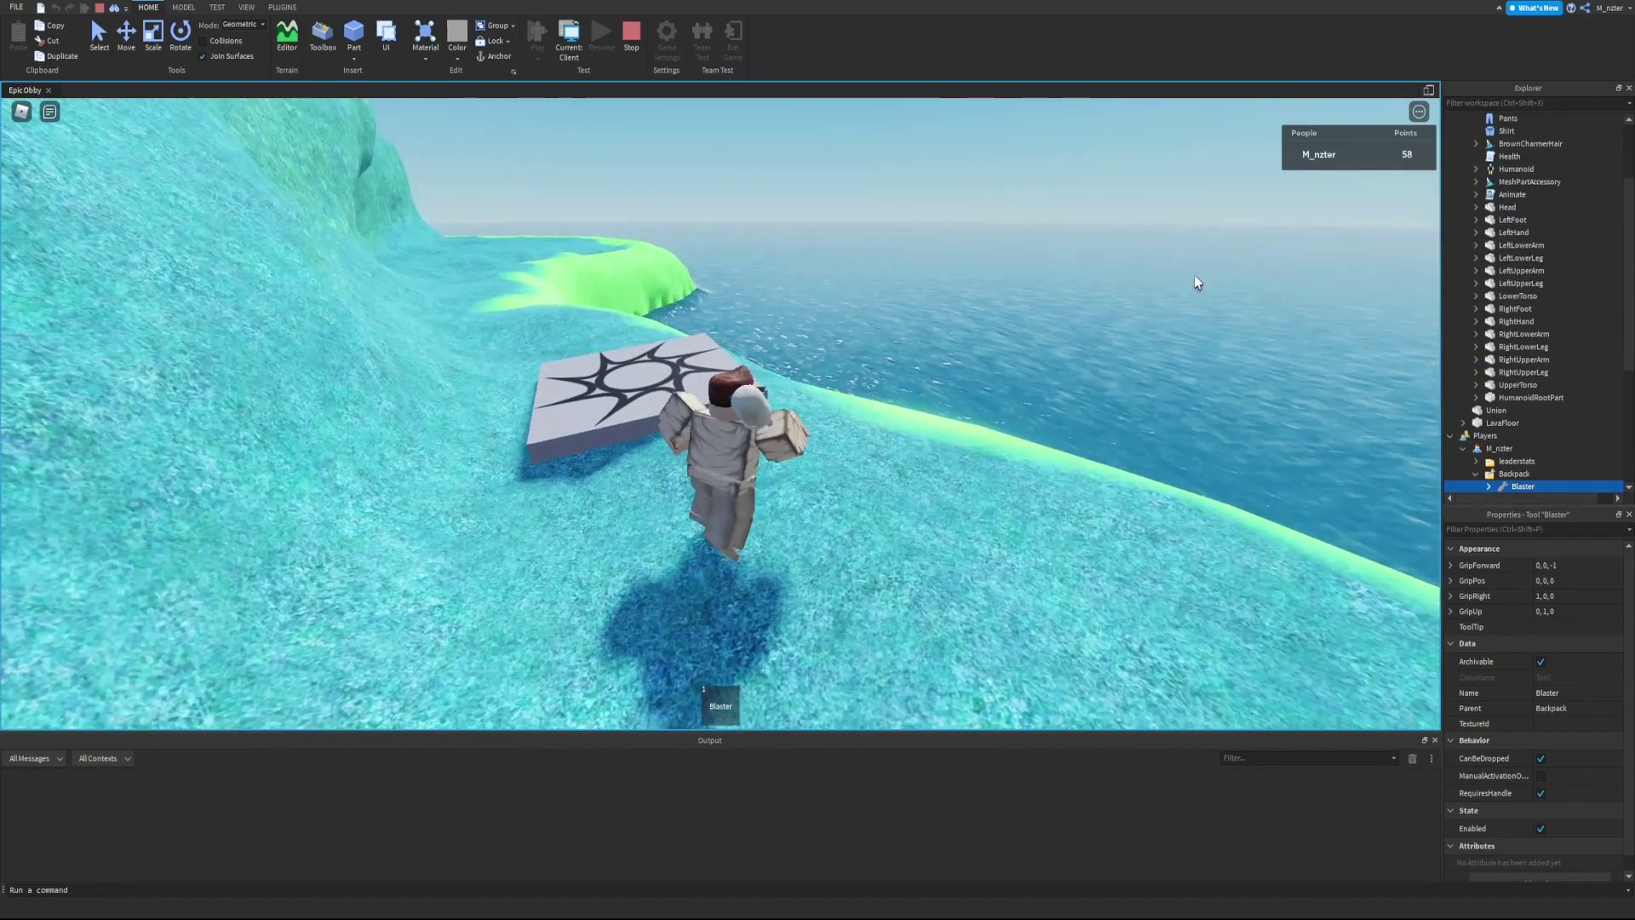
- Equip the Blaster again and compare the character model under Workspace with the player's Backpack
key(1)
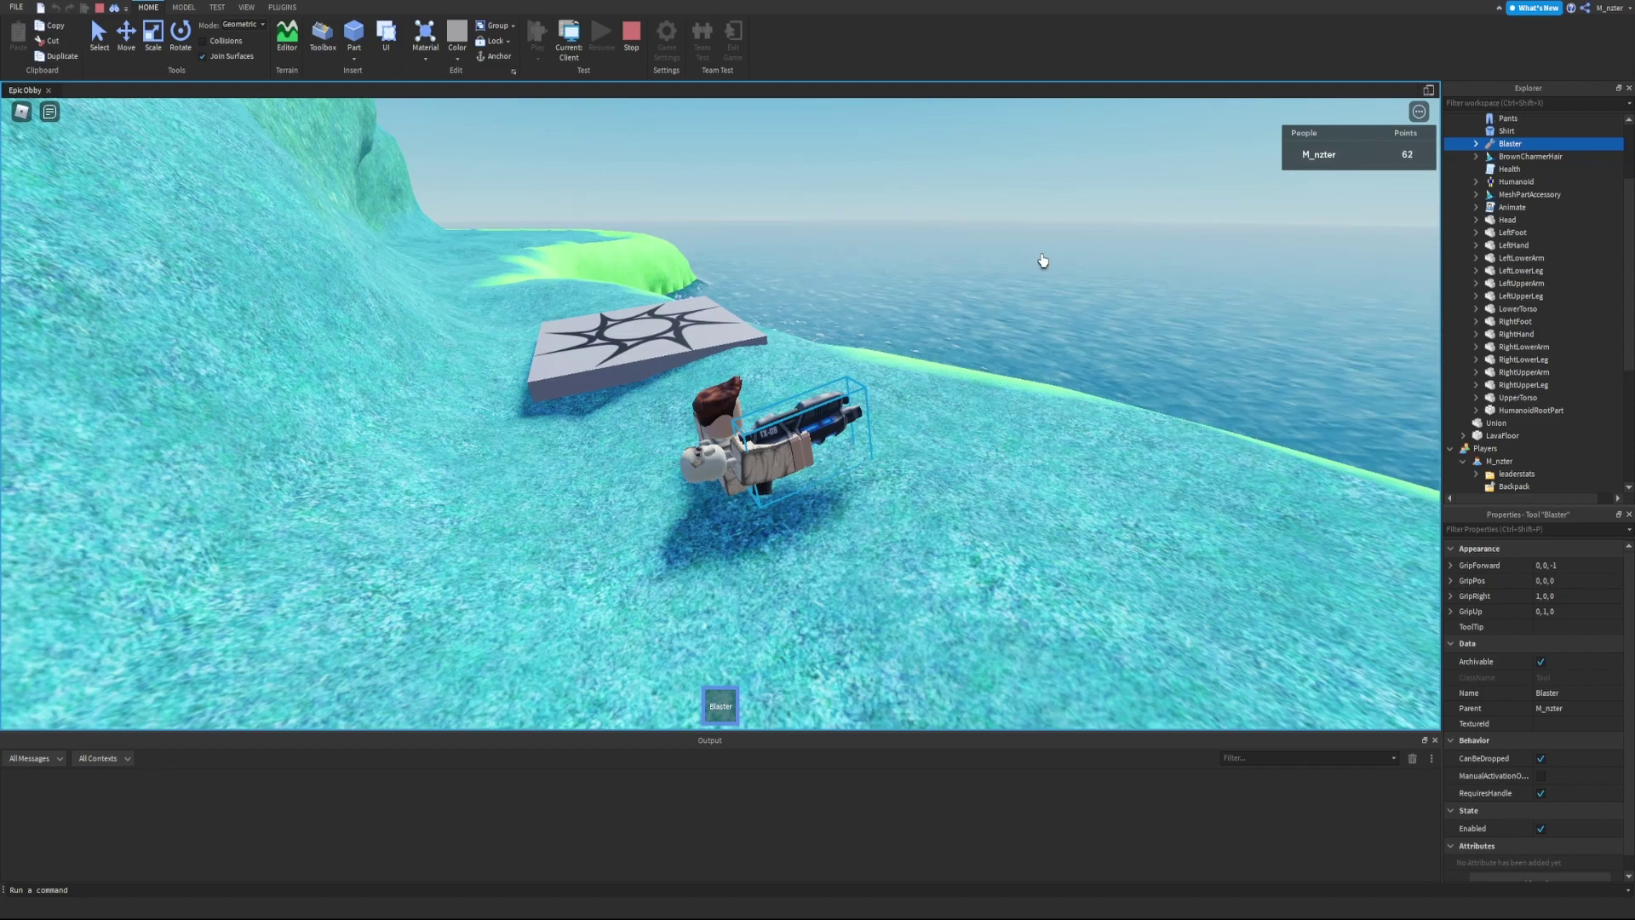
scroll(1547, 207, up, 2)
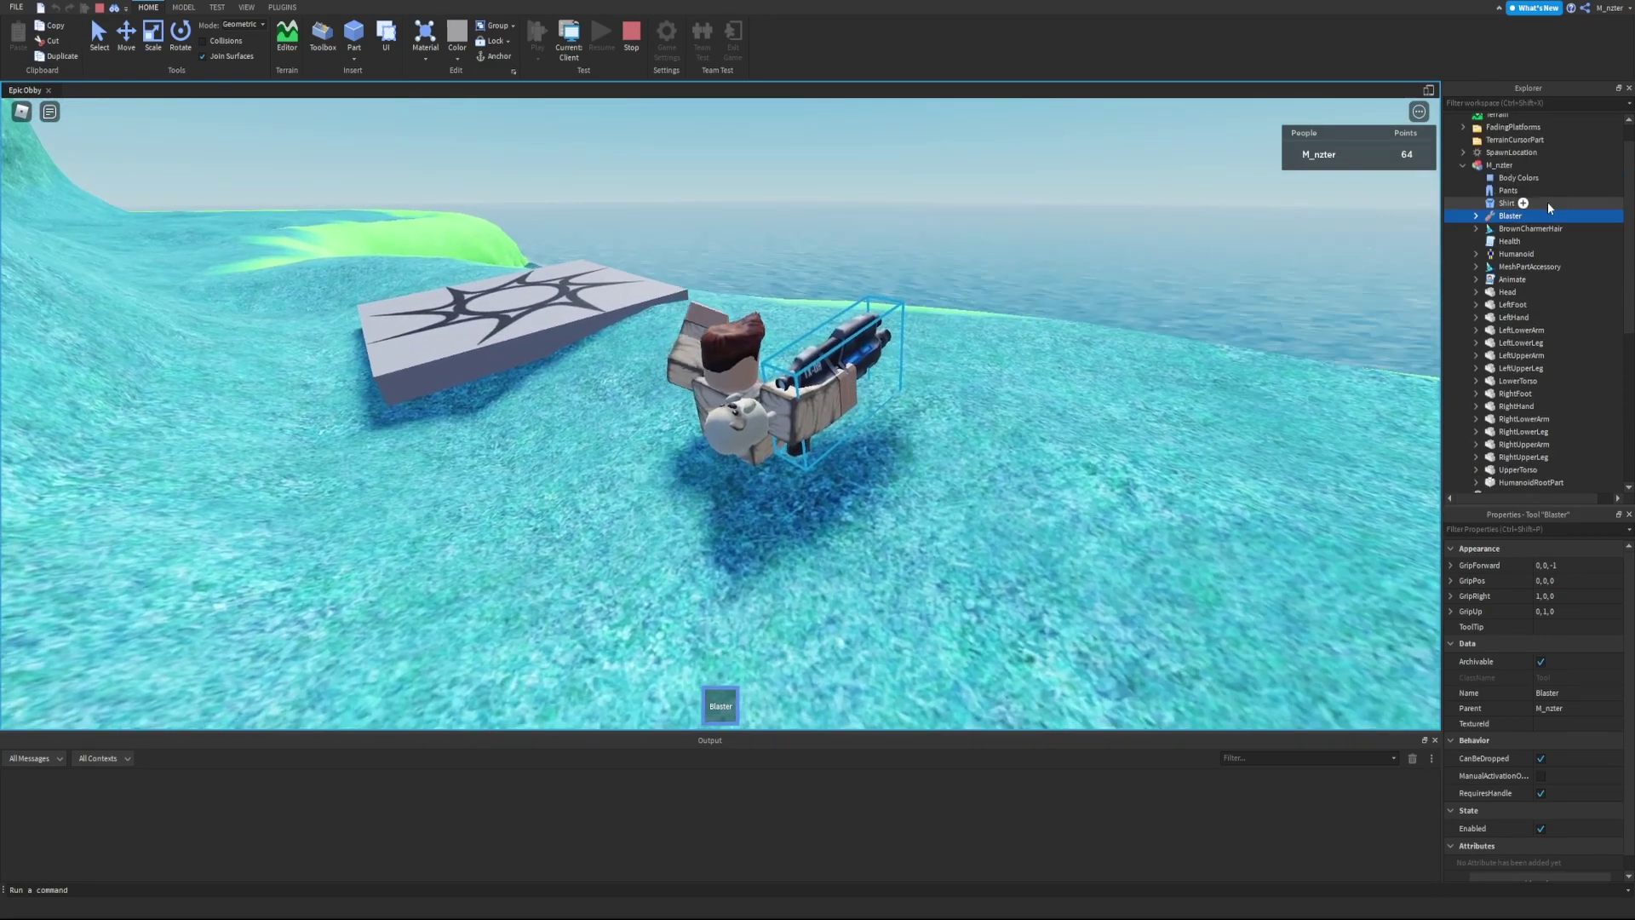
scroll(1546, 201, down, 5)
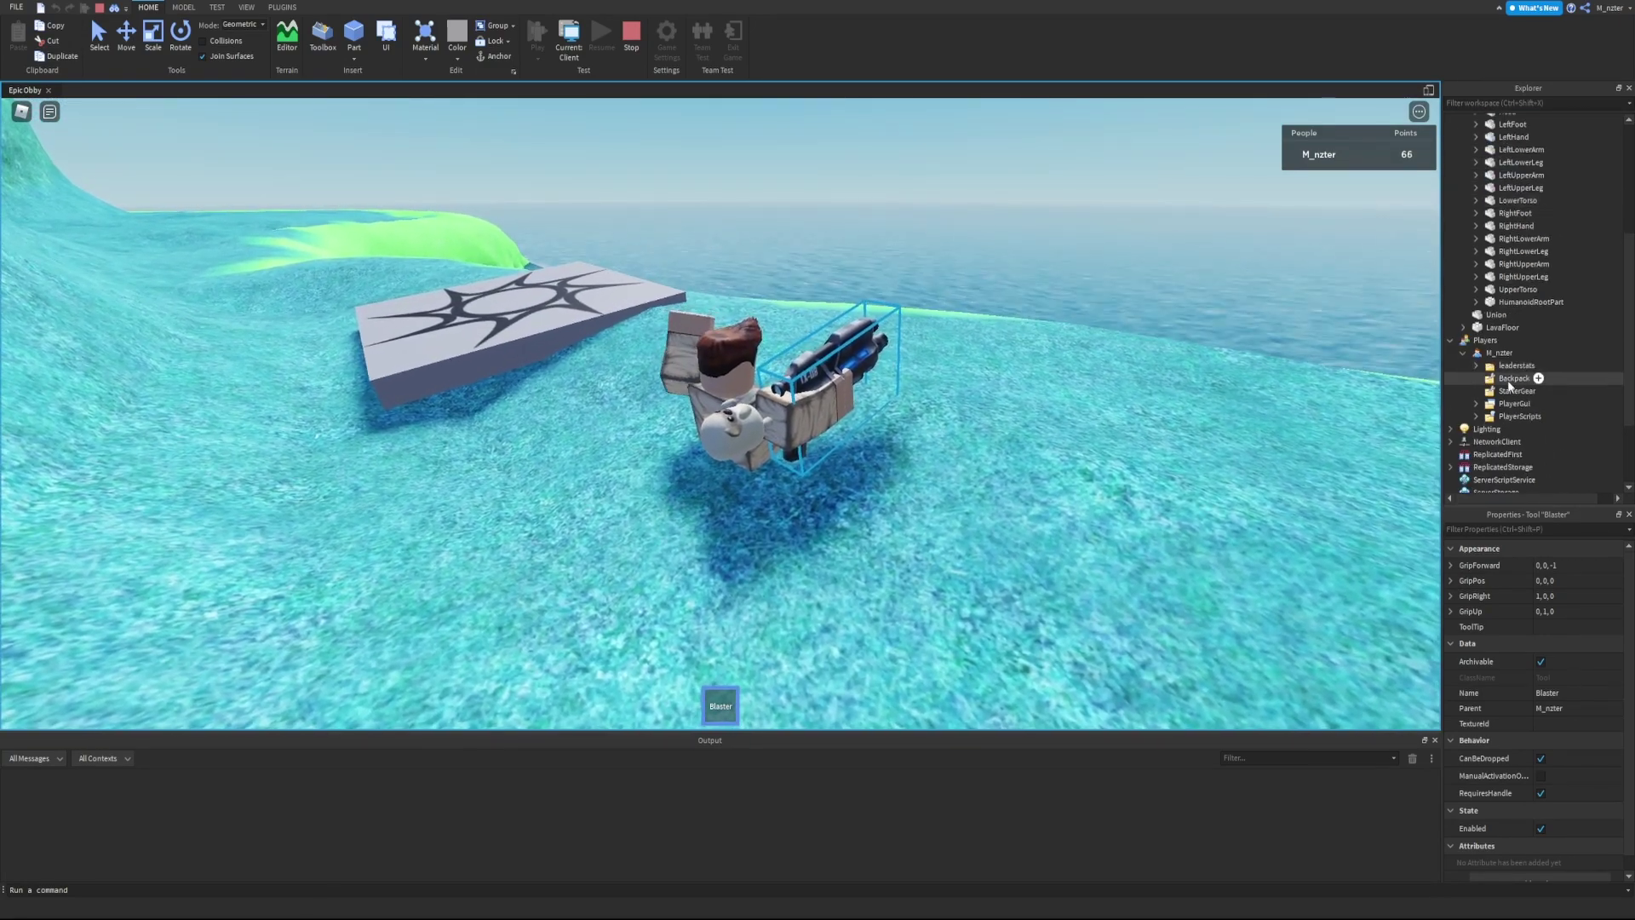
scroll(1497, 372, up, 2)
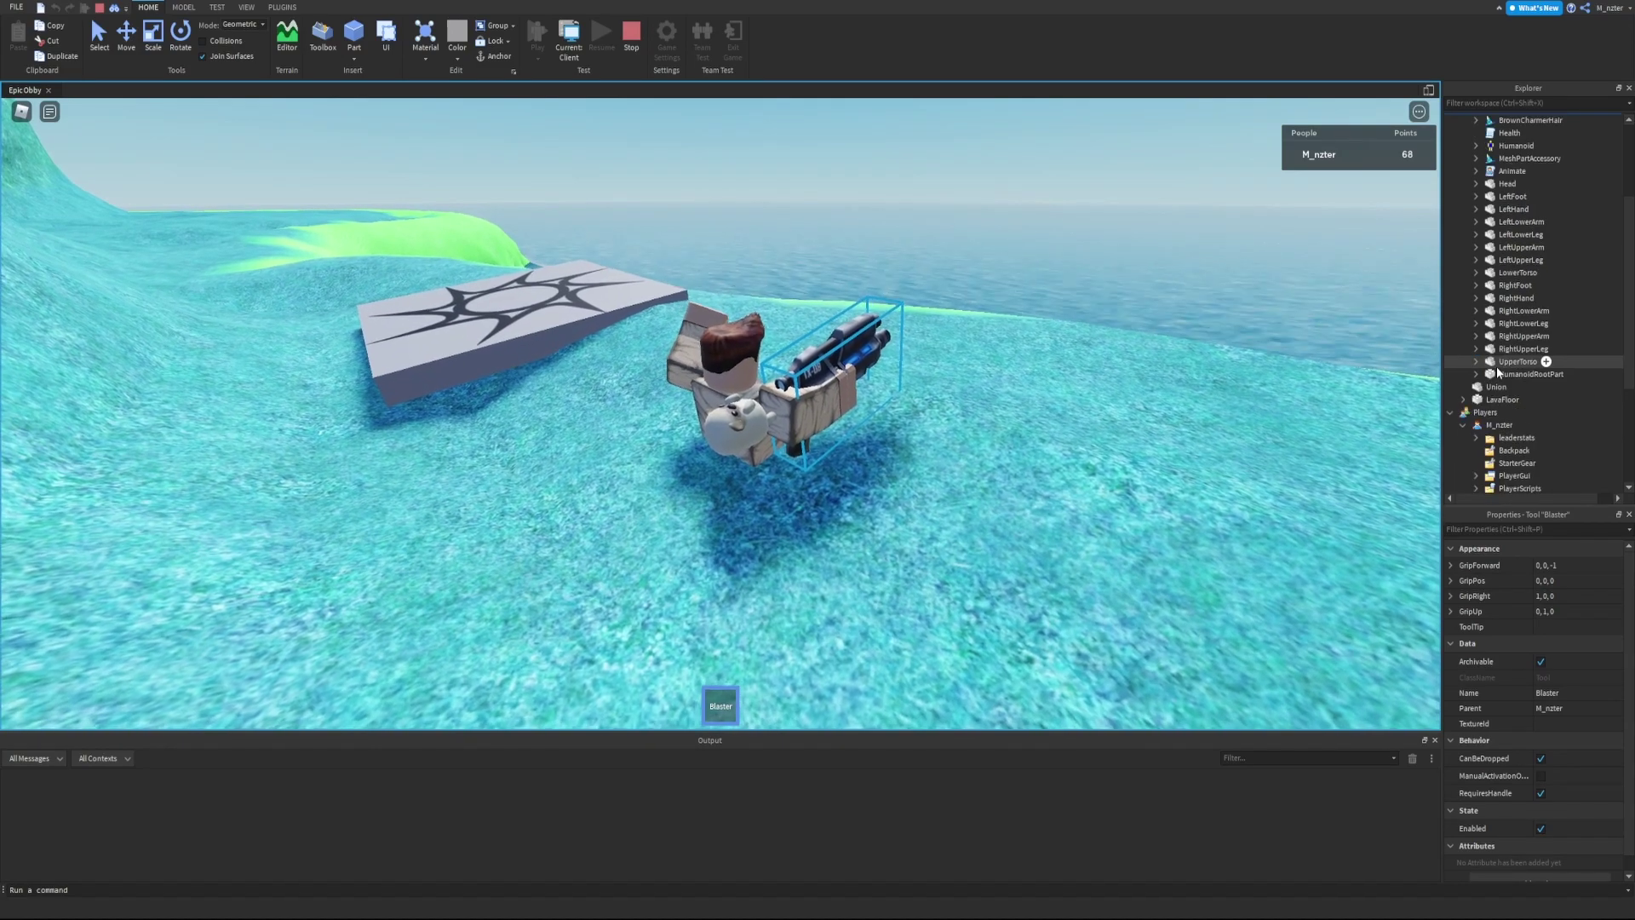
scroll(1497, 372, up, 2)
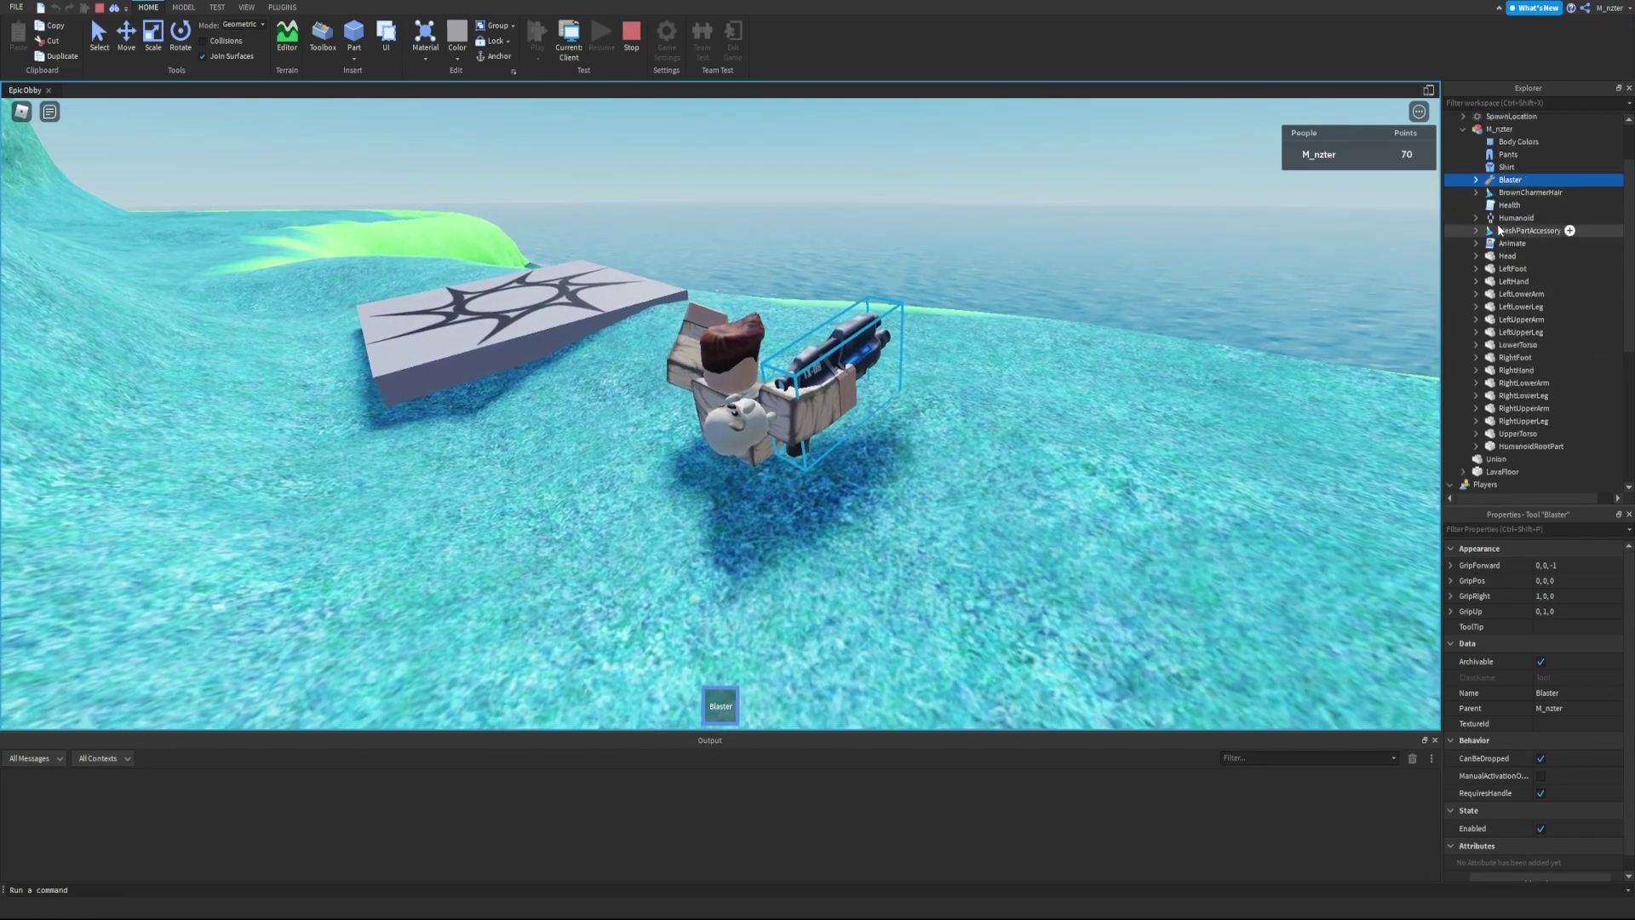
scroll(1498, 255, up, 2)
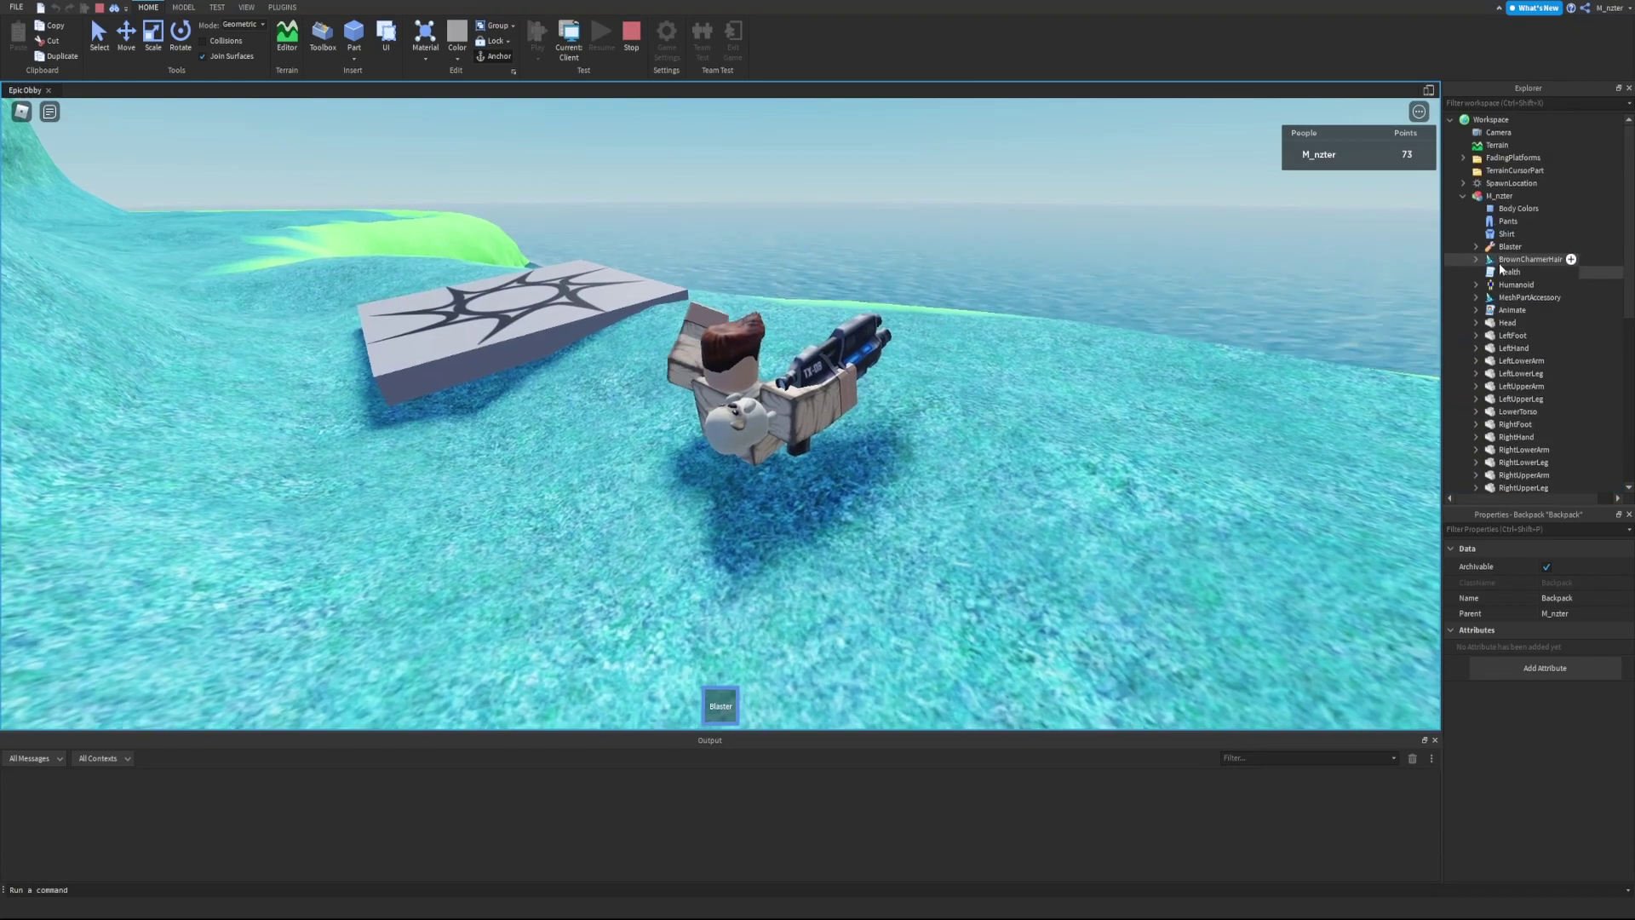
click(1498, 196)
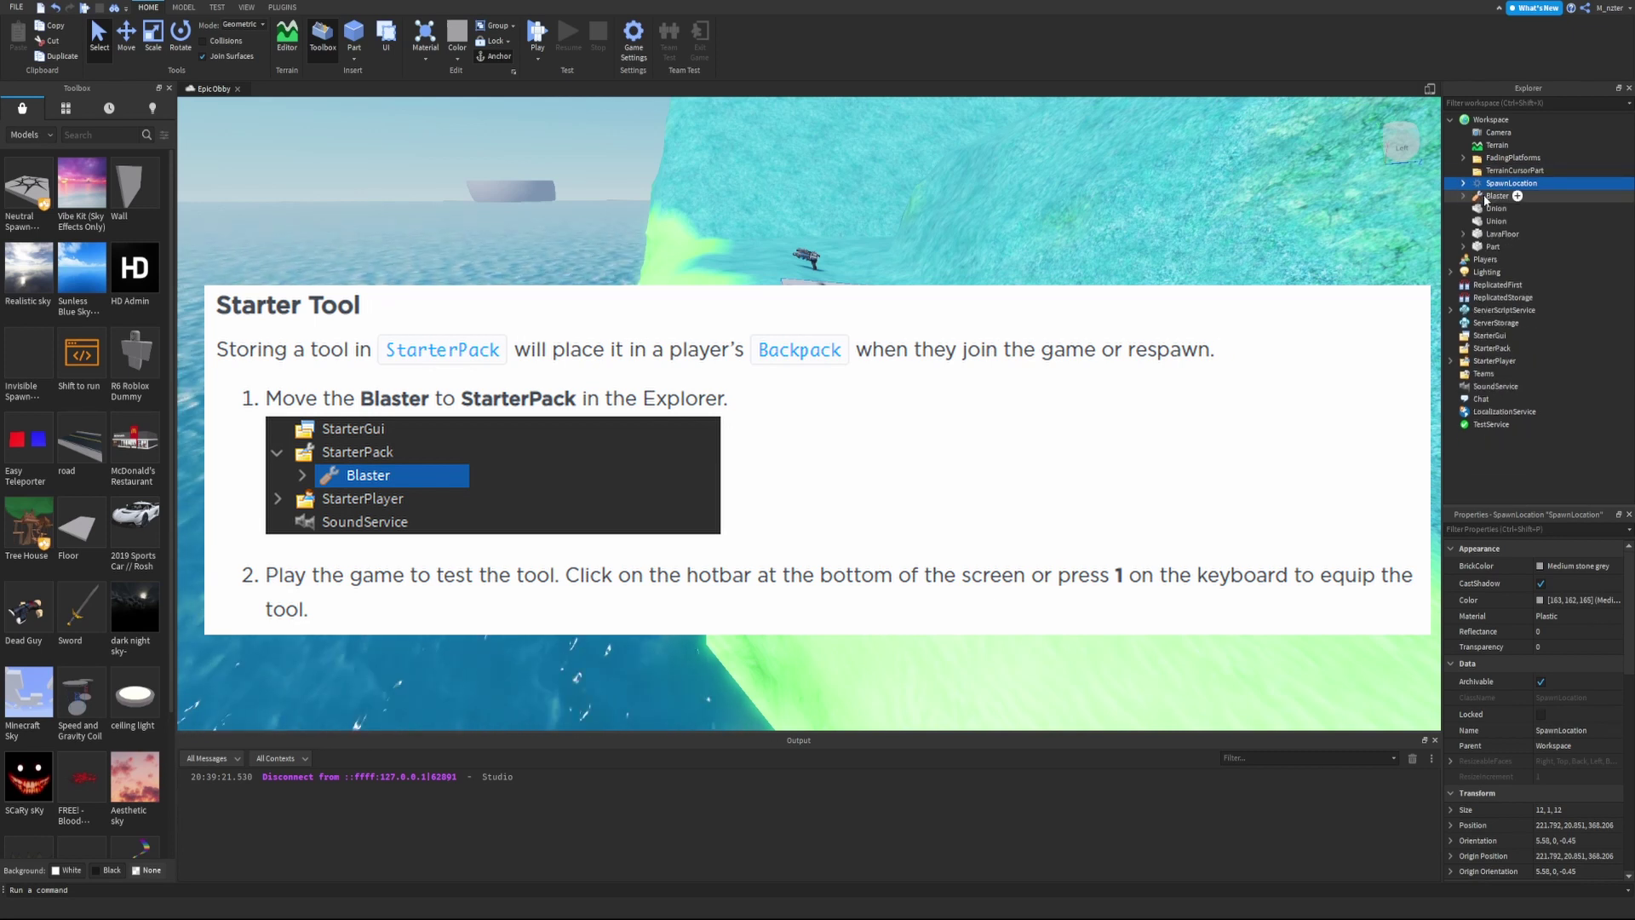
- Move the Blaster tool from Workspace into StarterPack and start a playtest with it equipped
drag(1486, 199, 1515, 223)
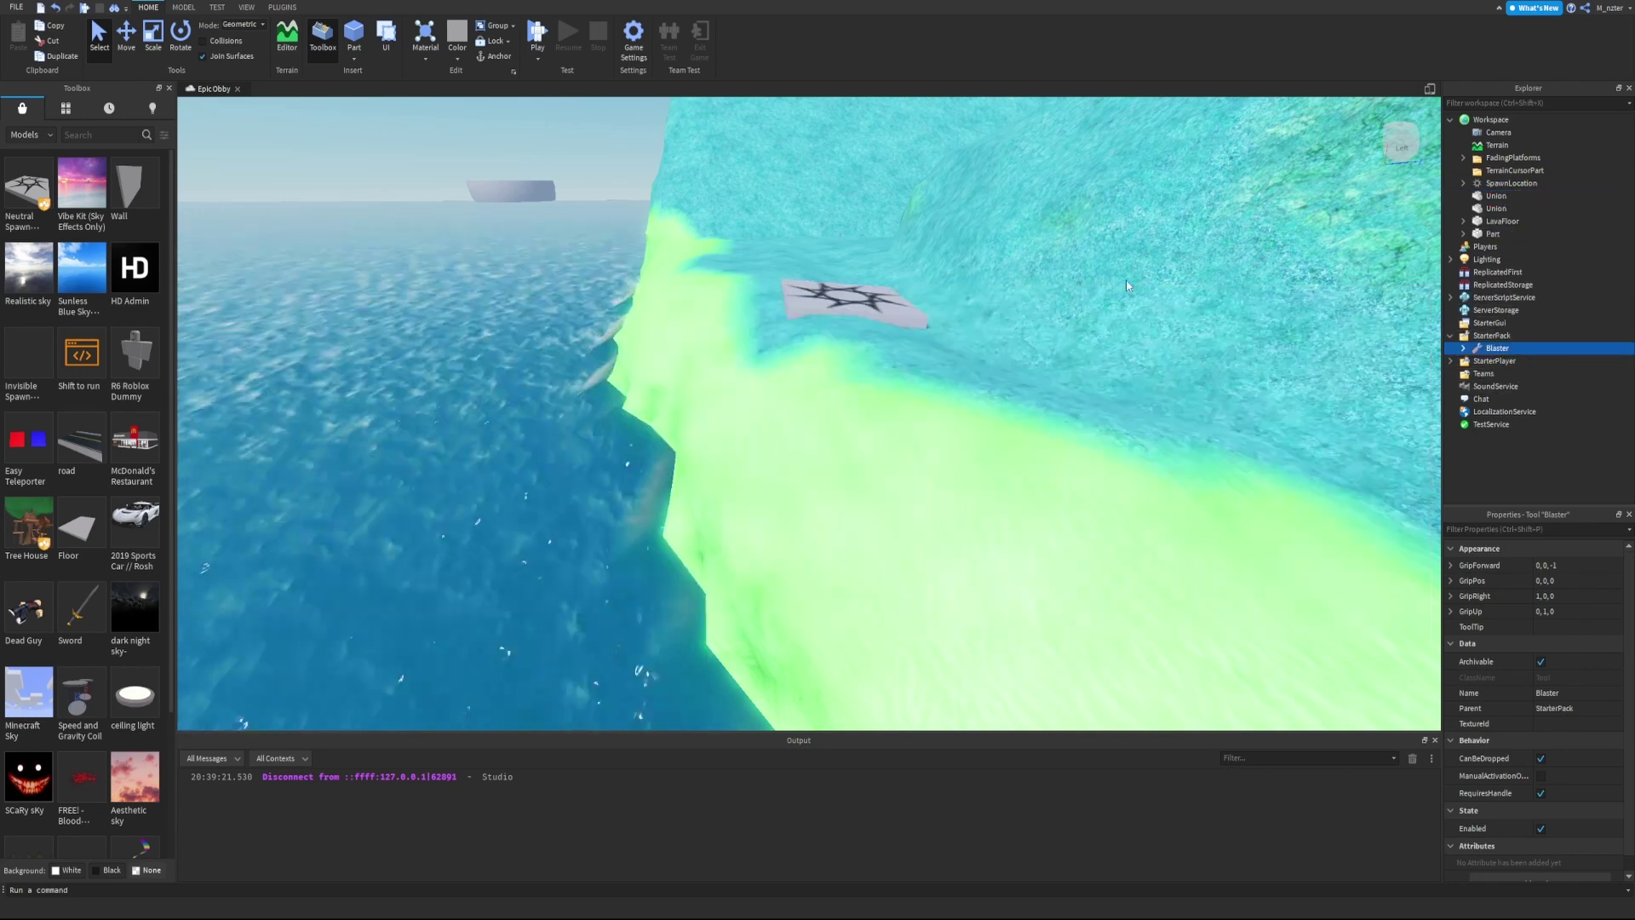
key(F5)
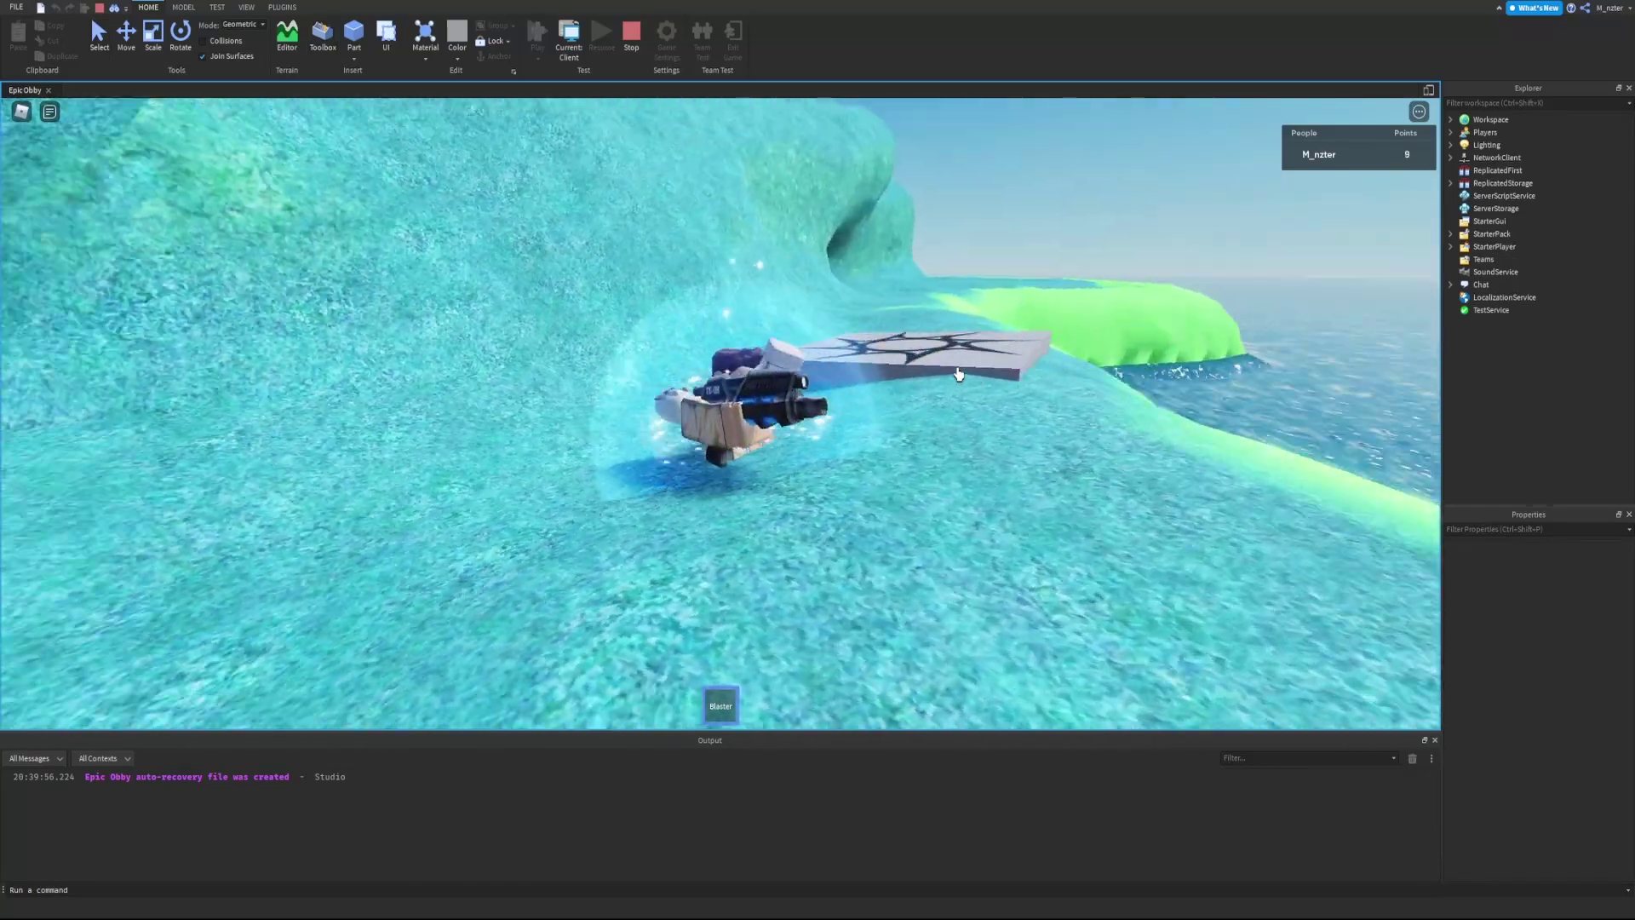
key(w)
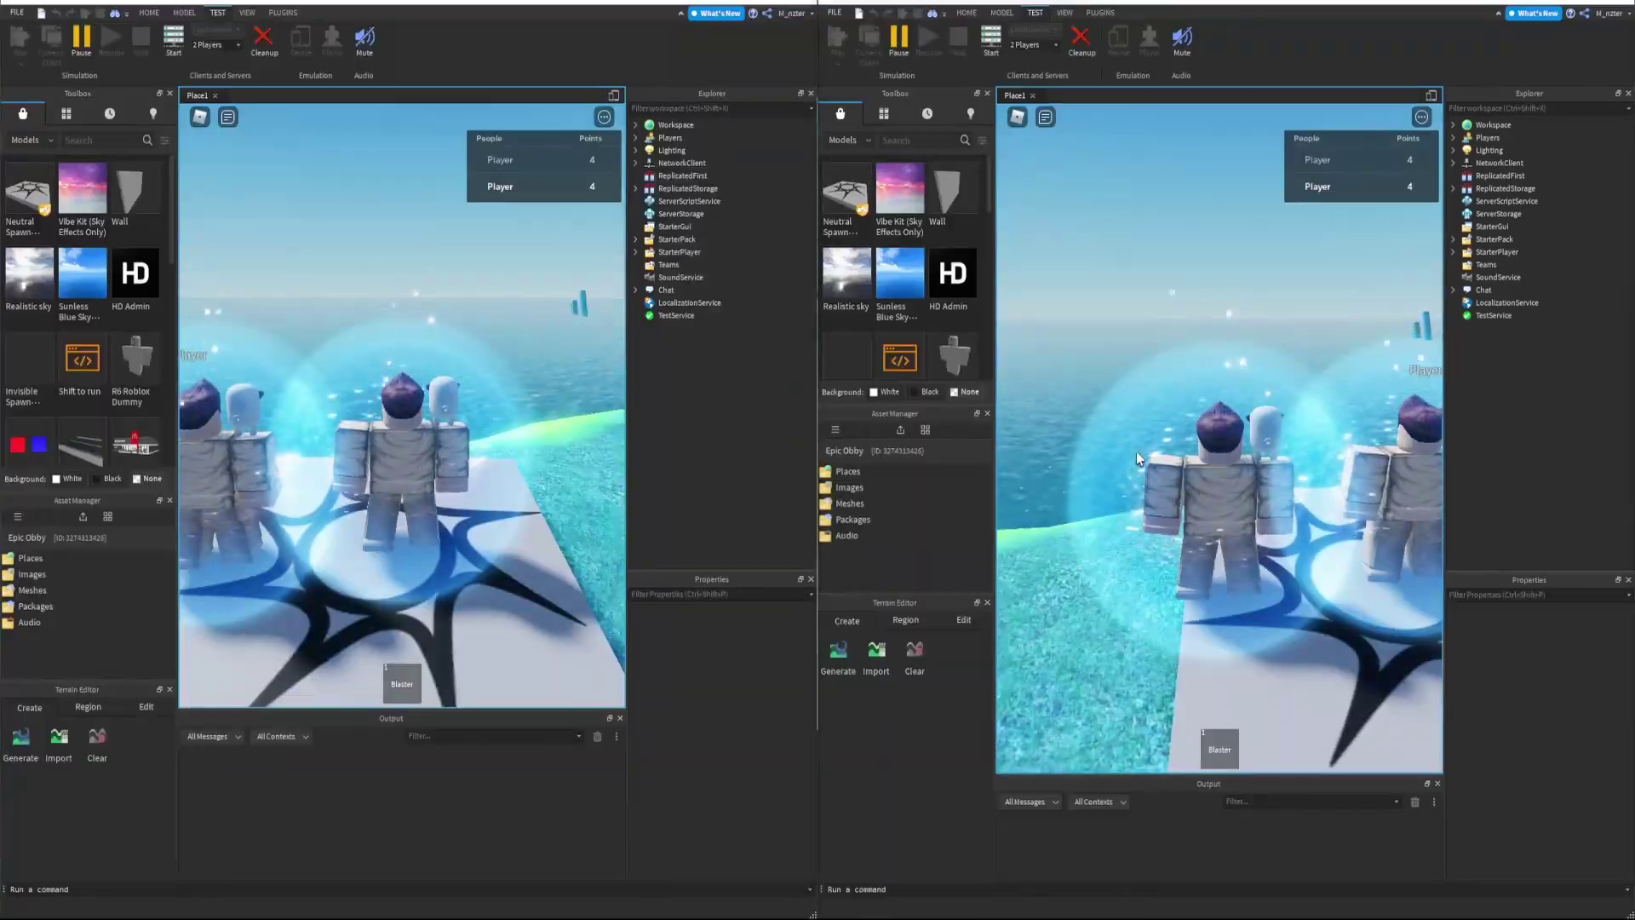
- Test the Blaster in the two-player session by equipping and switching it while watching from both players' views
right_drag(1137, 452, 1136, 452)
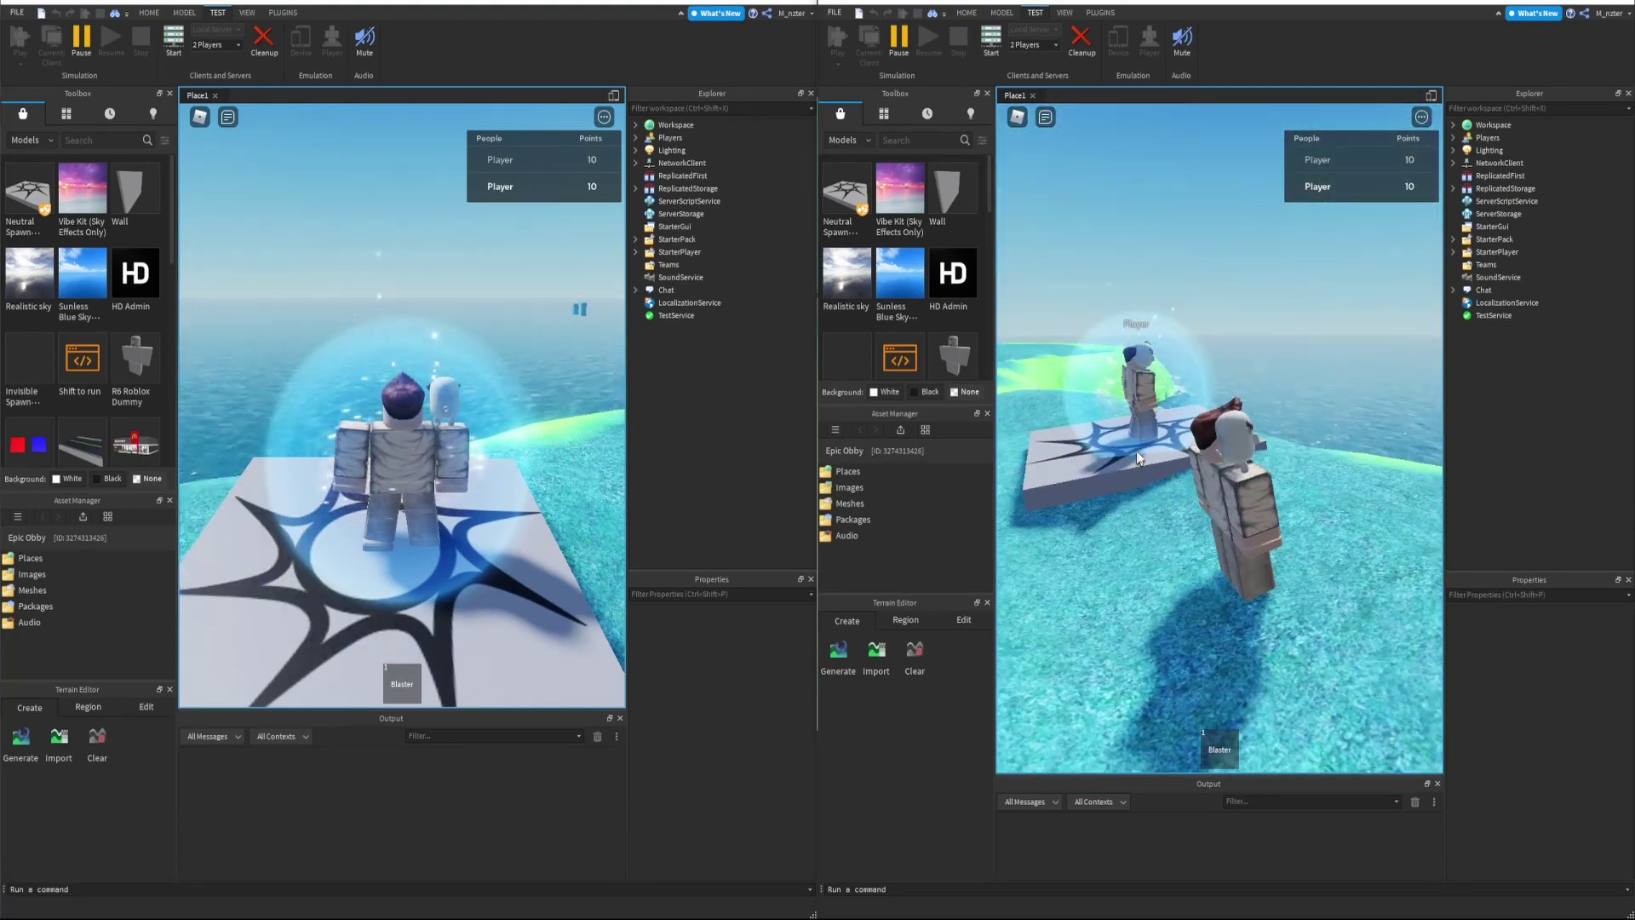
right_drag(402, 498, 402, 498)
click(401, 683)
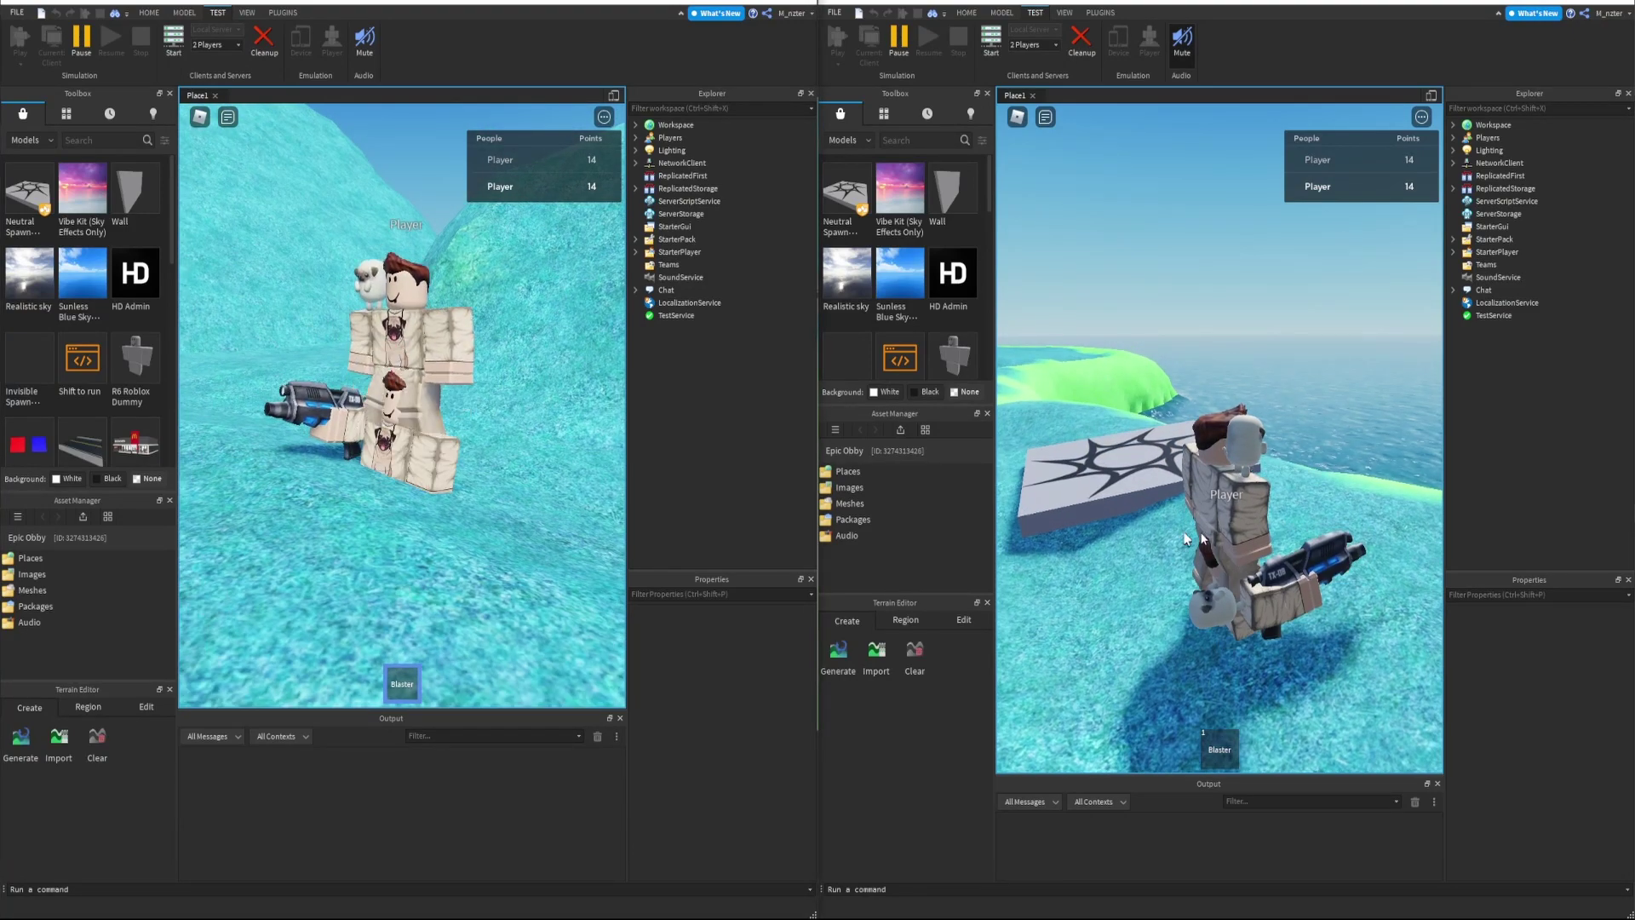
right_drag(1204, 539, 1204, 538)
key(1)
key(1)
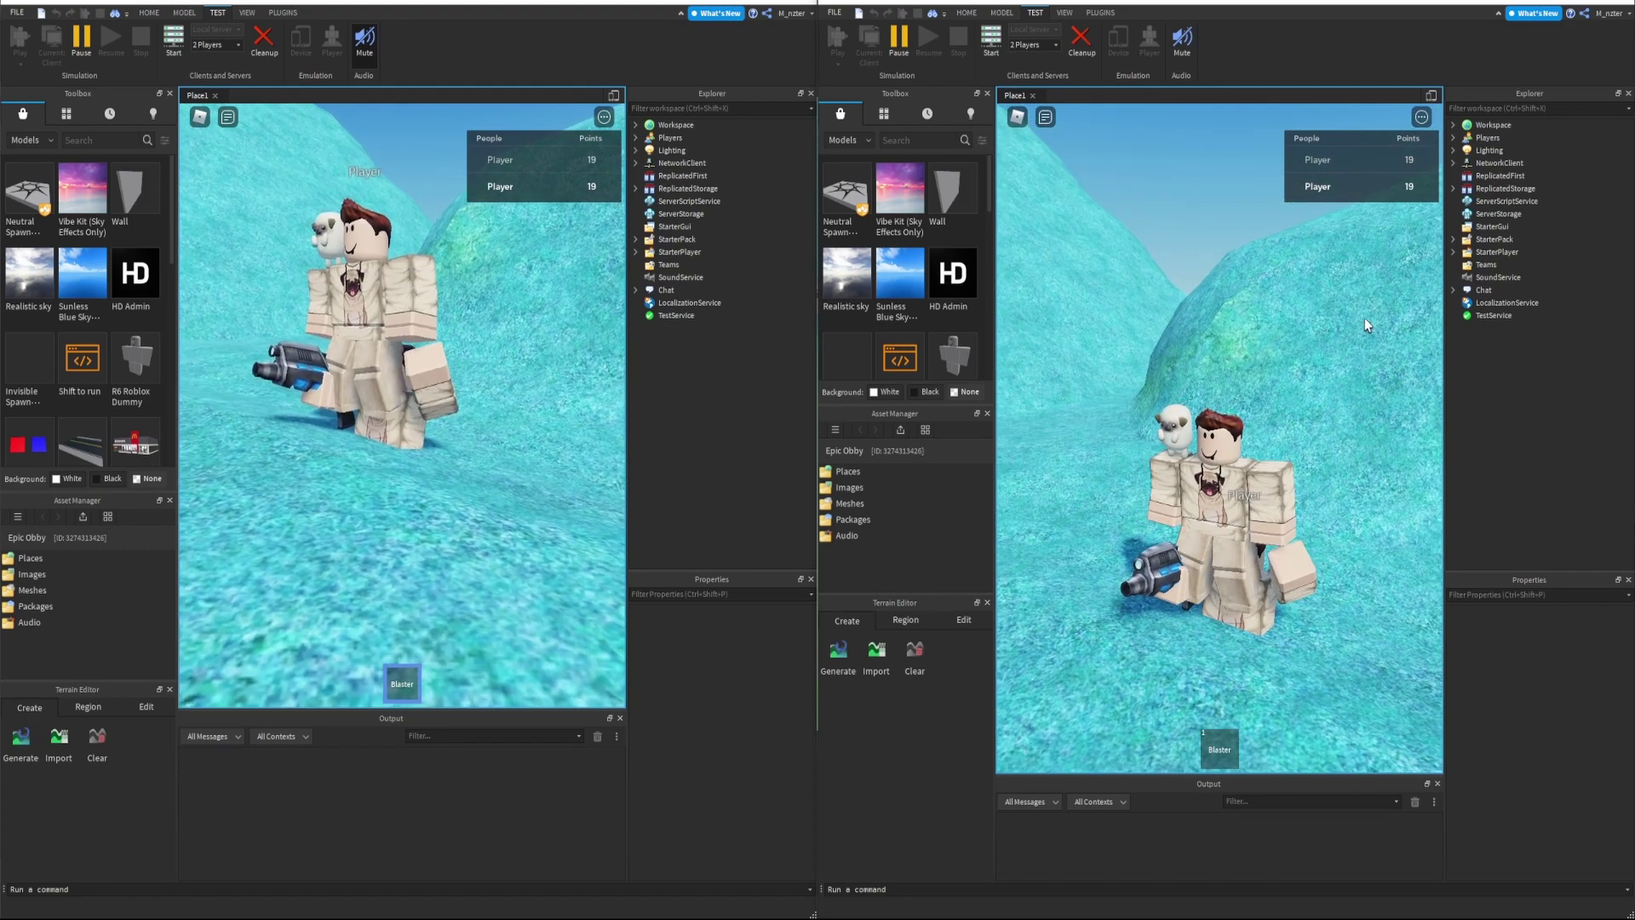
- Set the GripPos of the Blaster tool in StarterPack to 0, -0.4, 1.1
mouse_move(1497, 241)
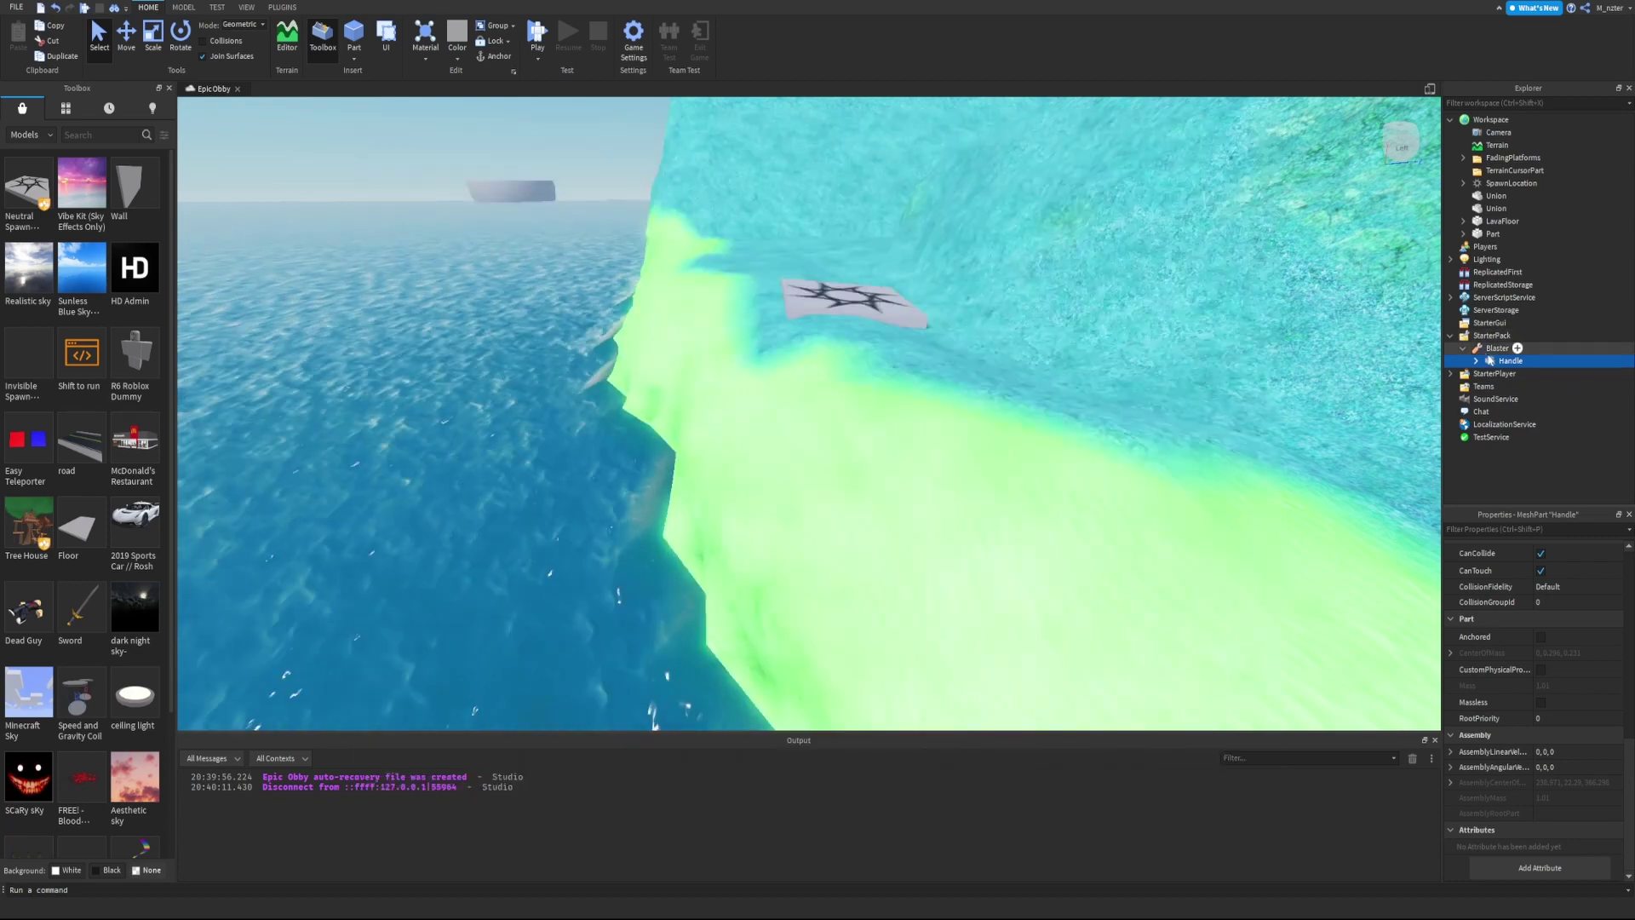
click(1473, 350)
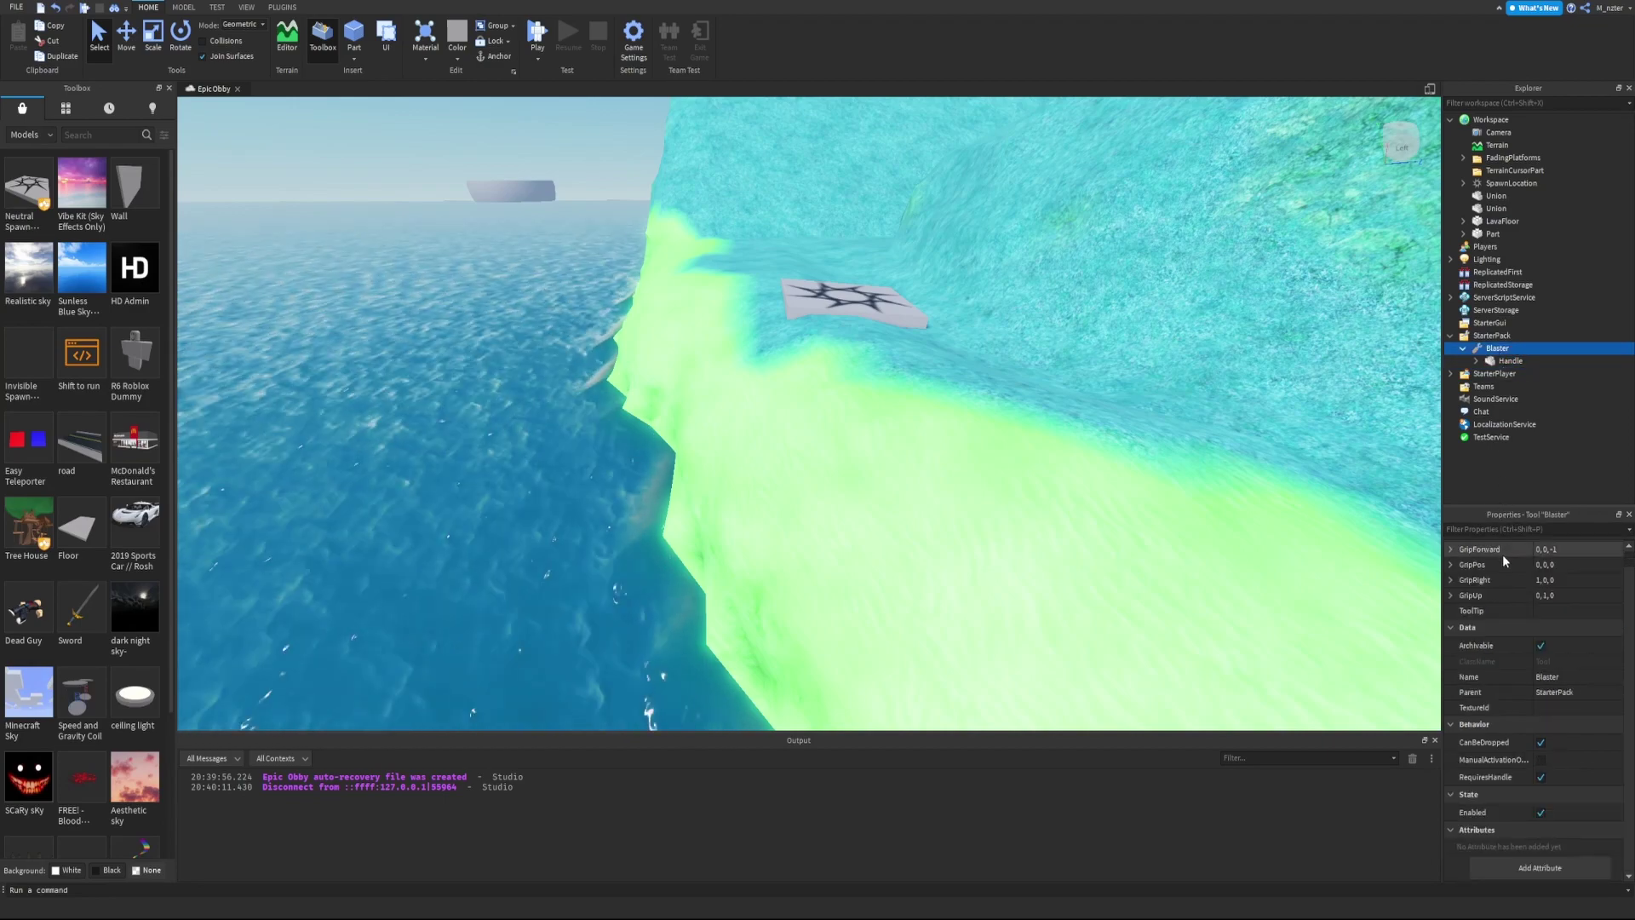
click(1451, 566)
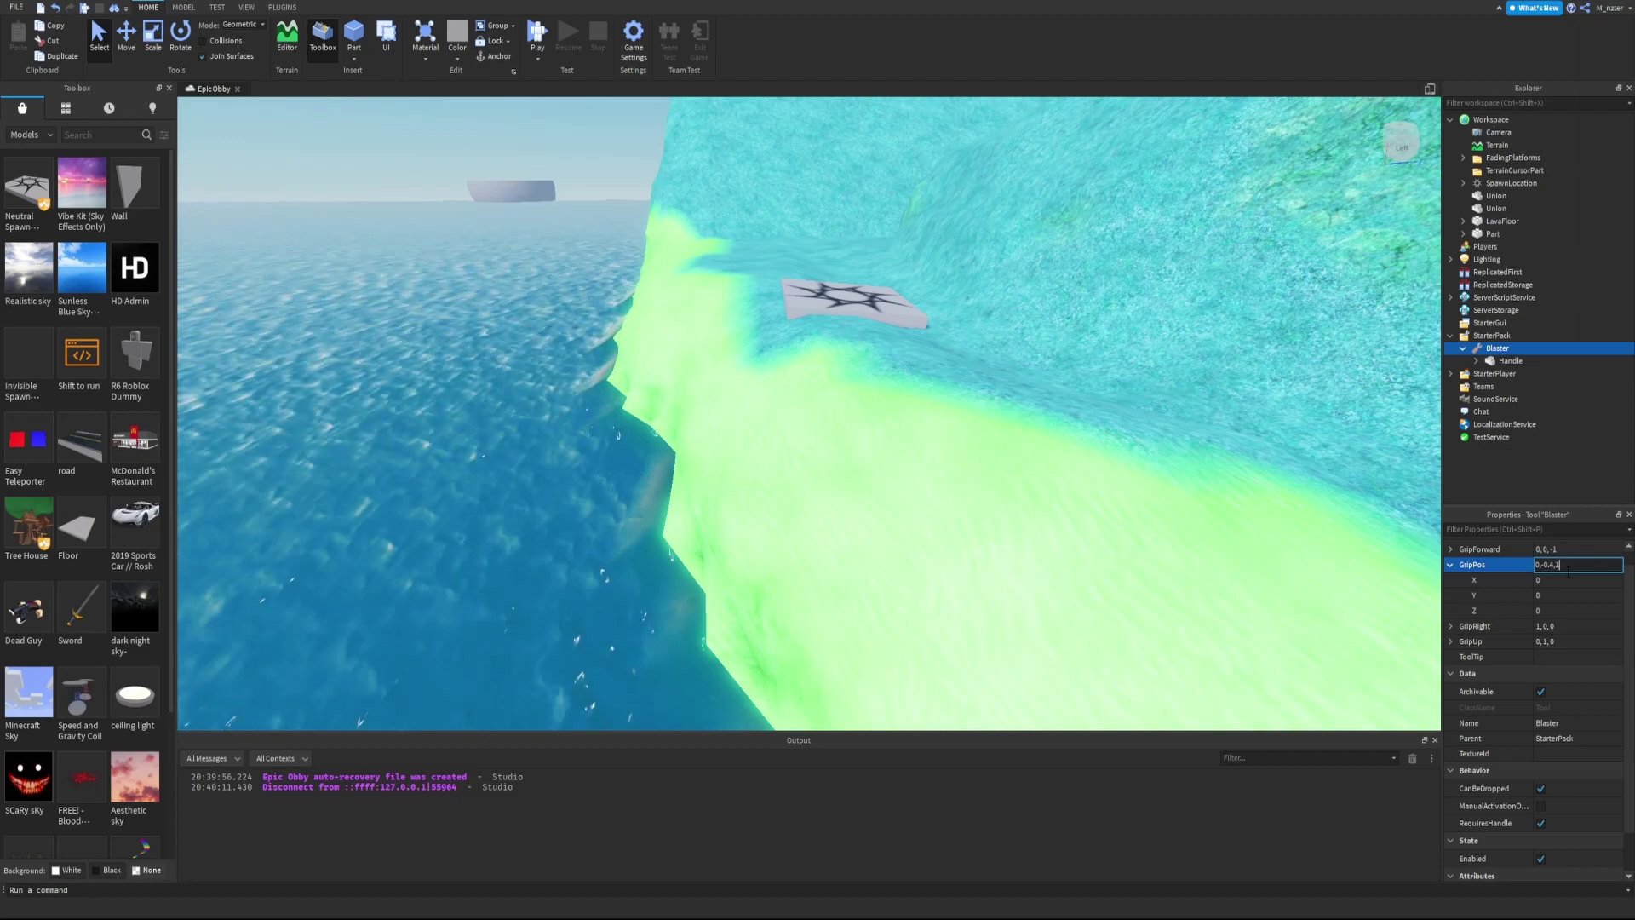
- Start a playtest, view the grip up close, and select the equipped Blaster in the character model
key(F5)
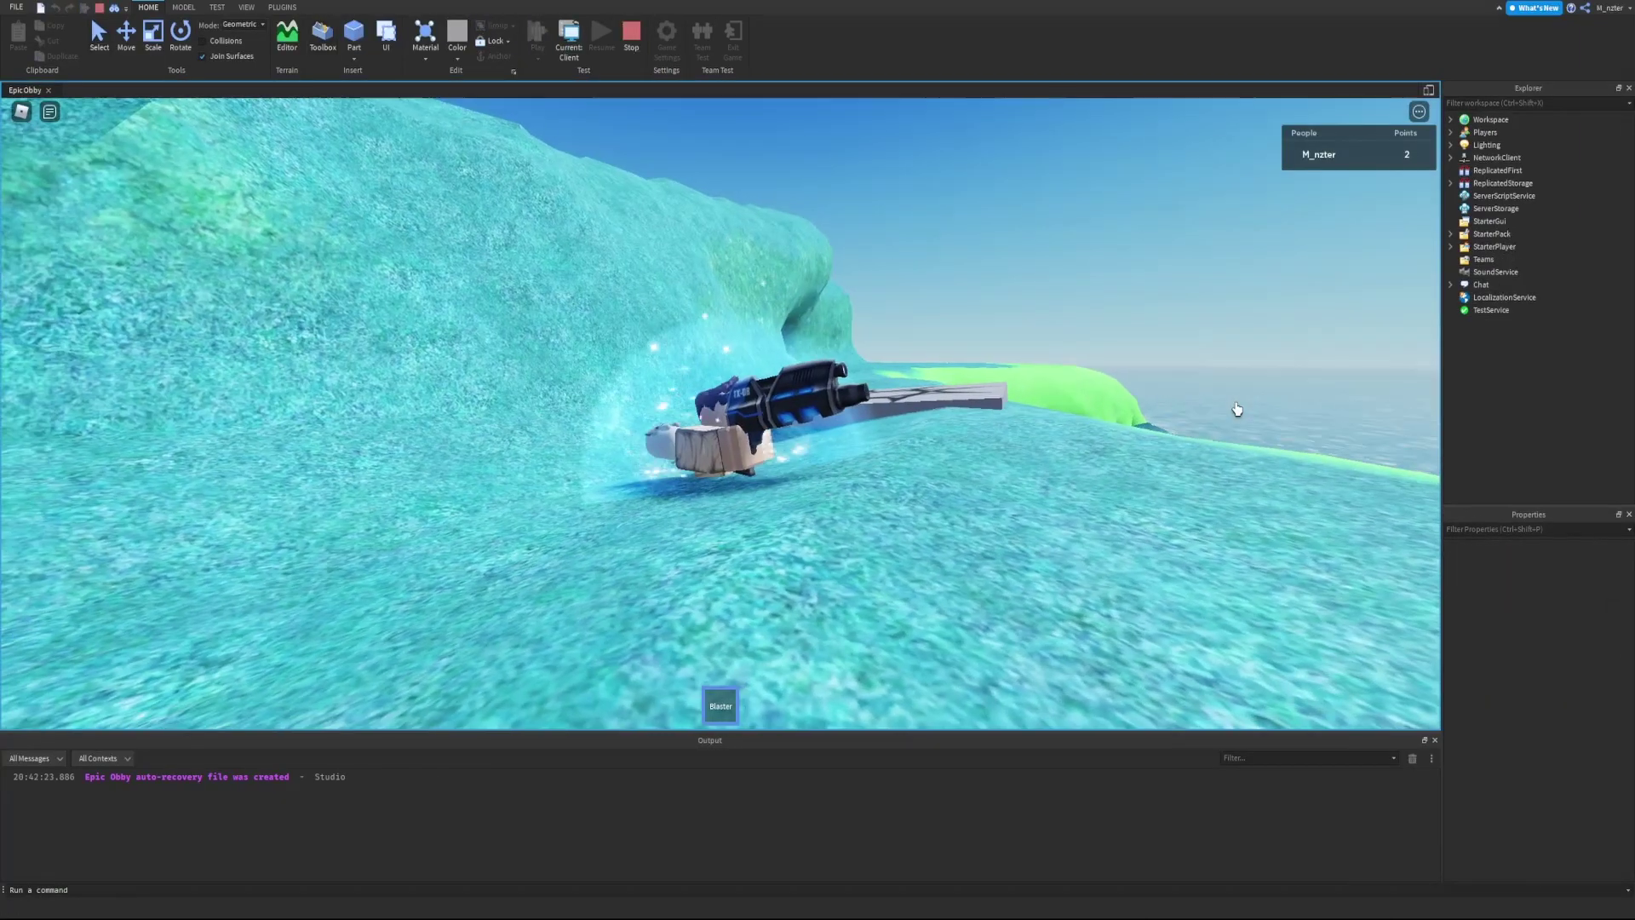
right_drag(1237, 409, 1237, 409)
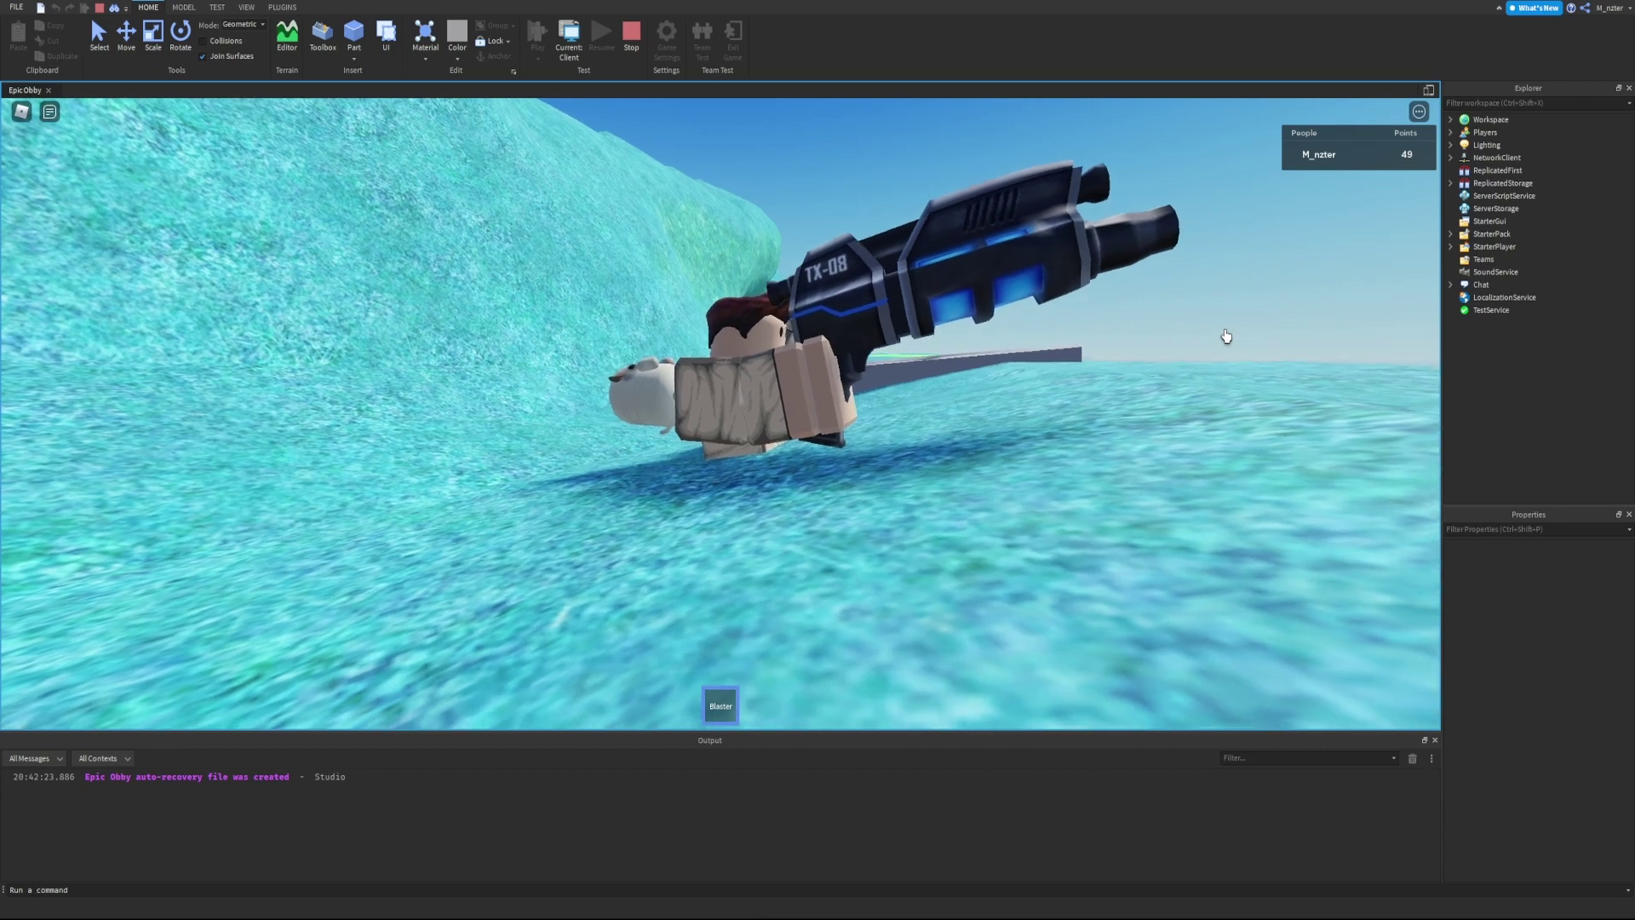
click(1450, 119)
click(1463, 195)
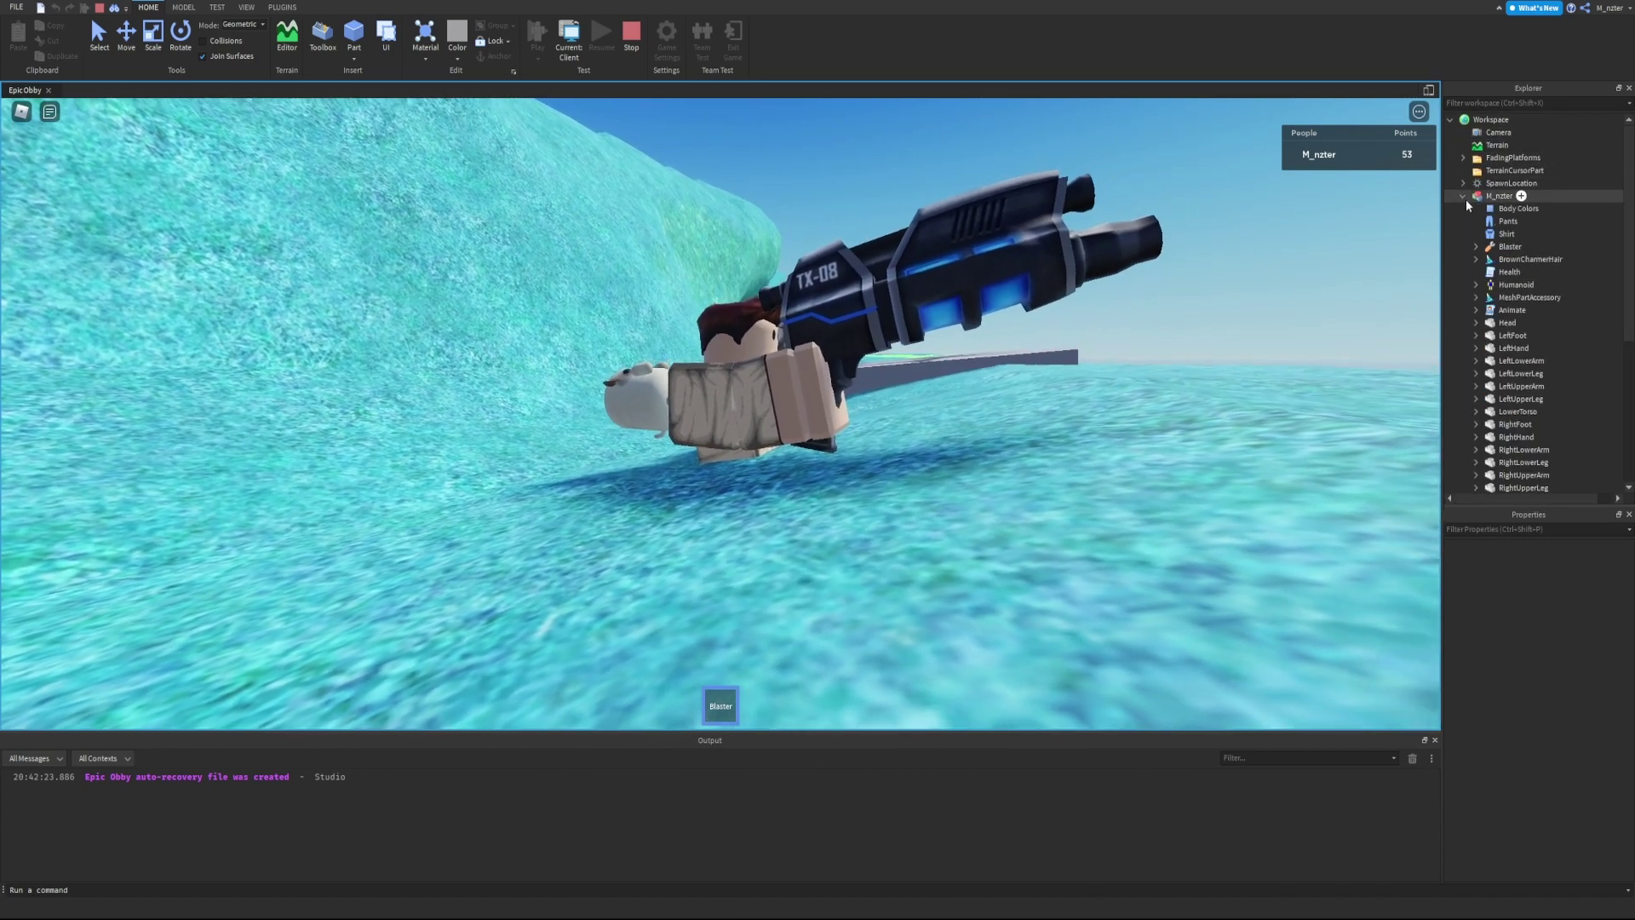
click(1507, 246)
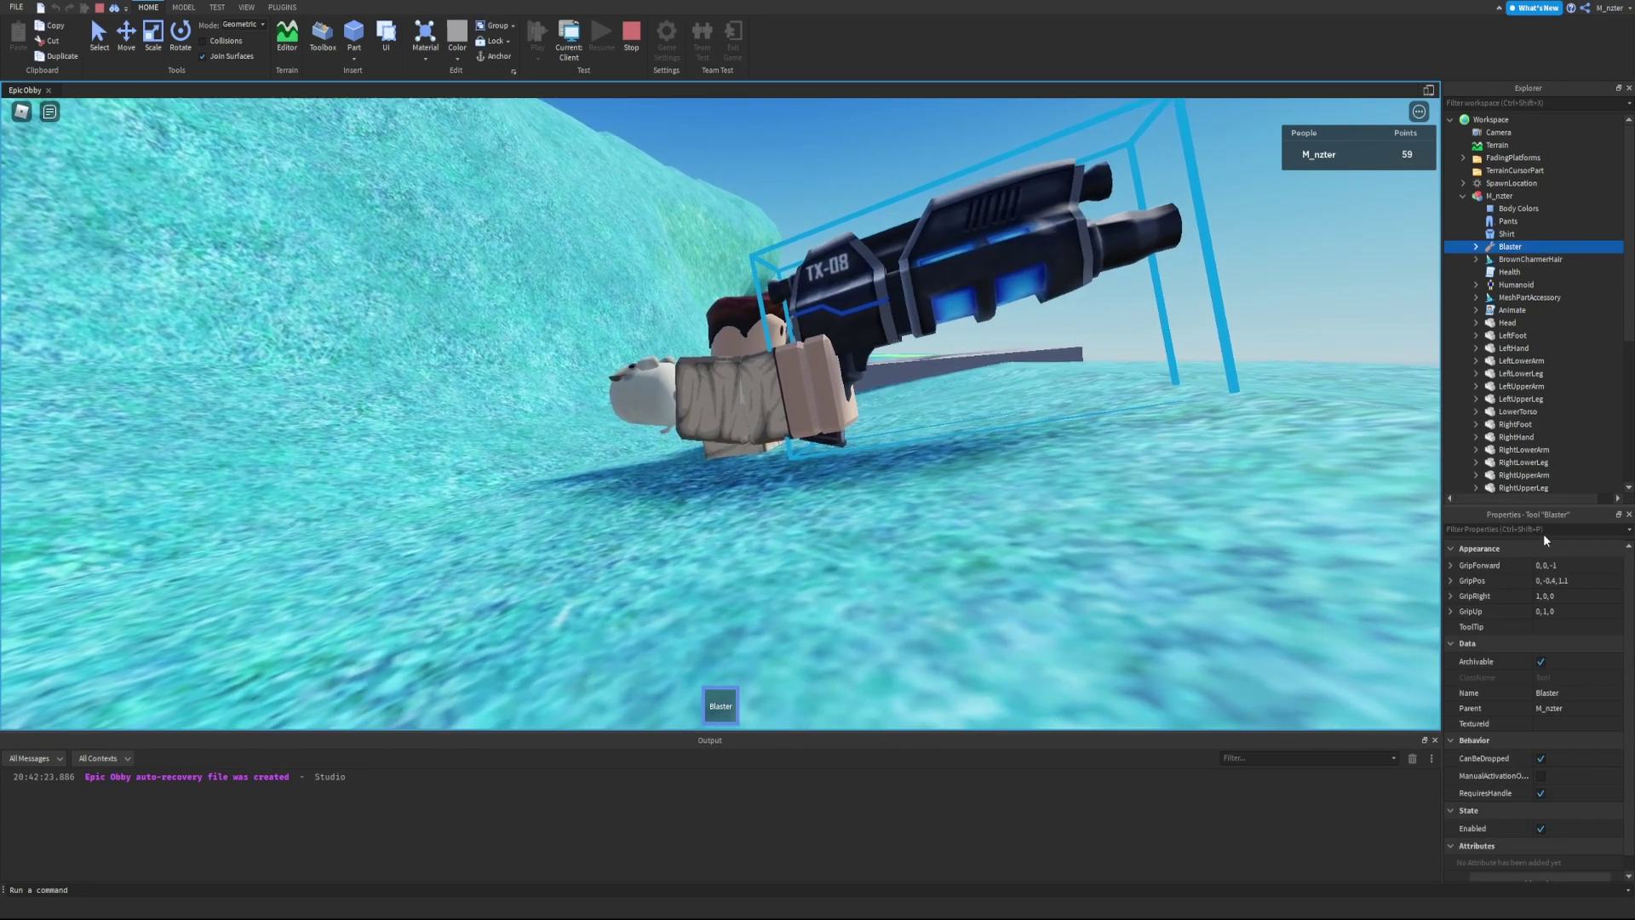
- Try GripPos Y values of -0.5 and -0.75 on the equipped Blaster
click(1474, 581)
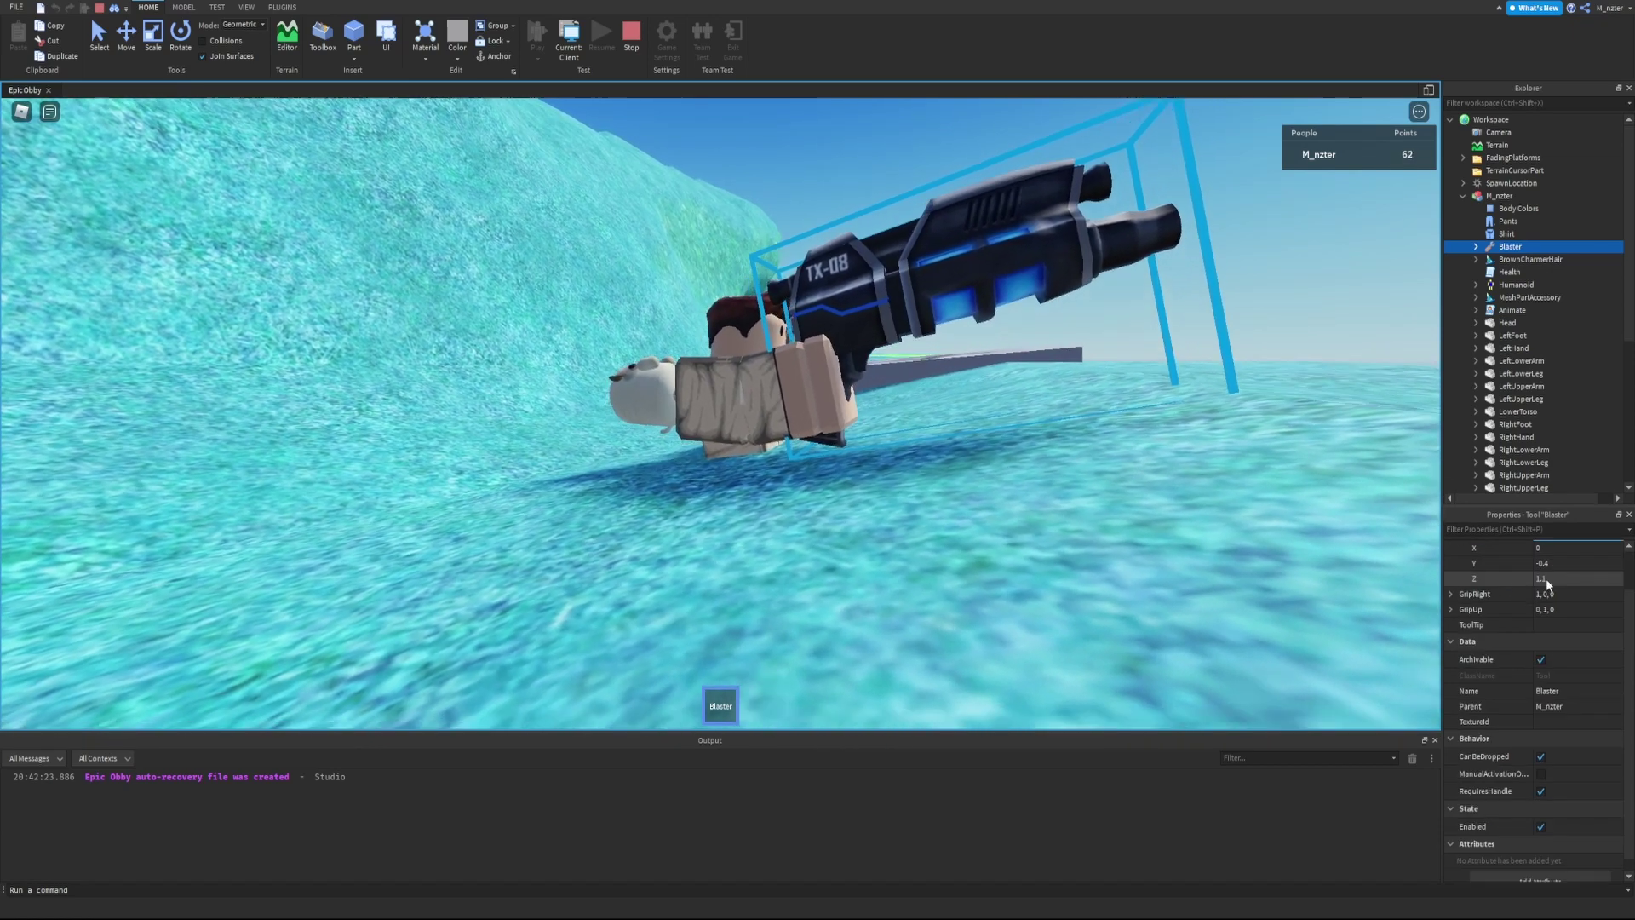
click(1571, 611)
text(-0.5)
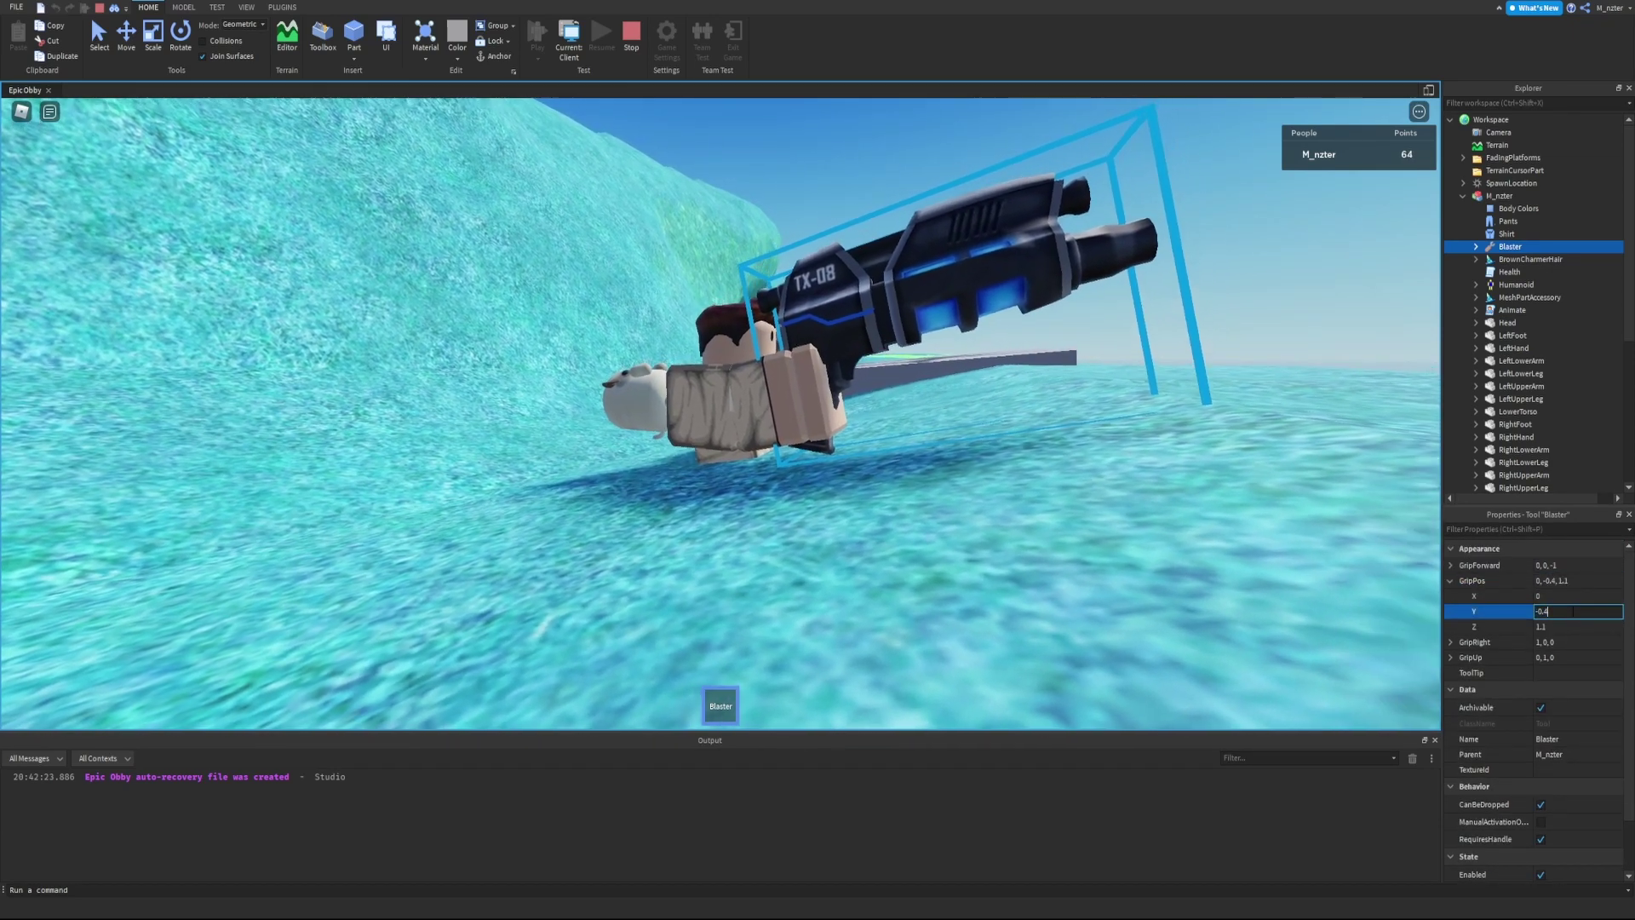
key(Return)
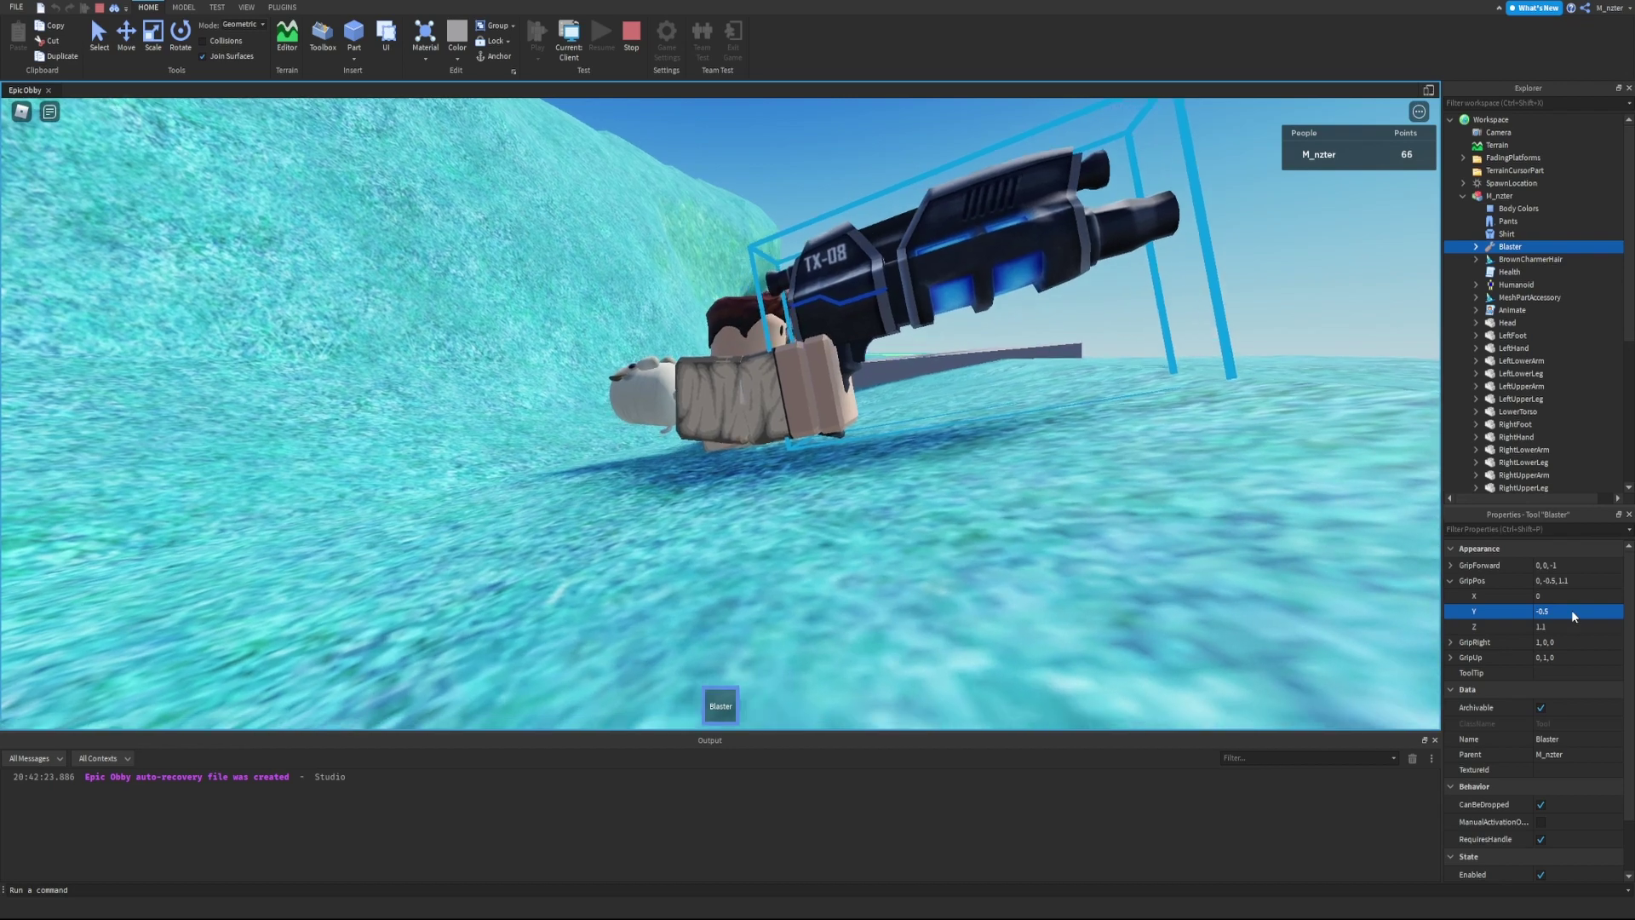
click(1571, 609)
text(-0.75)
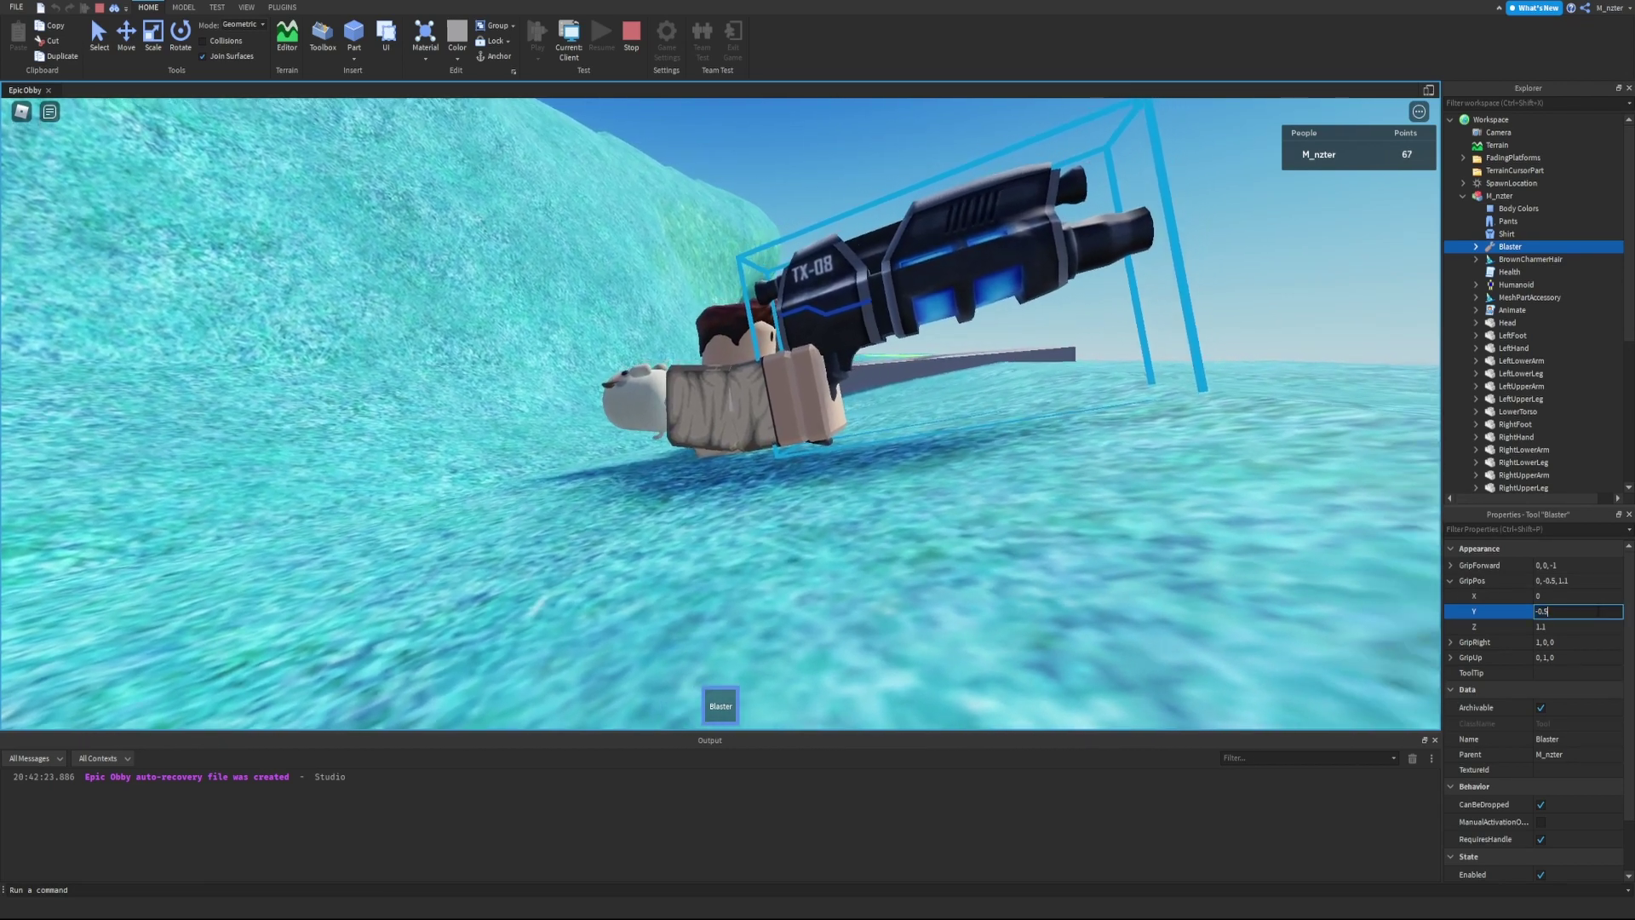
key(Return)
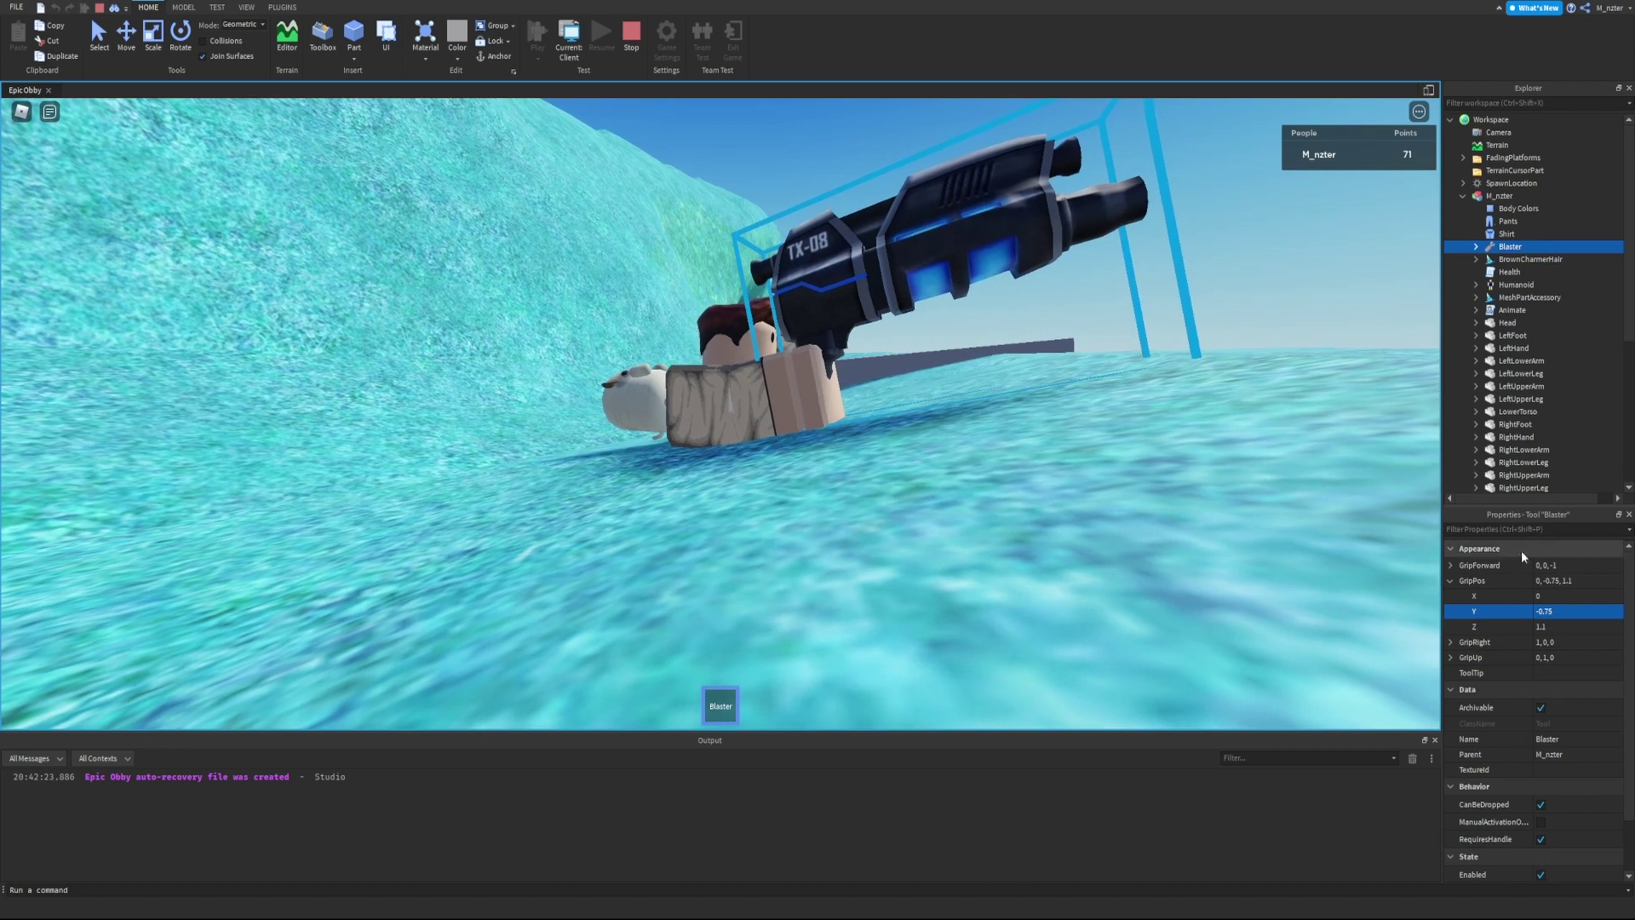
- Set the equipped Blaster's GripPos Y to -0.7
click(1598, 611)
text(-0.7)
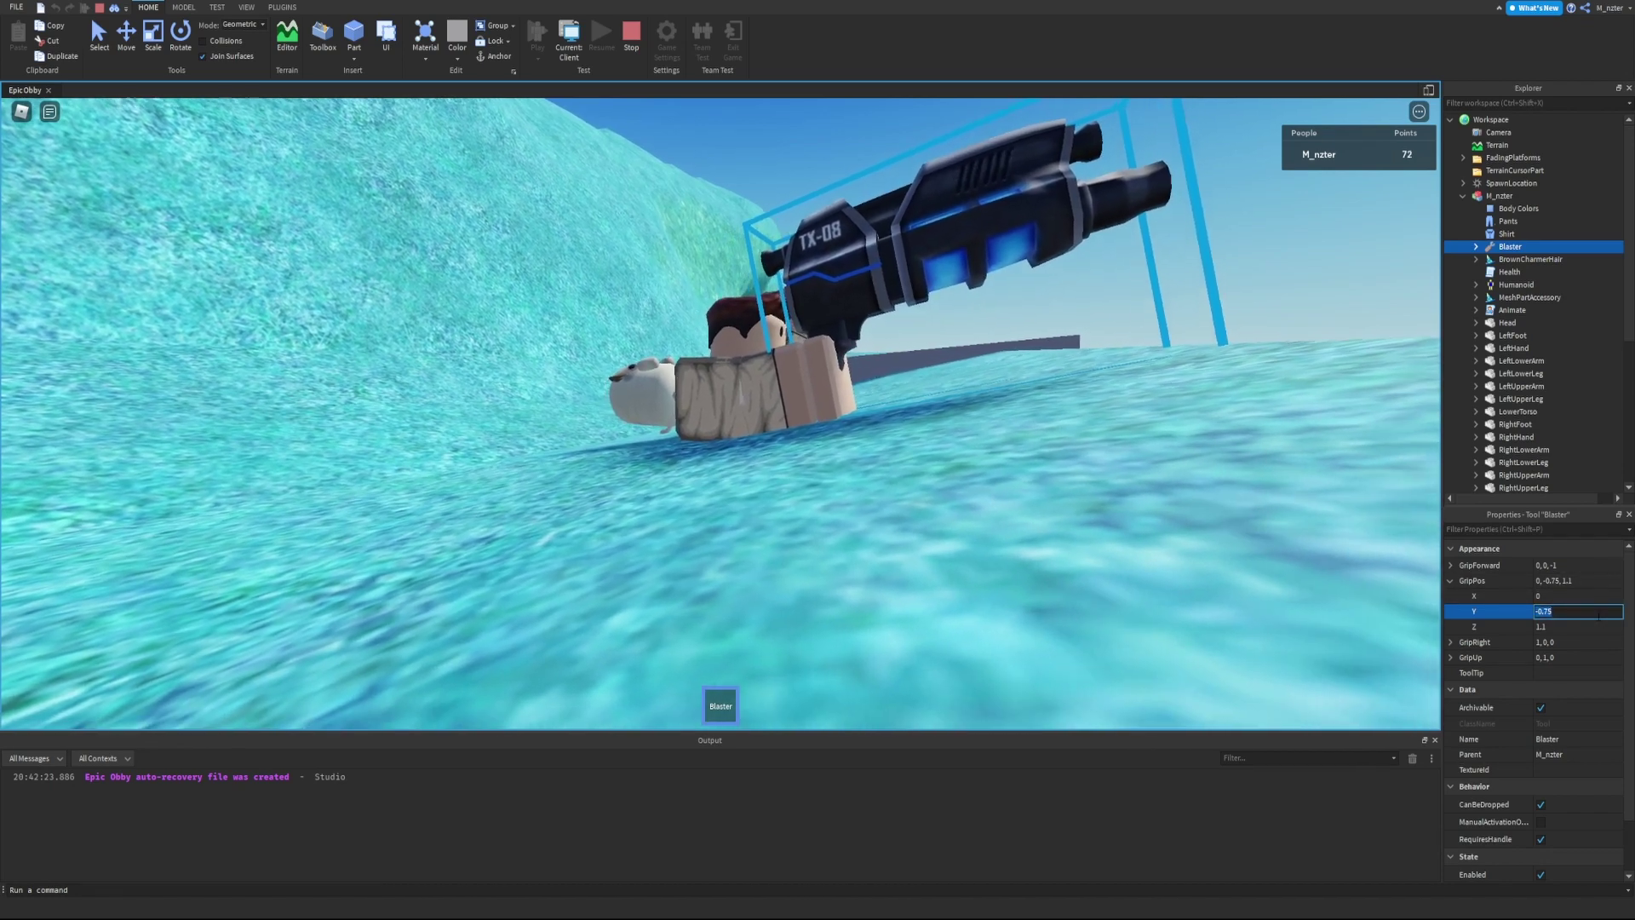
key(Return)
- Try GripPos Z values of 1.5 and 1 on the equipped Blaster
click(1580, 626)
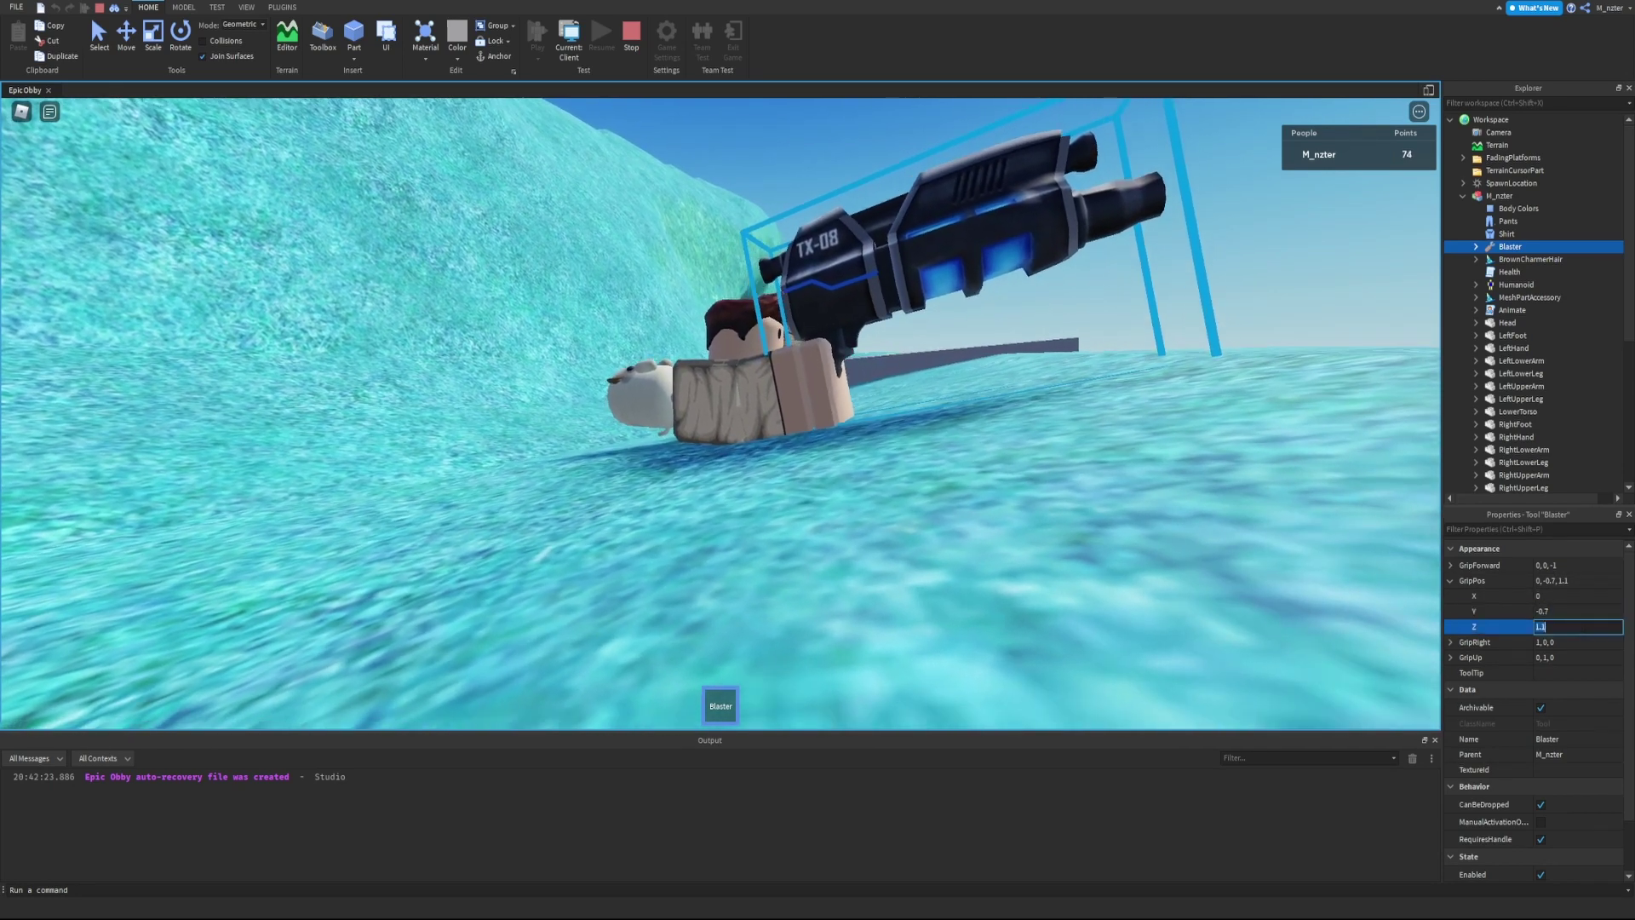
text(1.5)
key(Return)
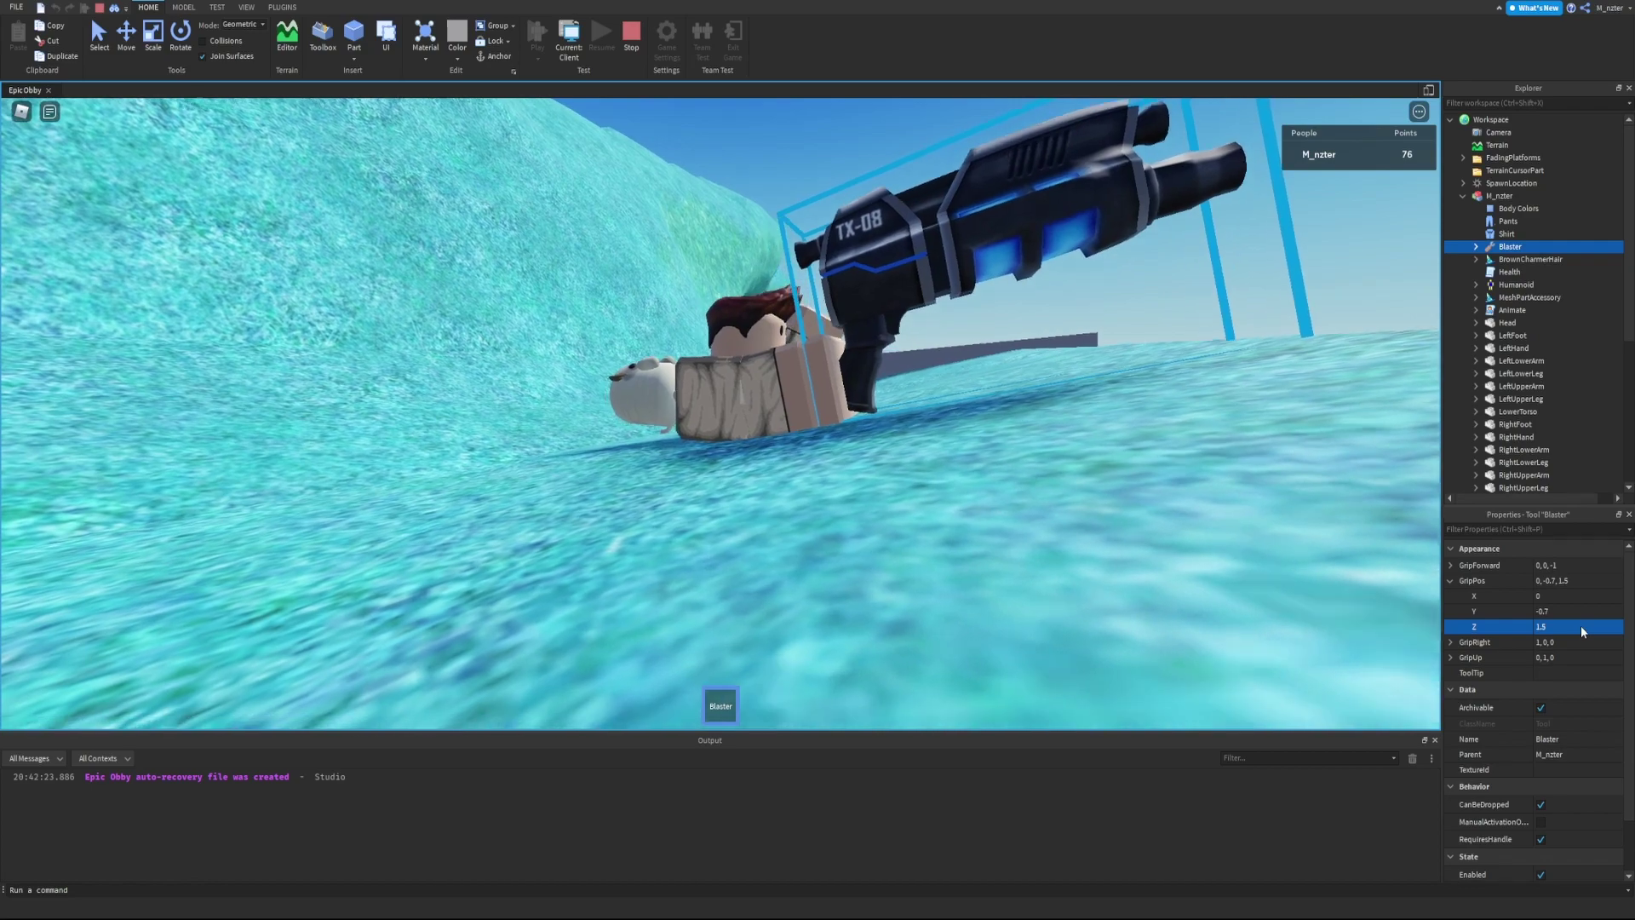
click(1580, 626)
key(BackSpace)
key(BackSpace)
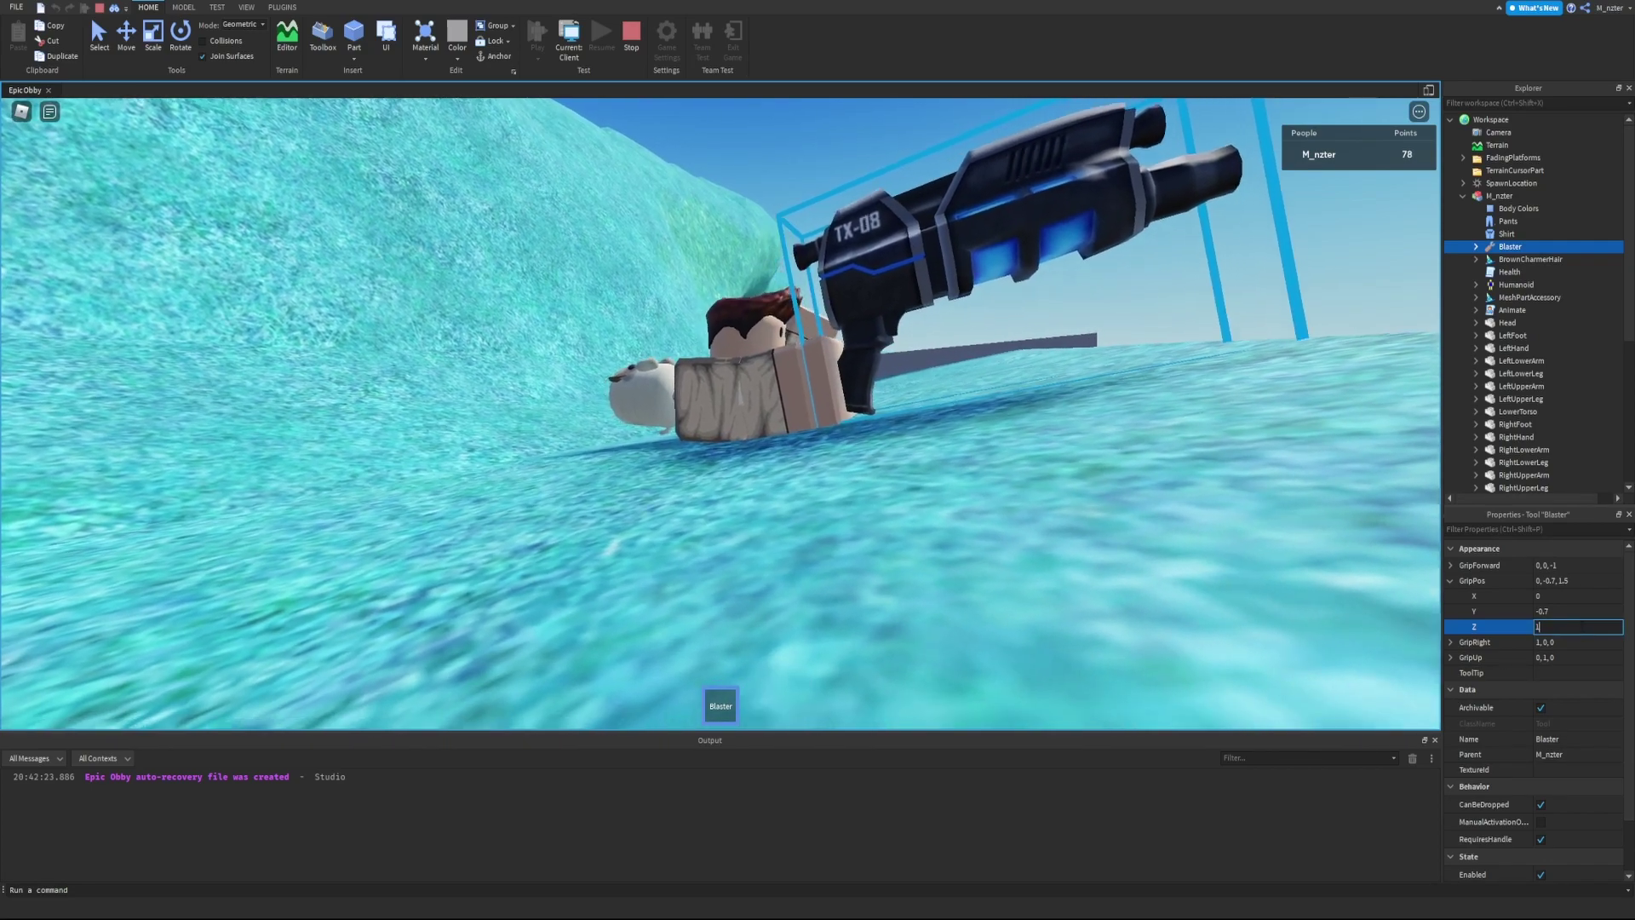
key(Return)
- Set the equipped Blaster's GripPos Z to 1.05
click(1580, 626)
text(.05)
key(Return)
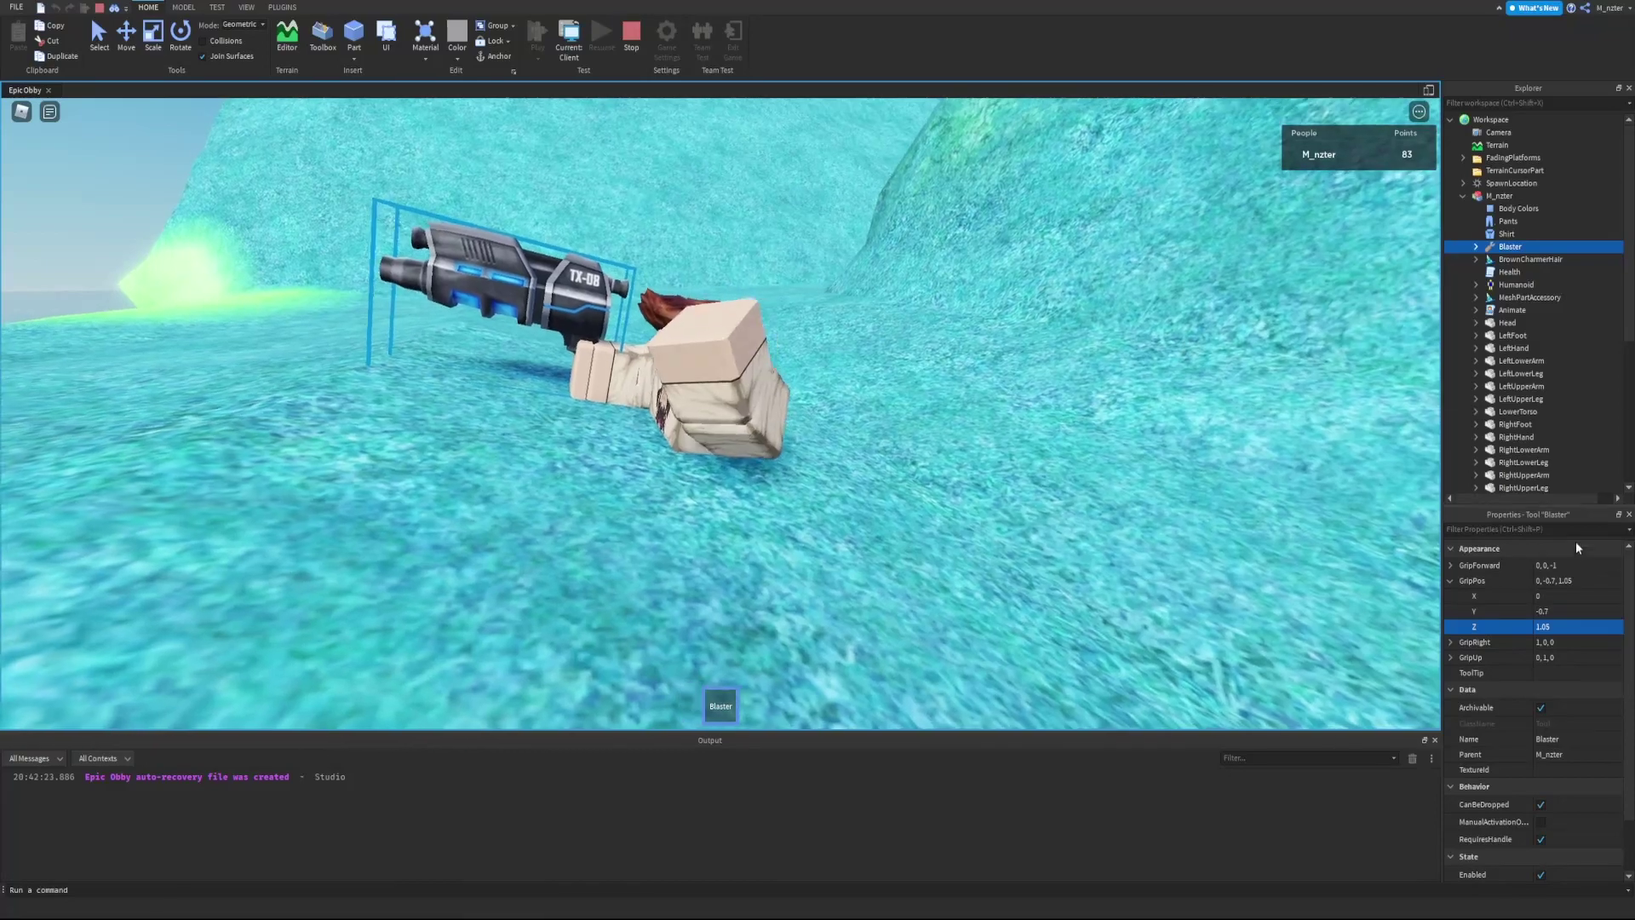
- Set GripPos of the Blaster in StarterPack to 0, -0.7, 1.05, matching the playtested grip
click(1570, 581)
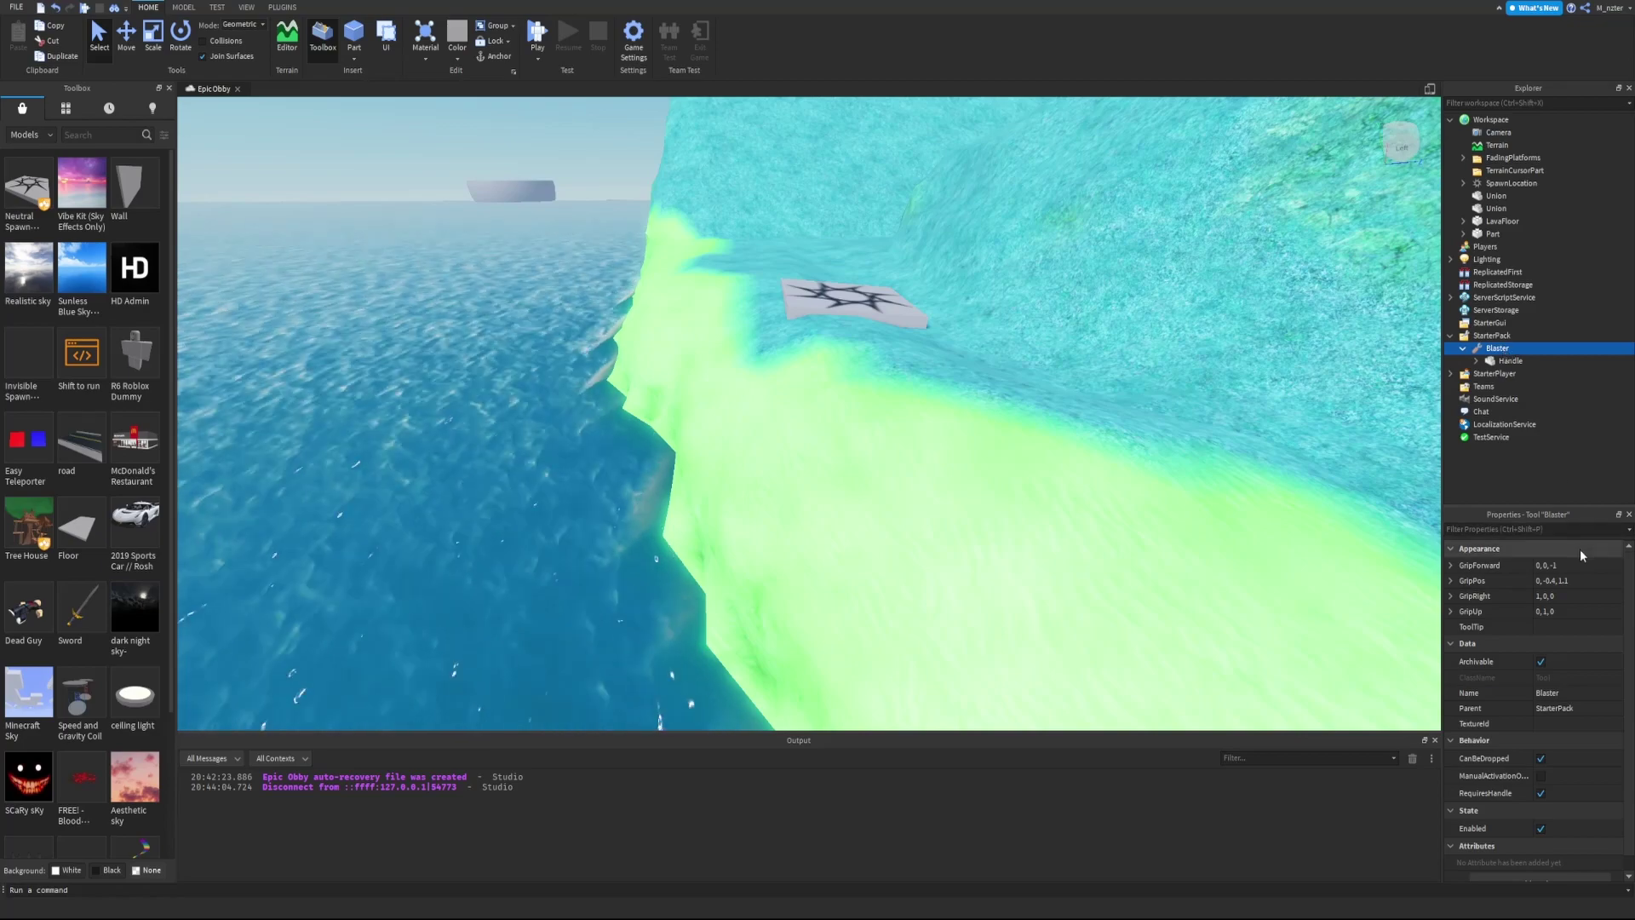
click(1576, 579)
text(0, -0.7, 1.05)
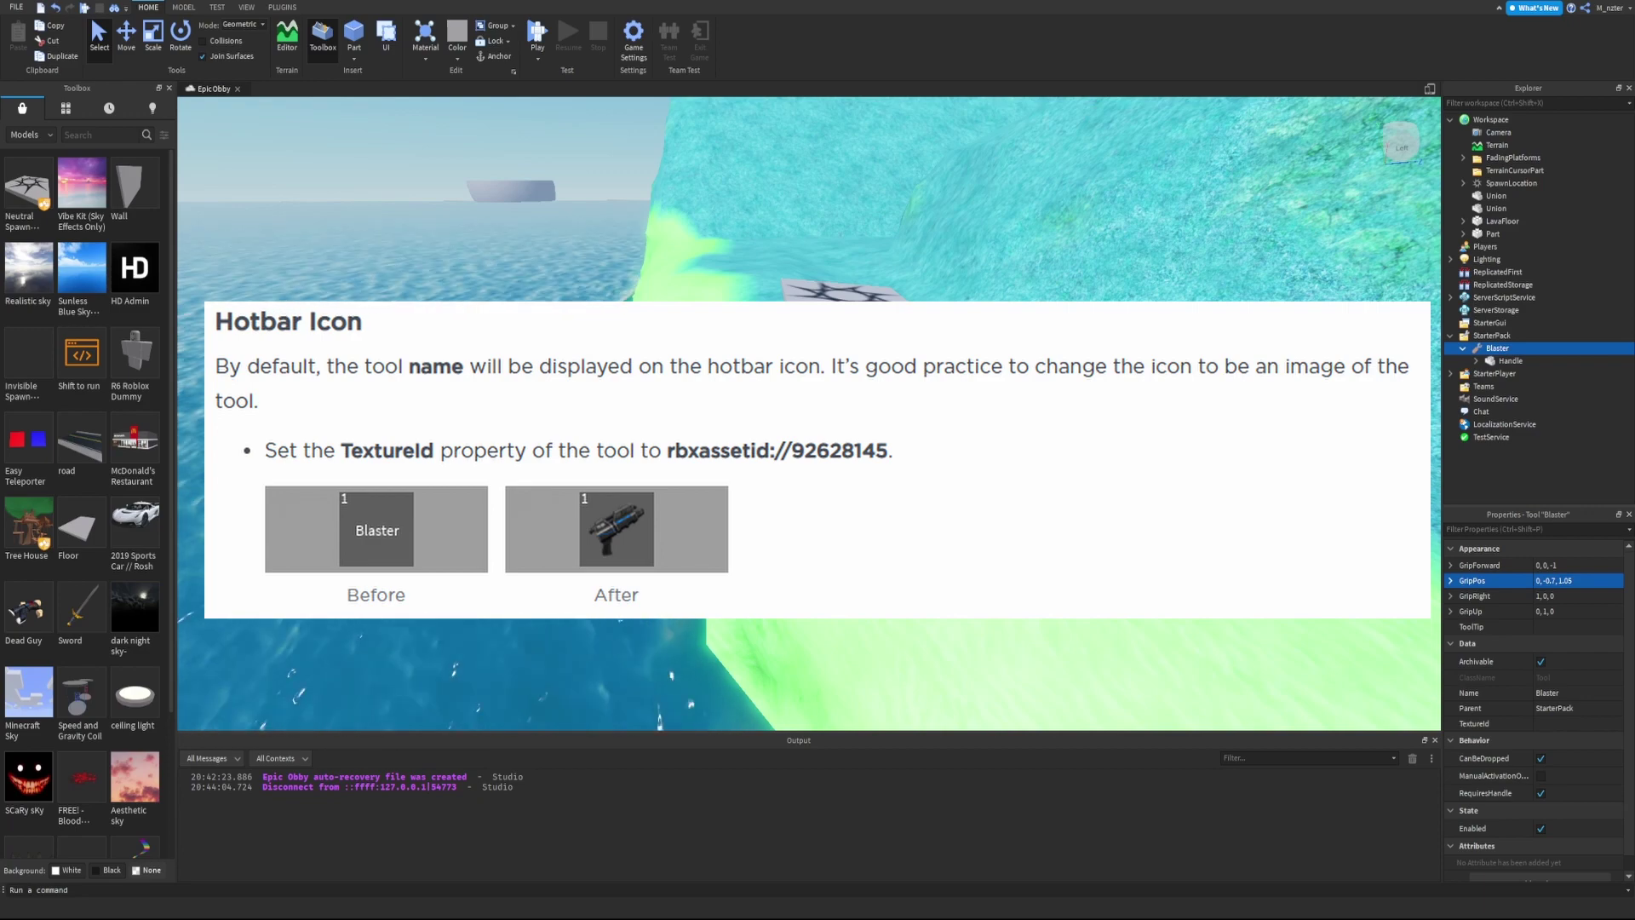
- Set the Blaster's TextureId to rbxassetid://92628145 and playtest to check the hotbar icon
text(tex)
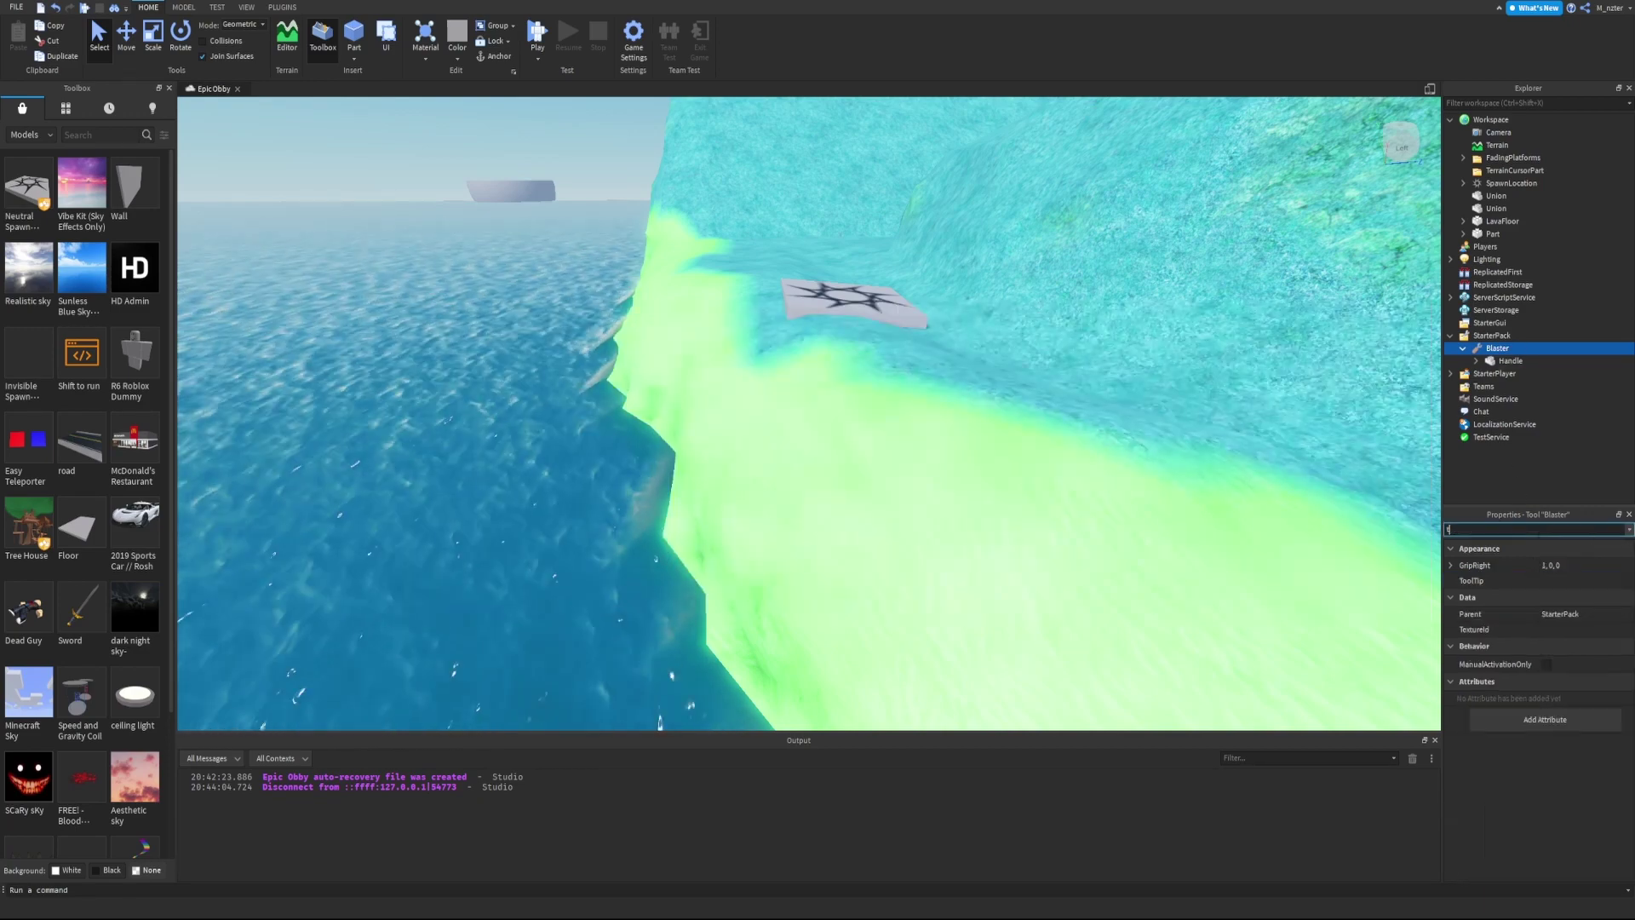
click(1569, 566)
text(rbxassetid://92628145)
key(Return)
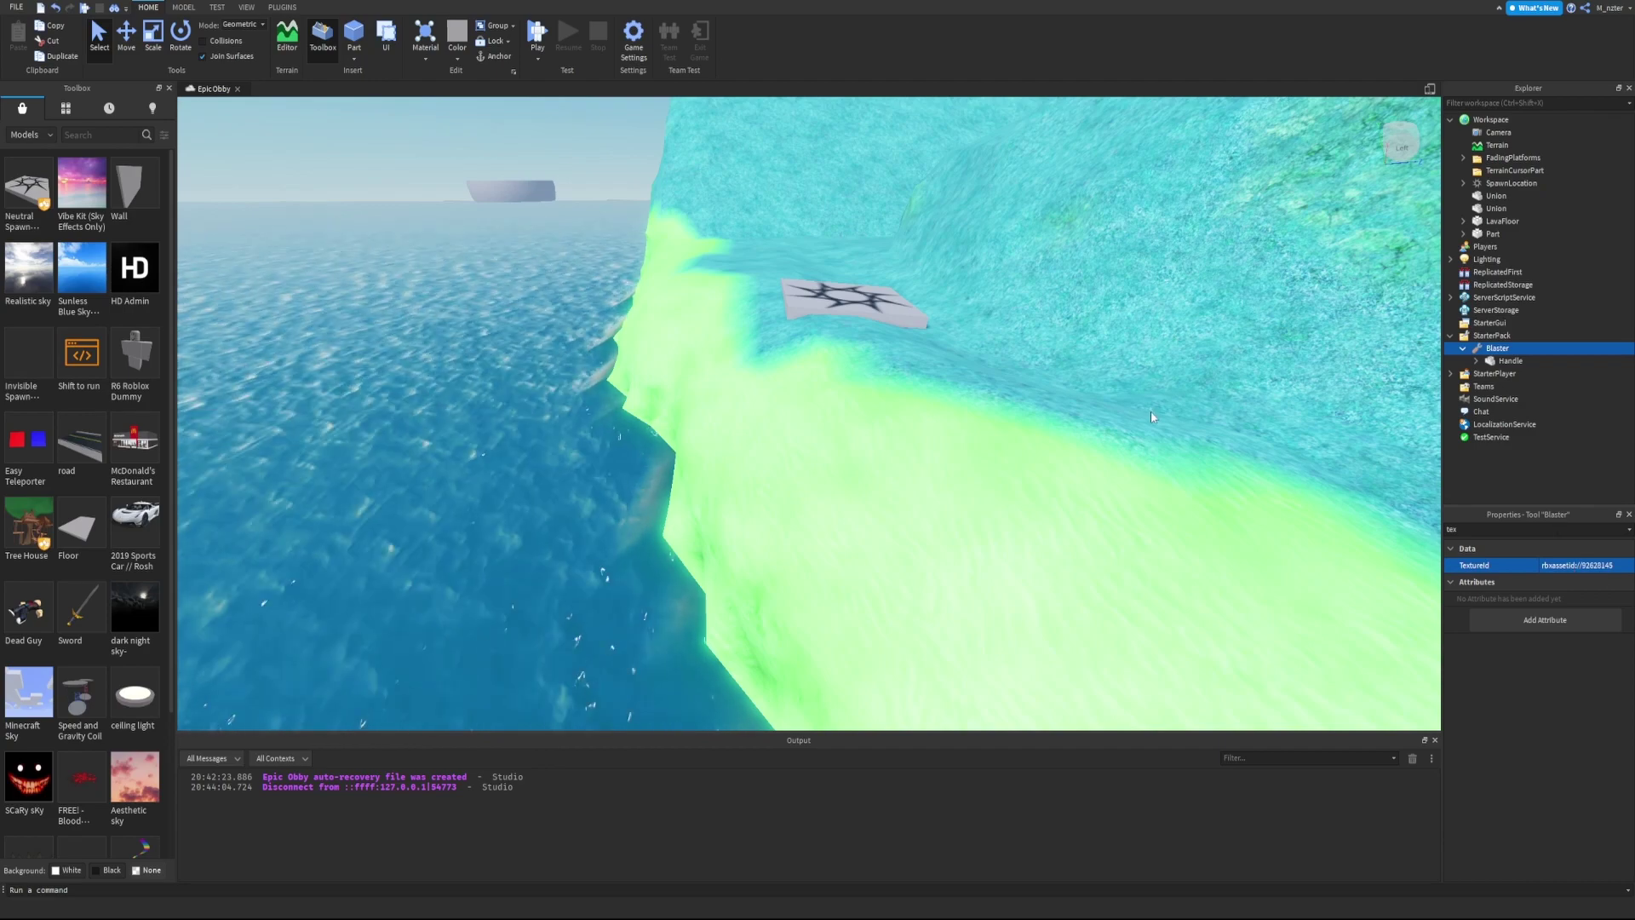
key(F5)
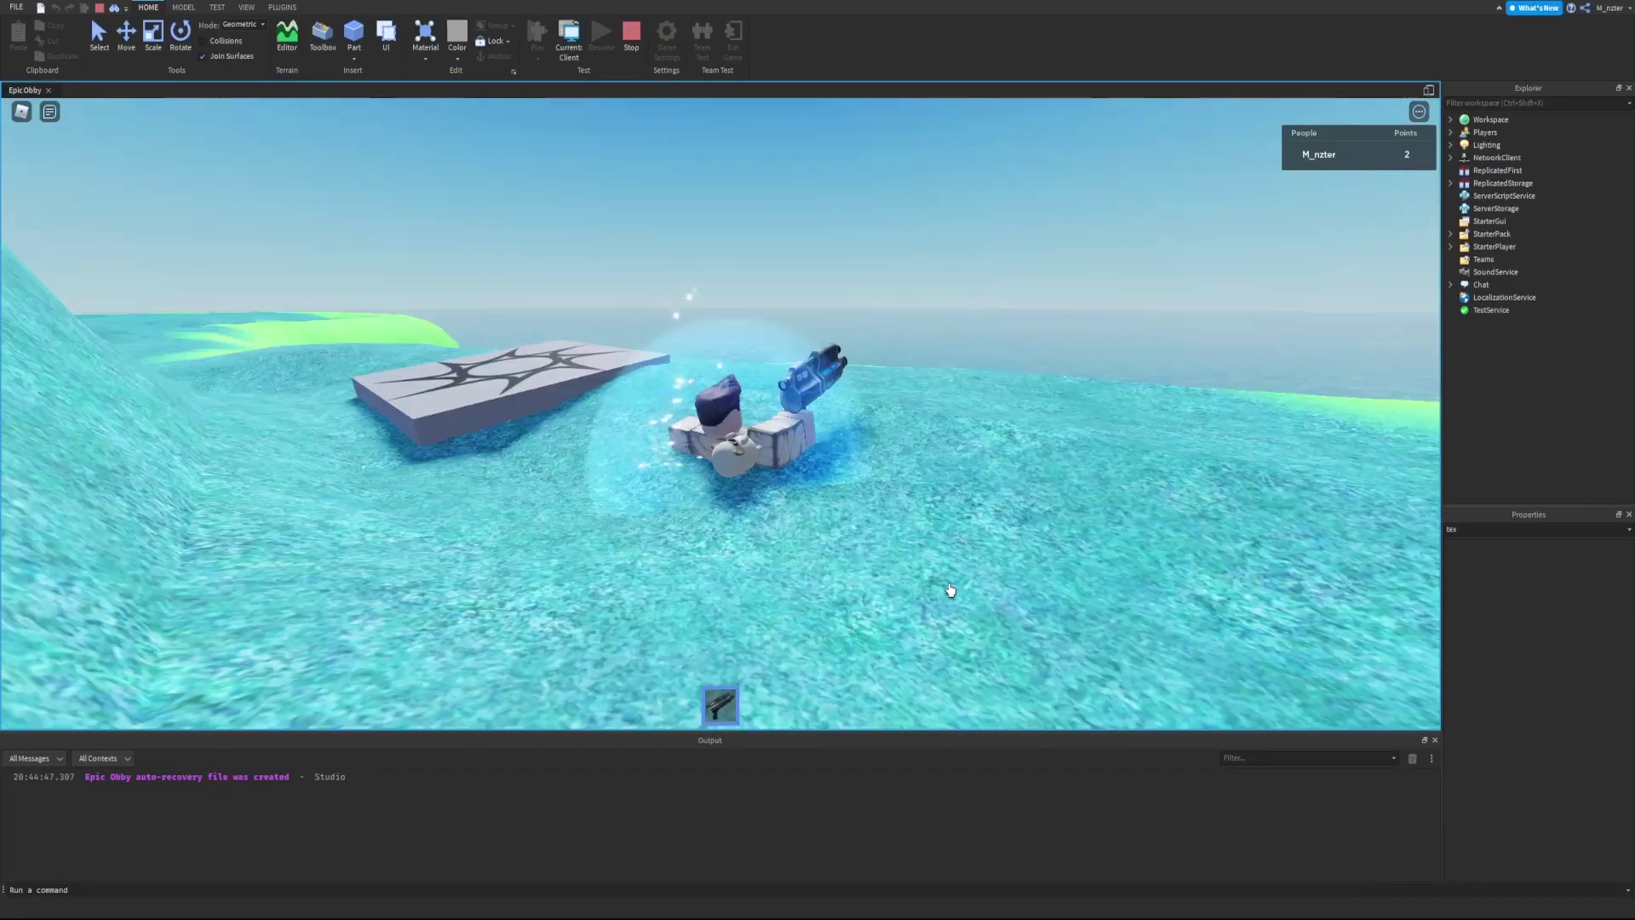
right_drag(791, 645, 795, 673)
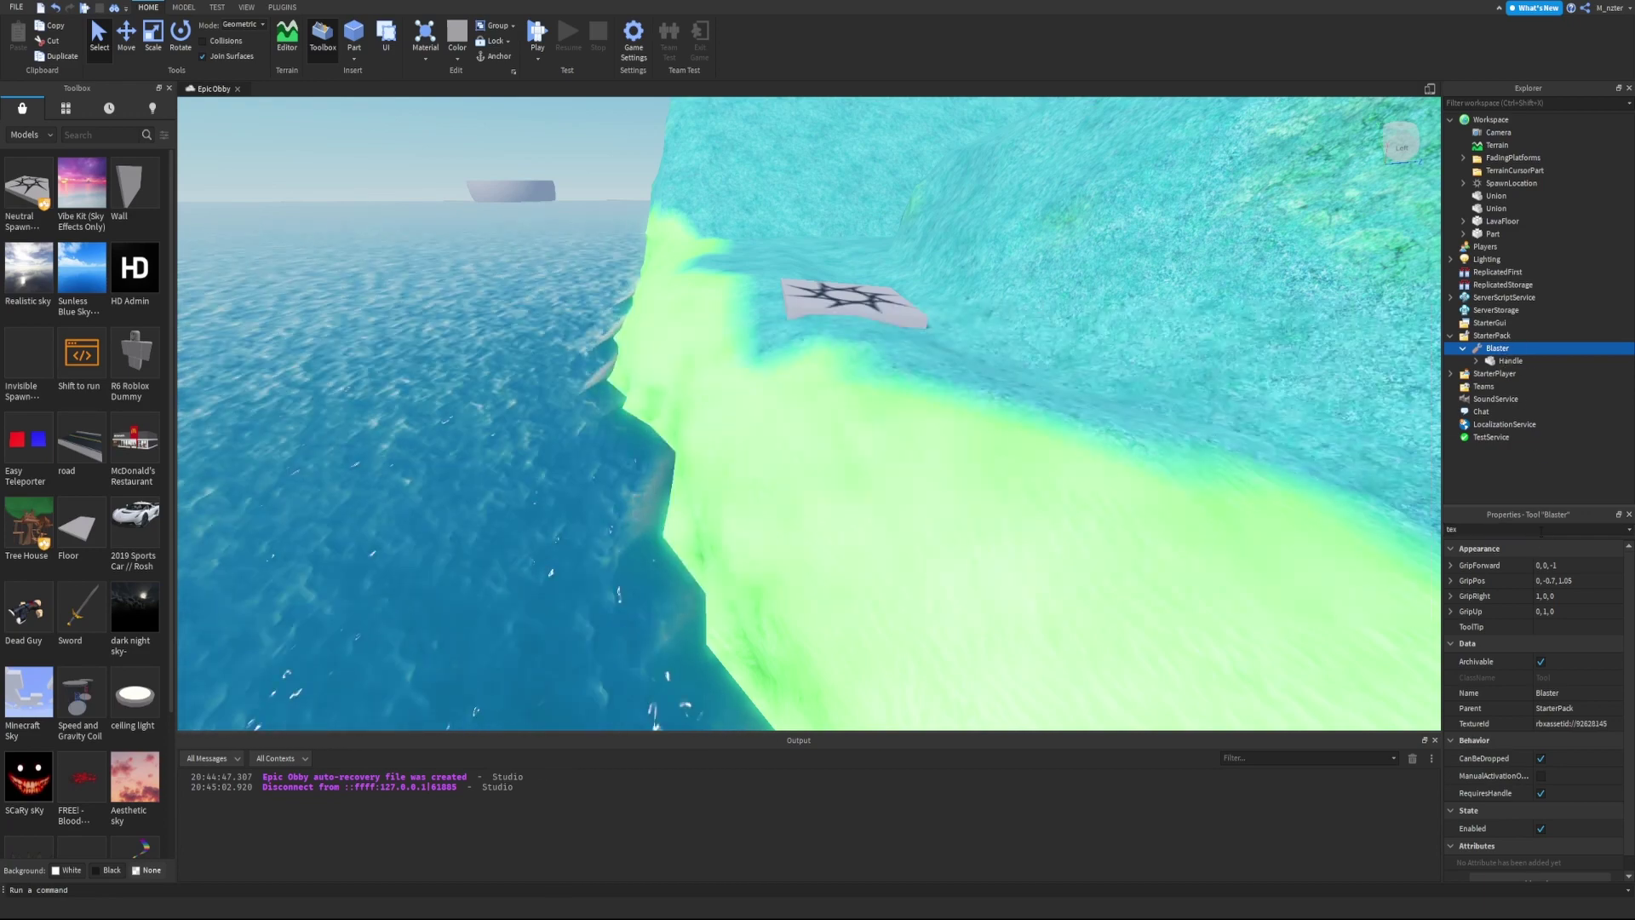
- Set the ToolTip of the Blaster in StarterPack to "Blaster"
double_click(1543, 529)
text(to)
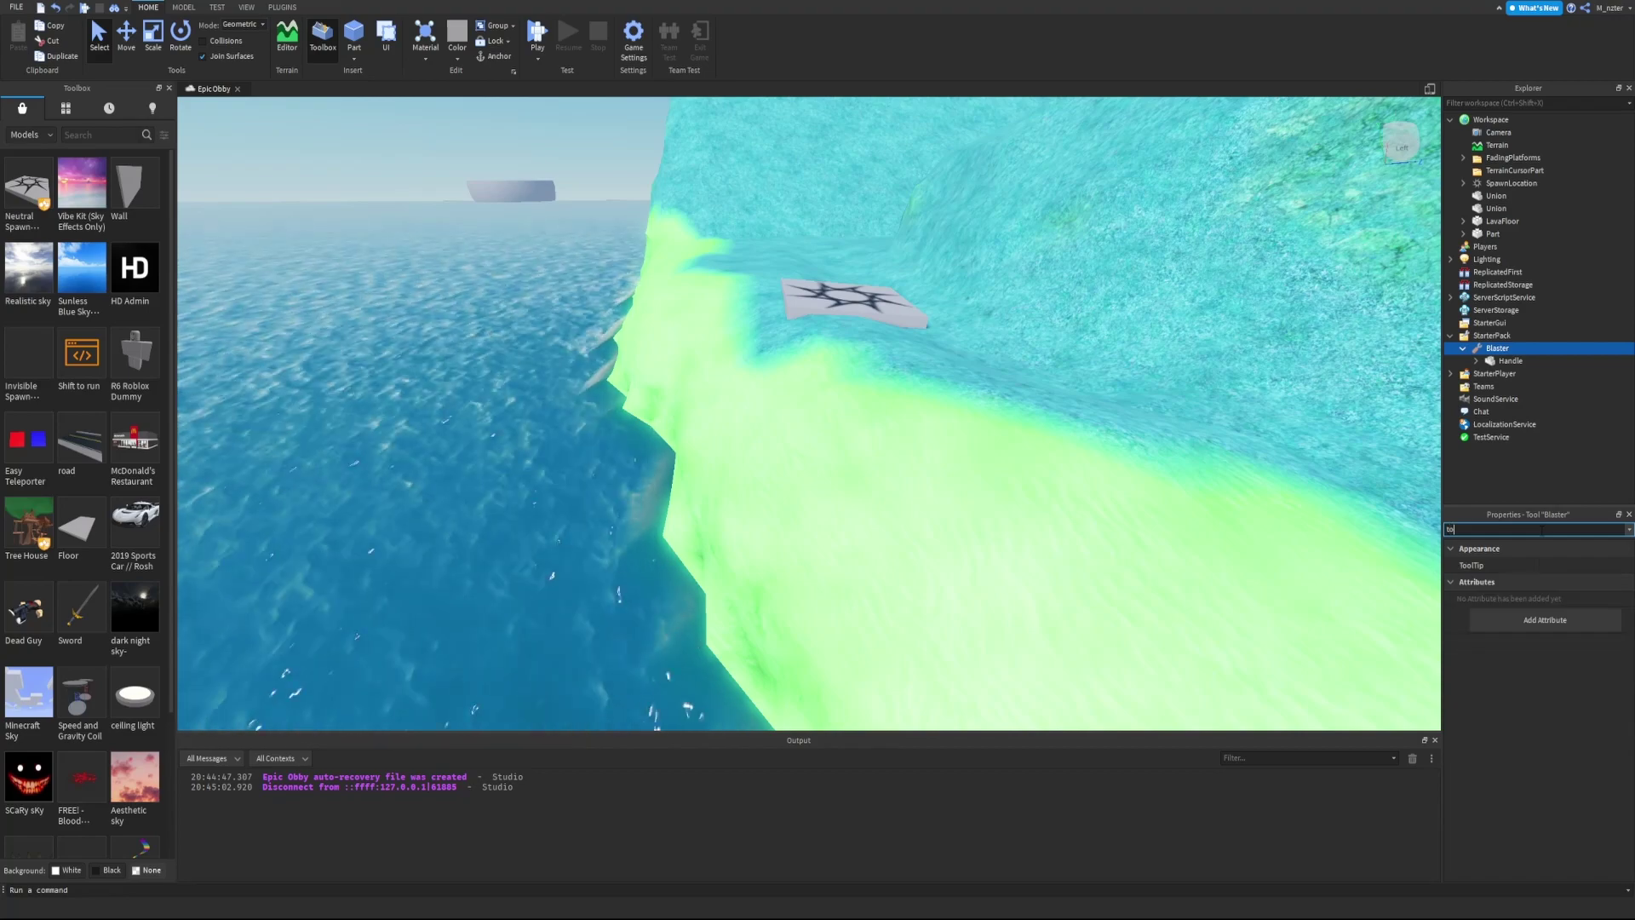
click(1571, 565)
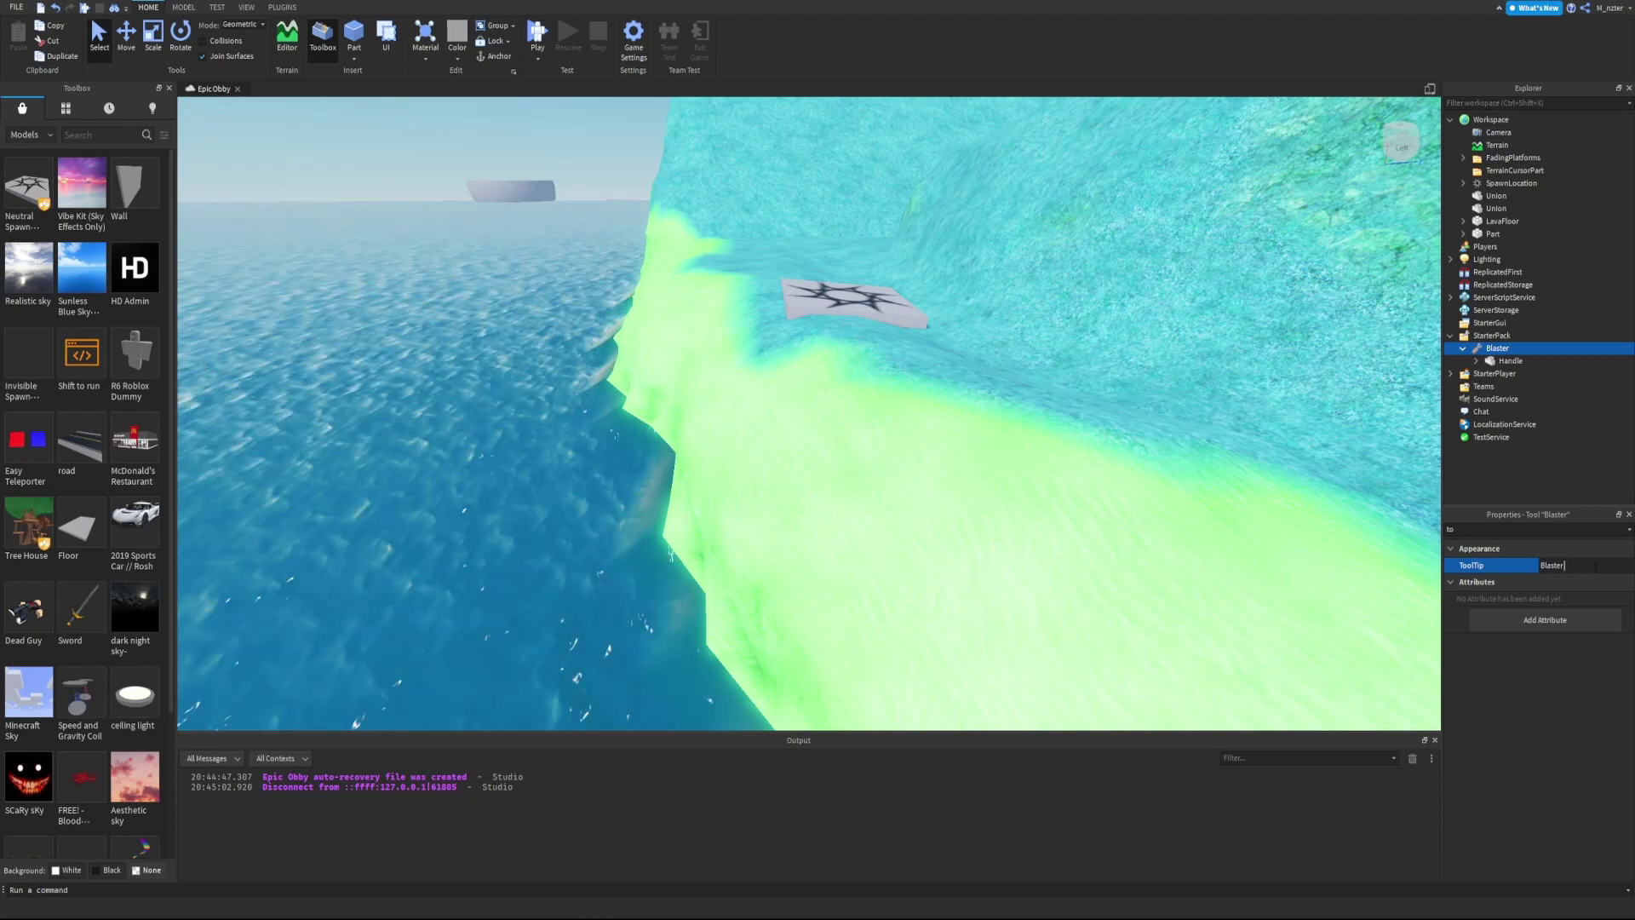
key(Return)
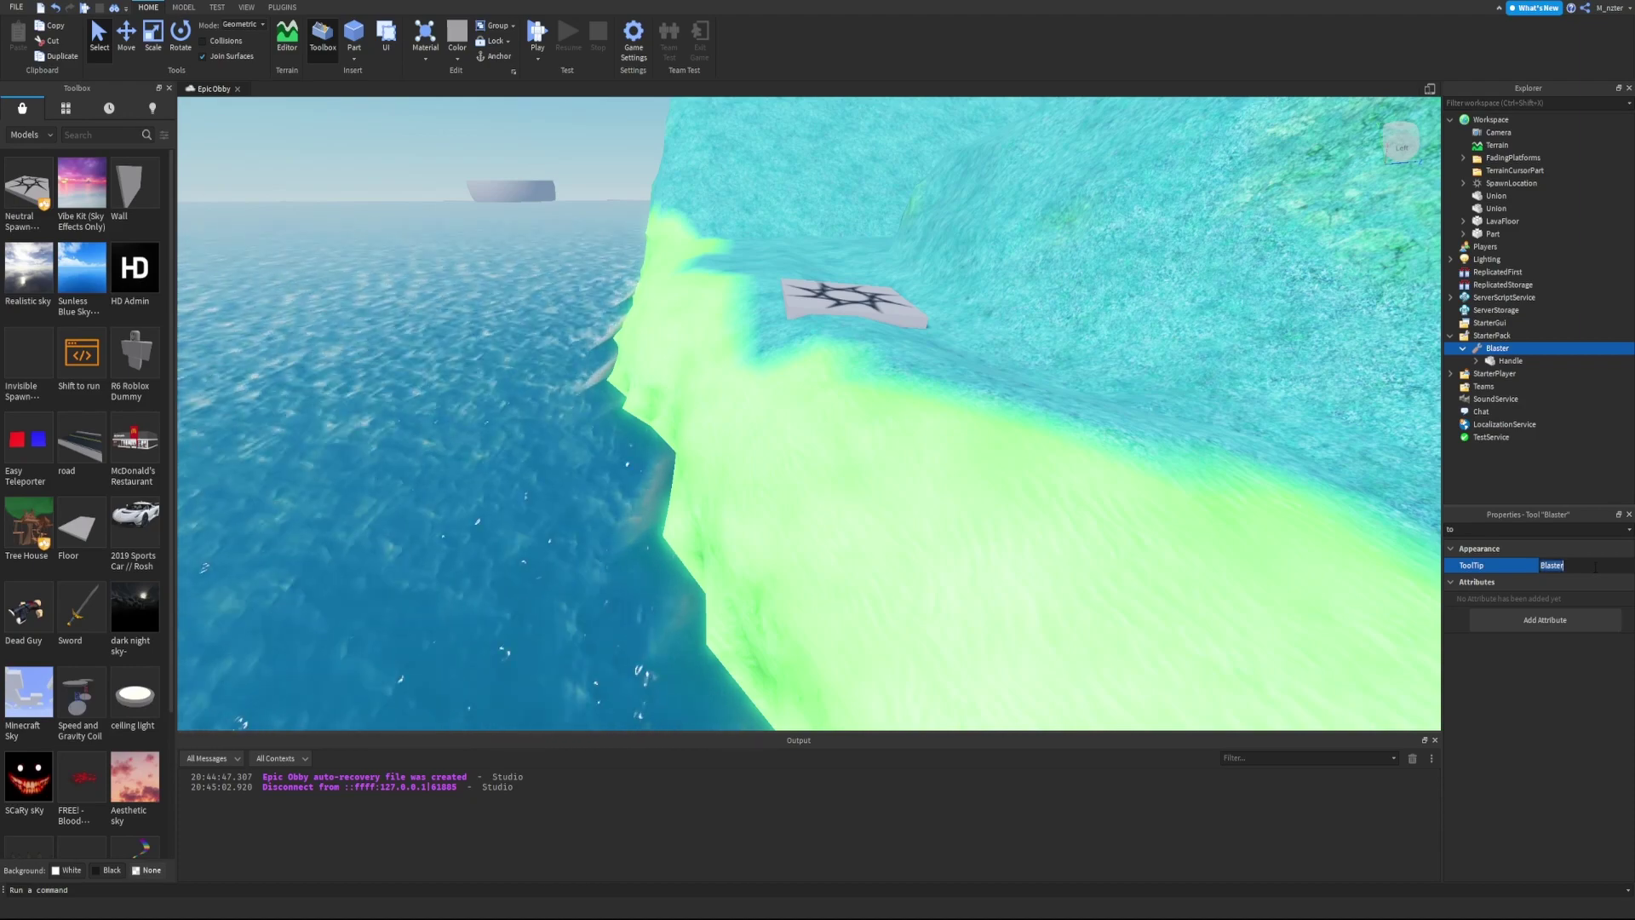
text(Gun which shoots)
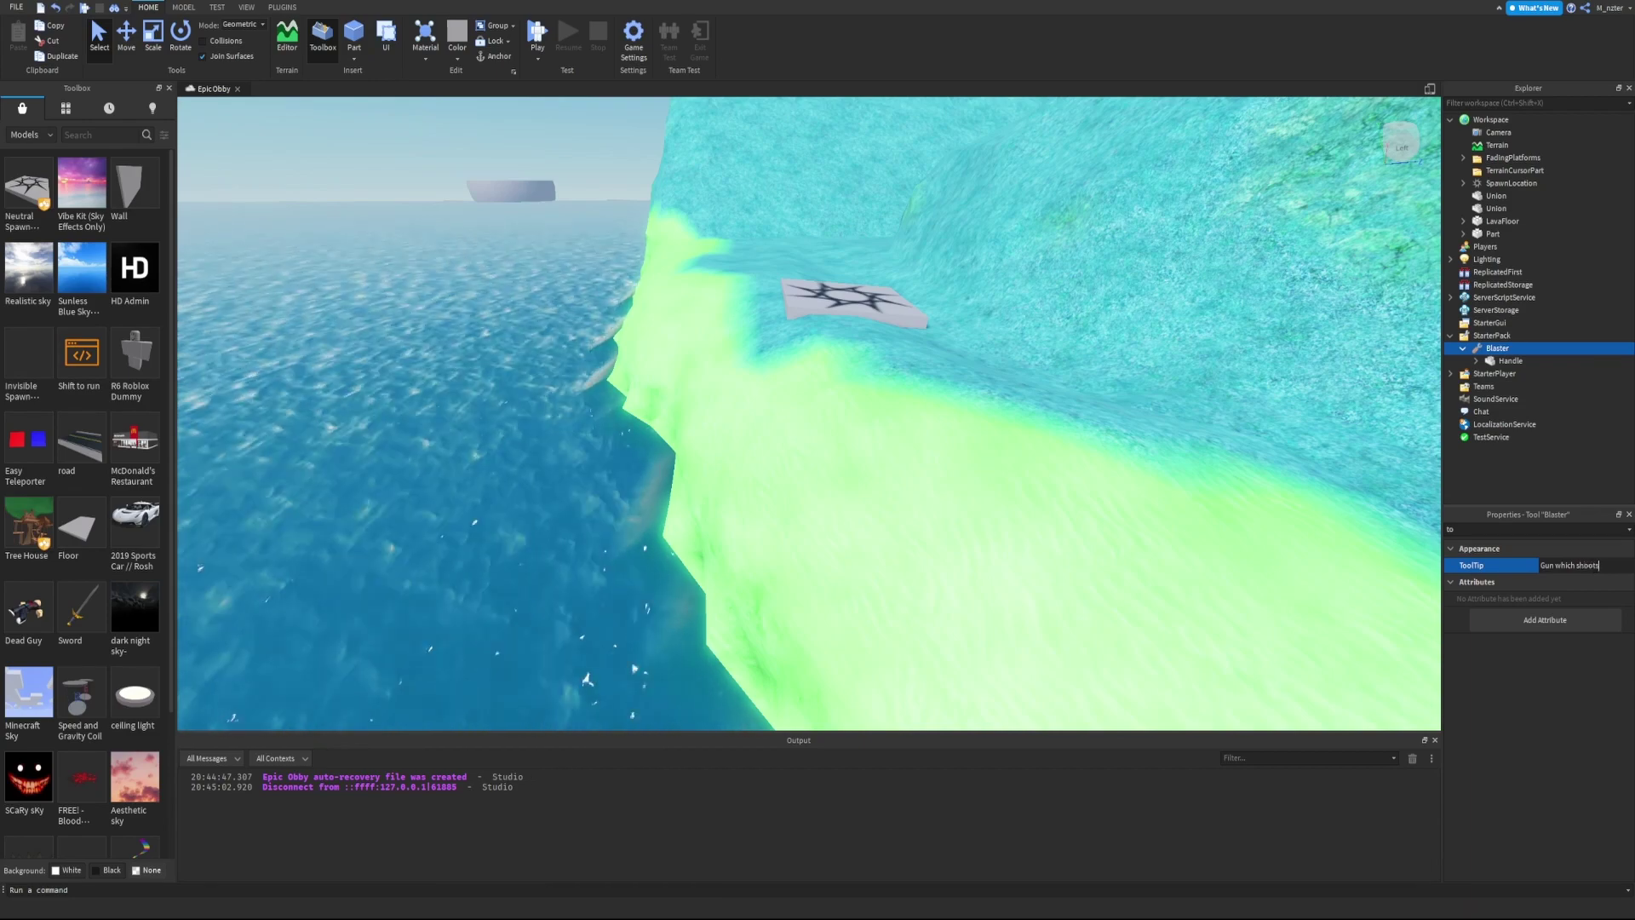
key(ctrl+a)
key(BackSpace)
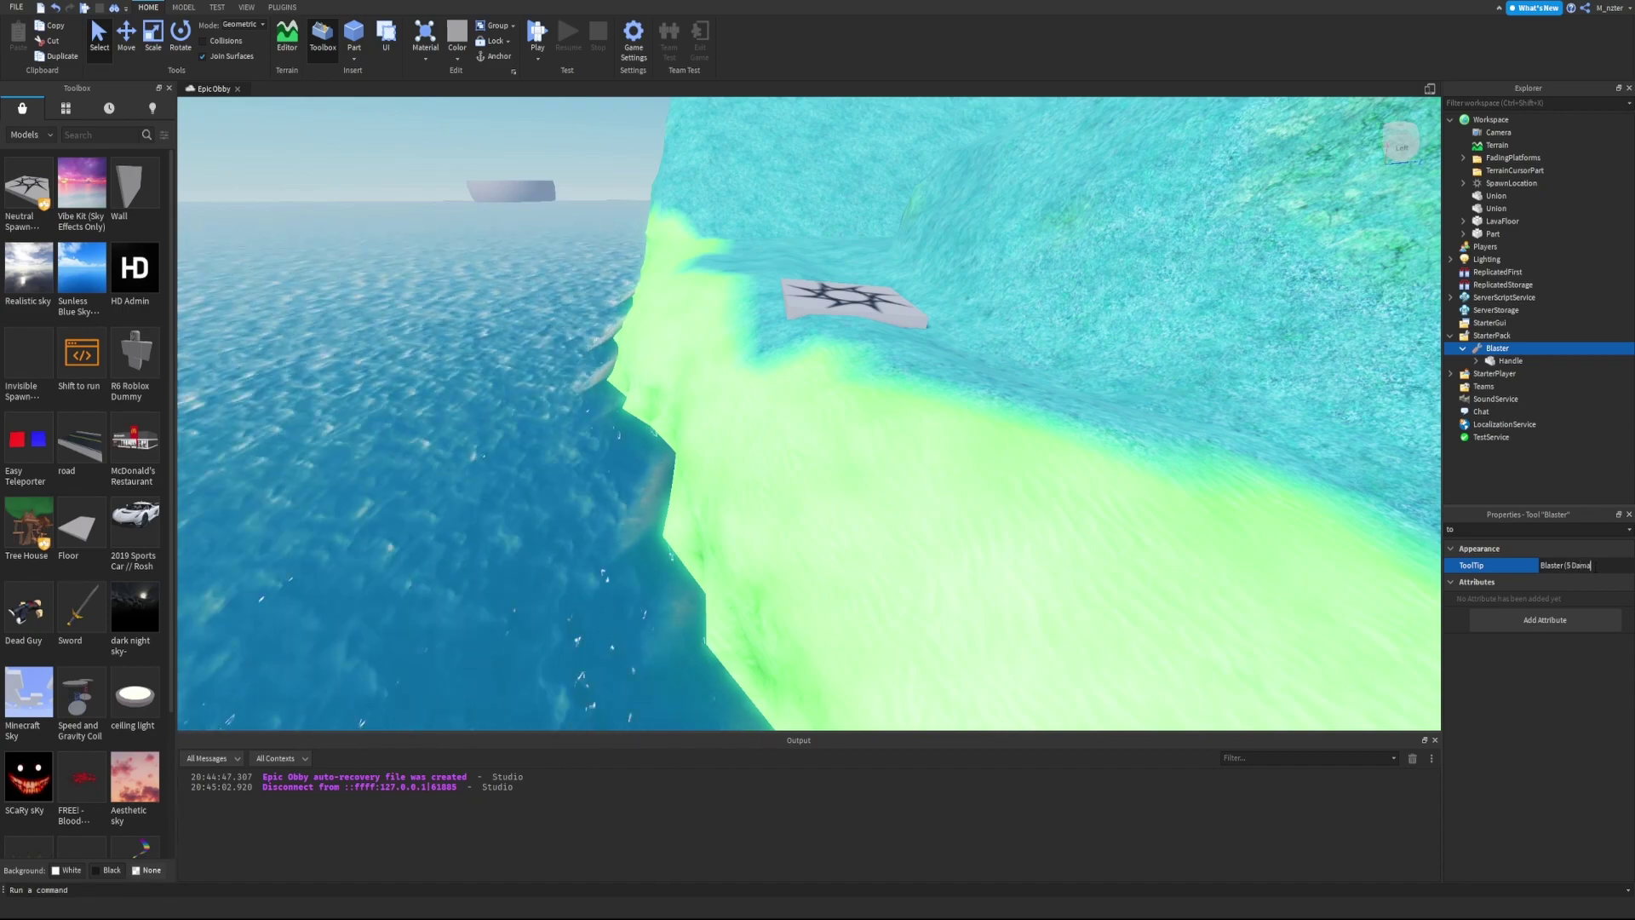
- Set the Blaster's ToolTip to "Blaster (5 Damage)" and playtest to check it on the hotbar
text())
key(F5)
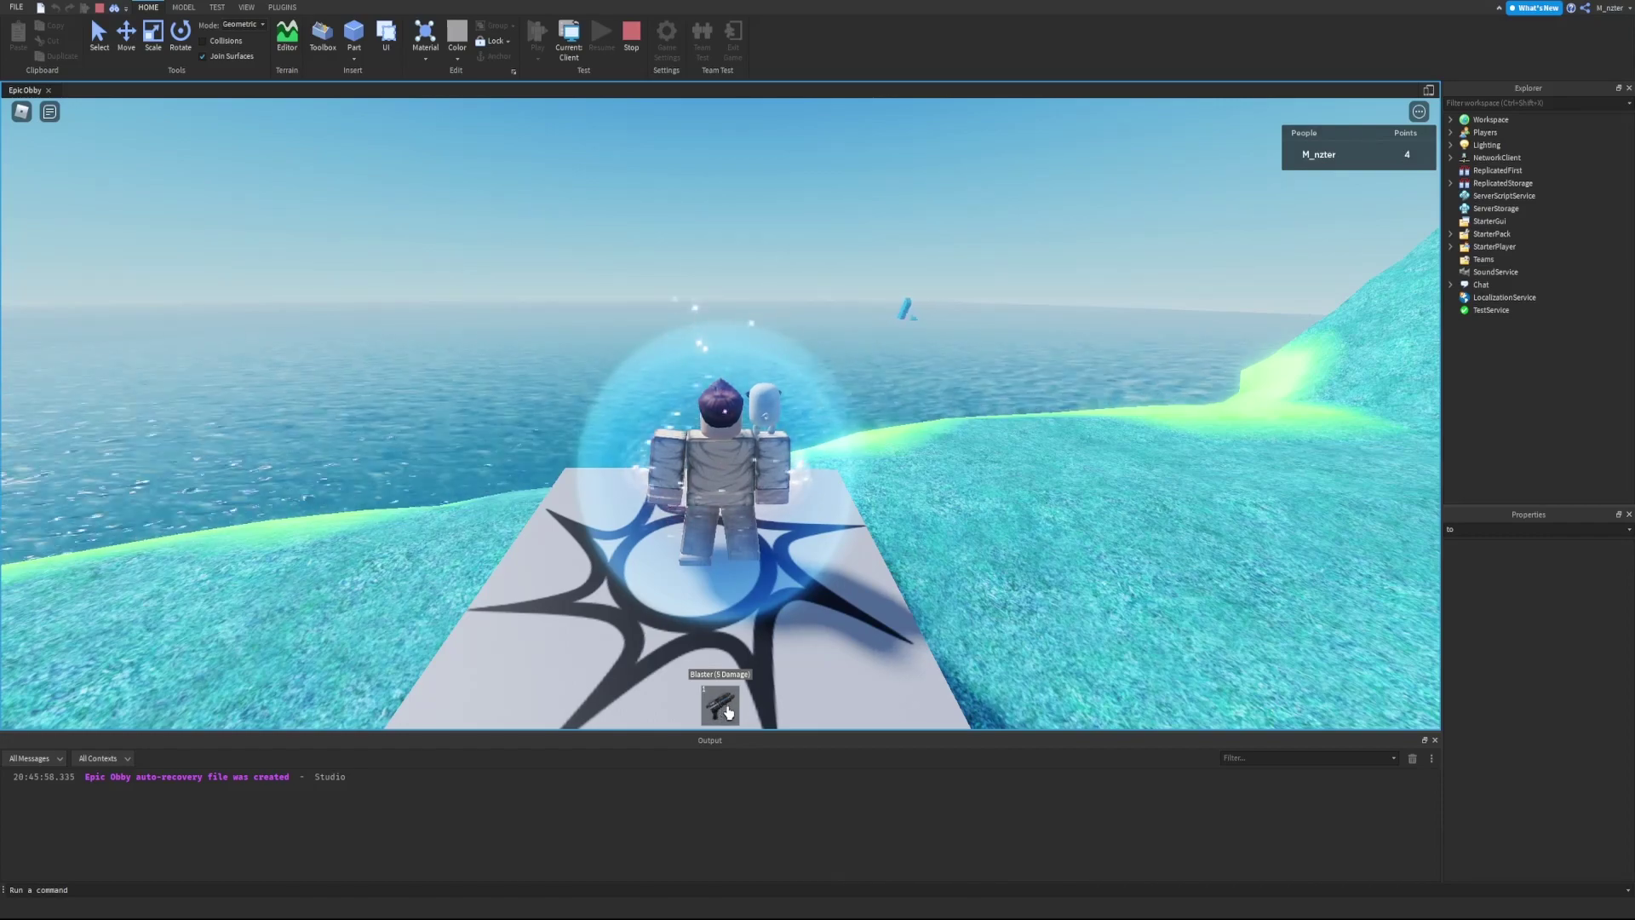
right_drag(828, 568, 828, 568)
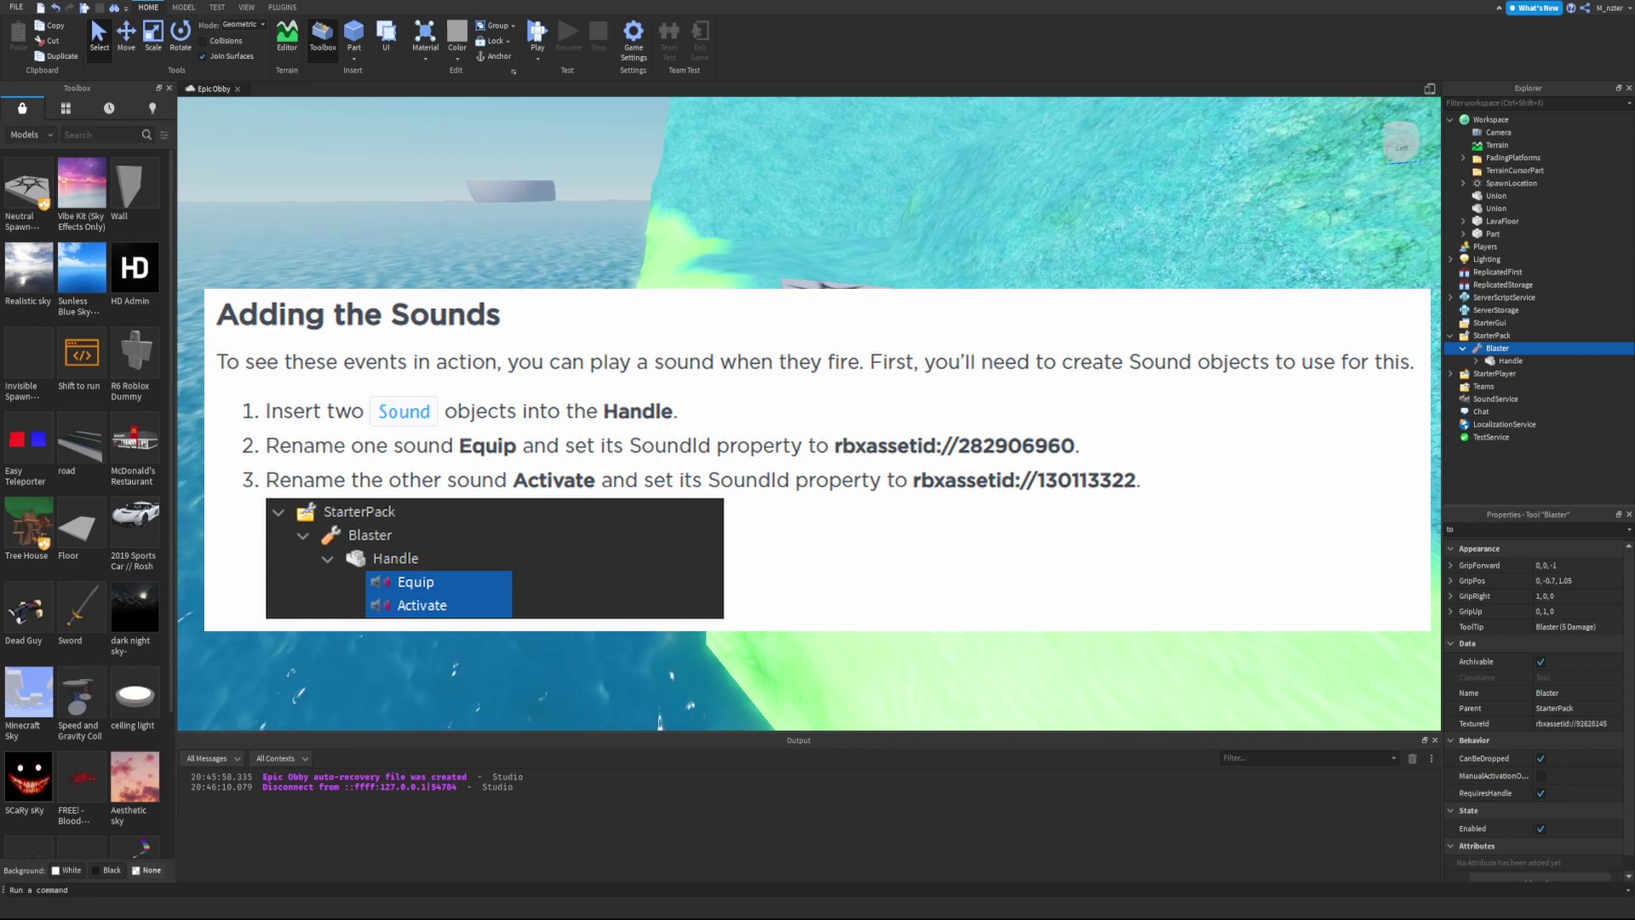
- Insert a Sound object into the Blaster's Handle and rename it Equip
click(1524, 361)
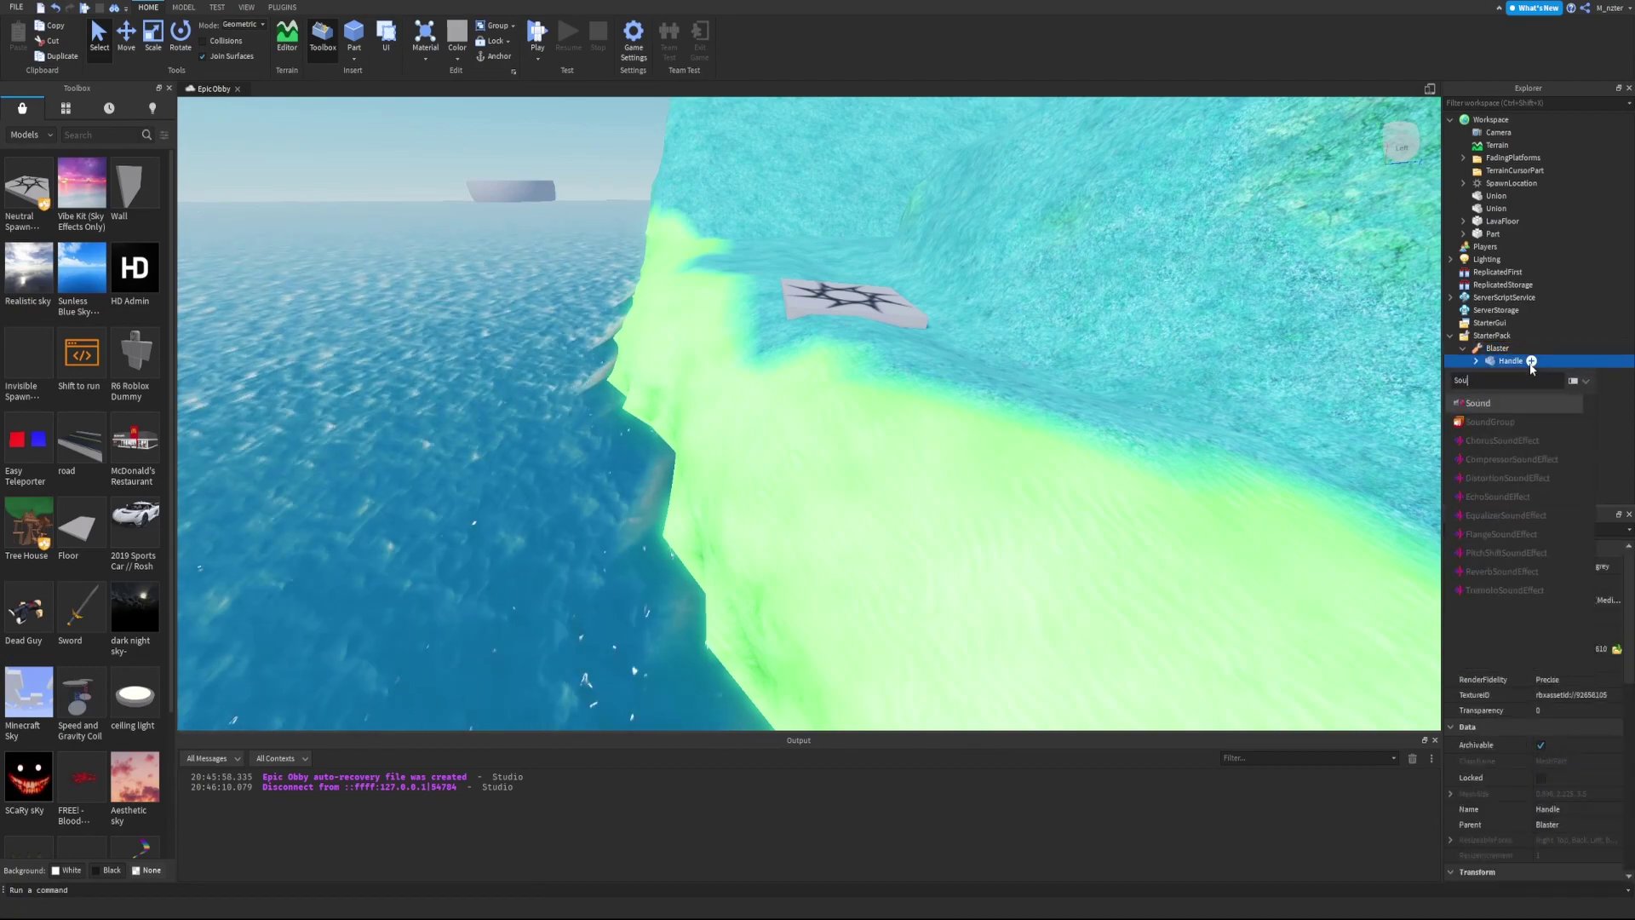
double_click(1530, 365)
double_click(1529, 373)
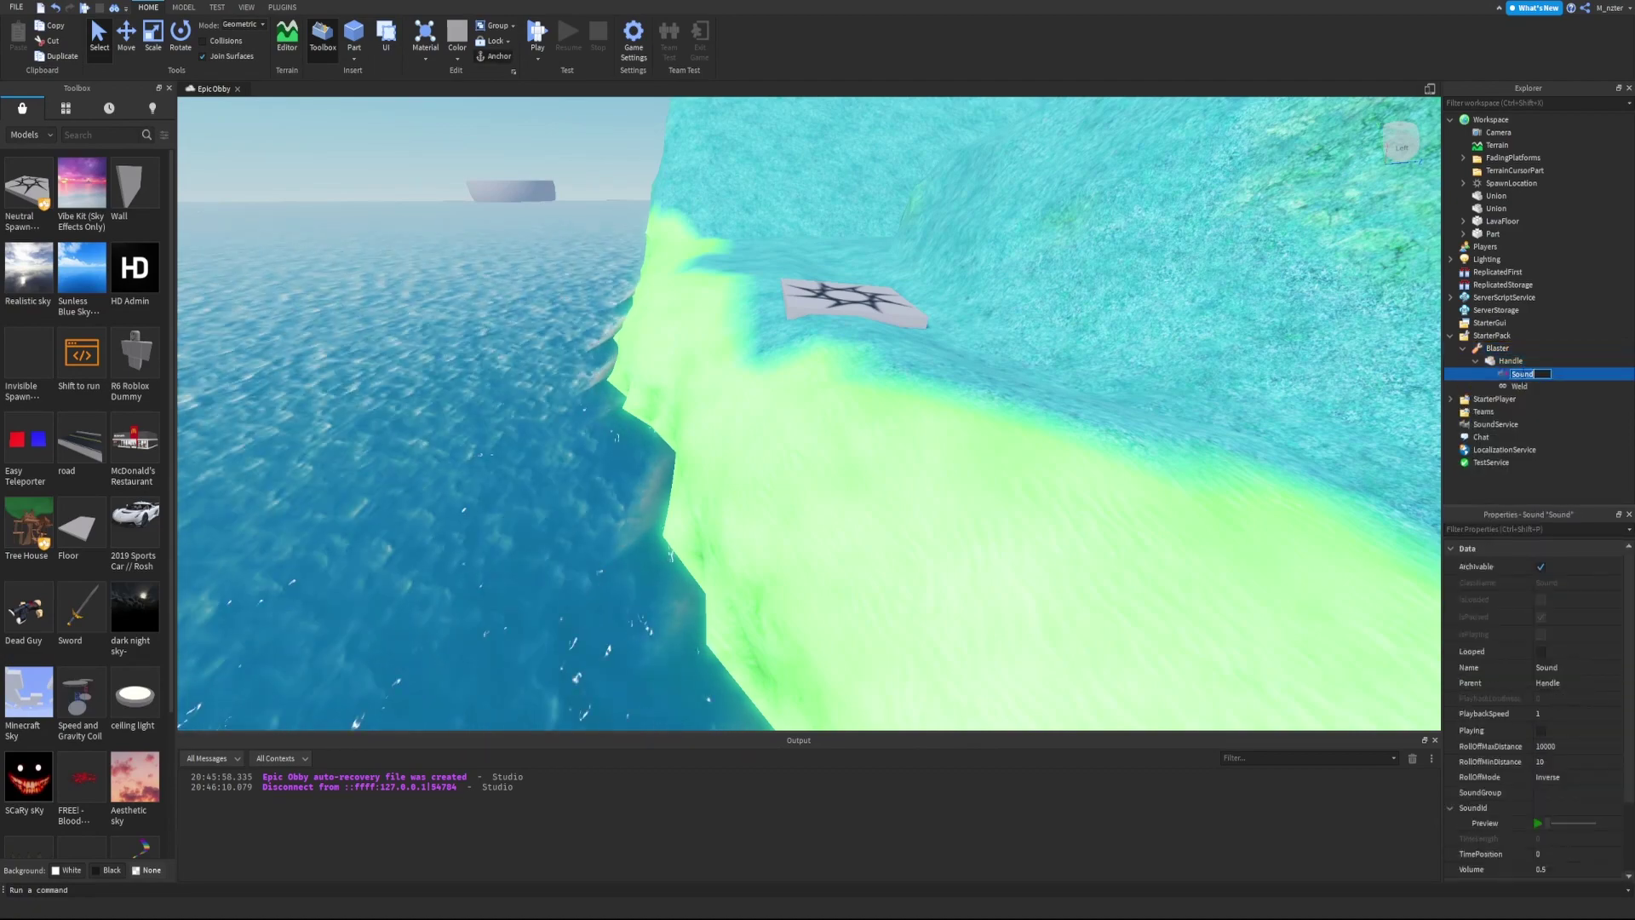
text(Equip)
key(Return)
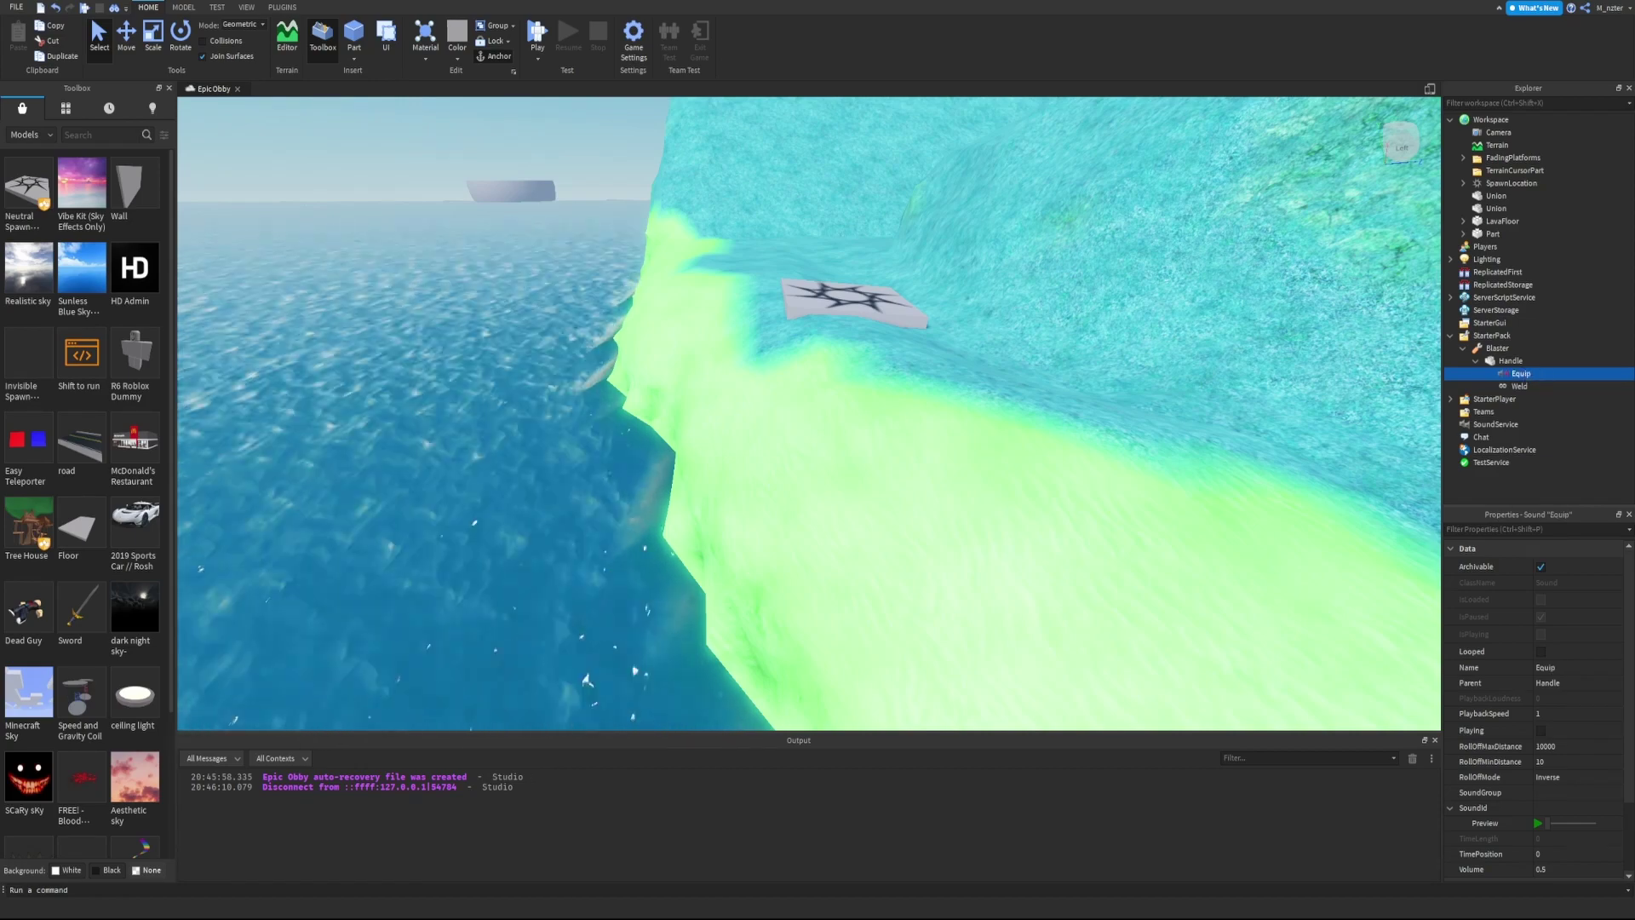
- Set the Equip sound's SoundId to rbxassetid://282906960
click(1556, 532)
text(Soun)
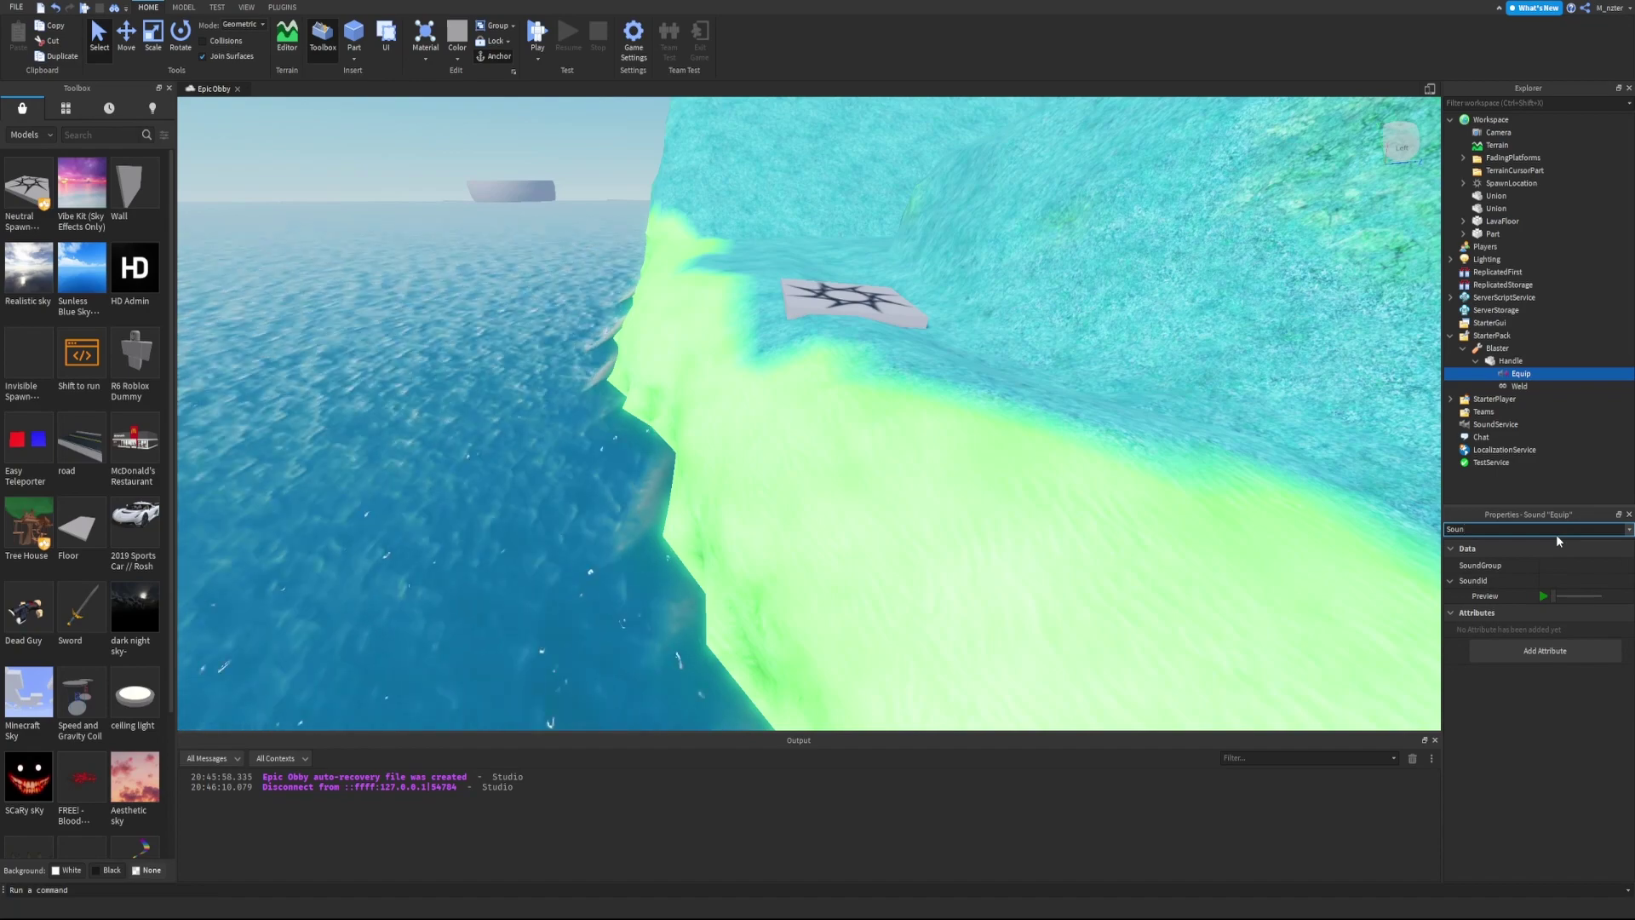
click(1575, 580)
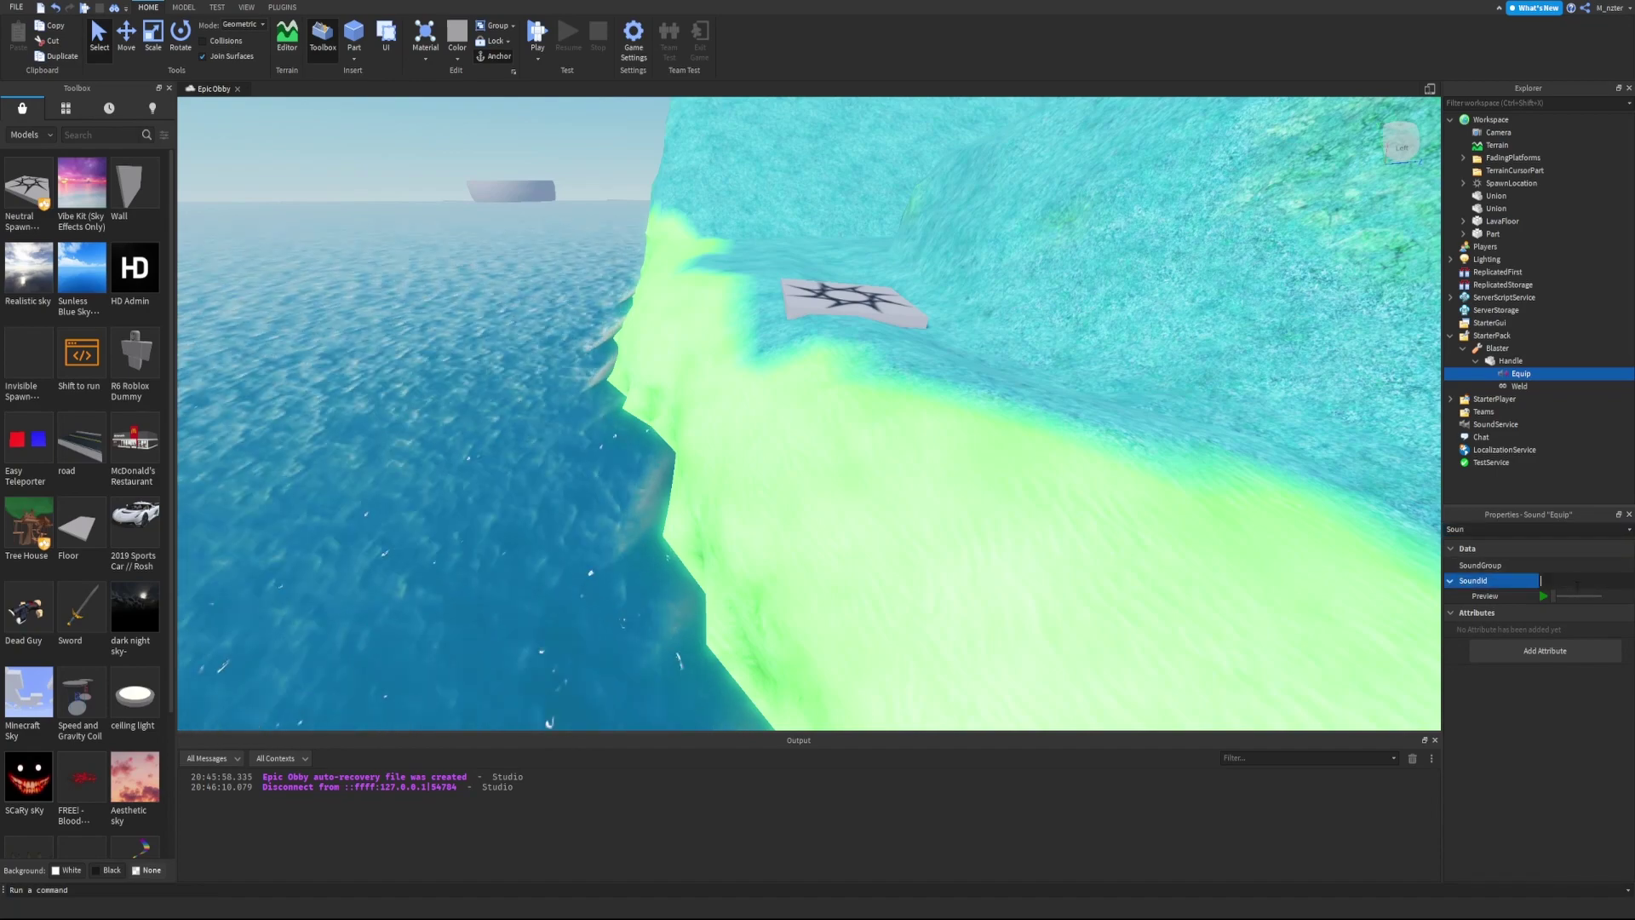
text(rbxassetid://282906960)
key(Return)
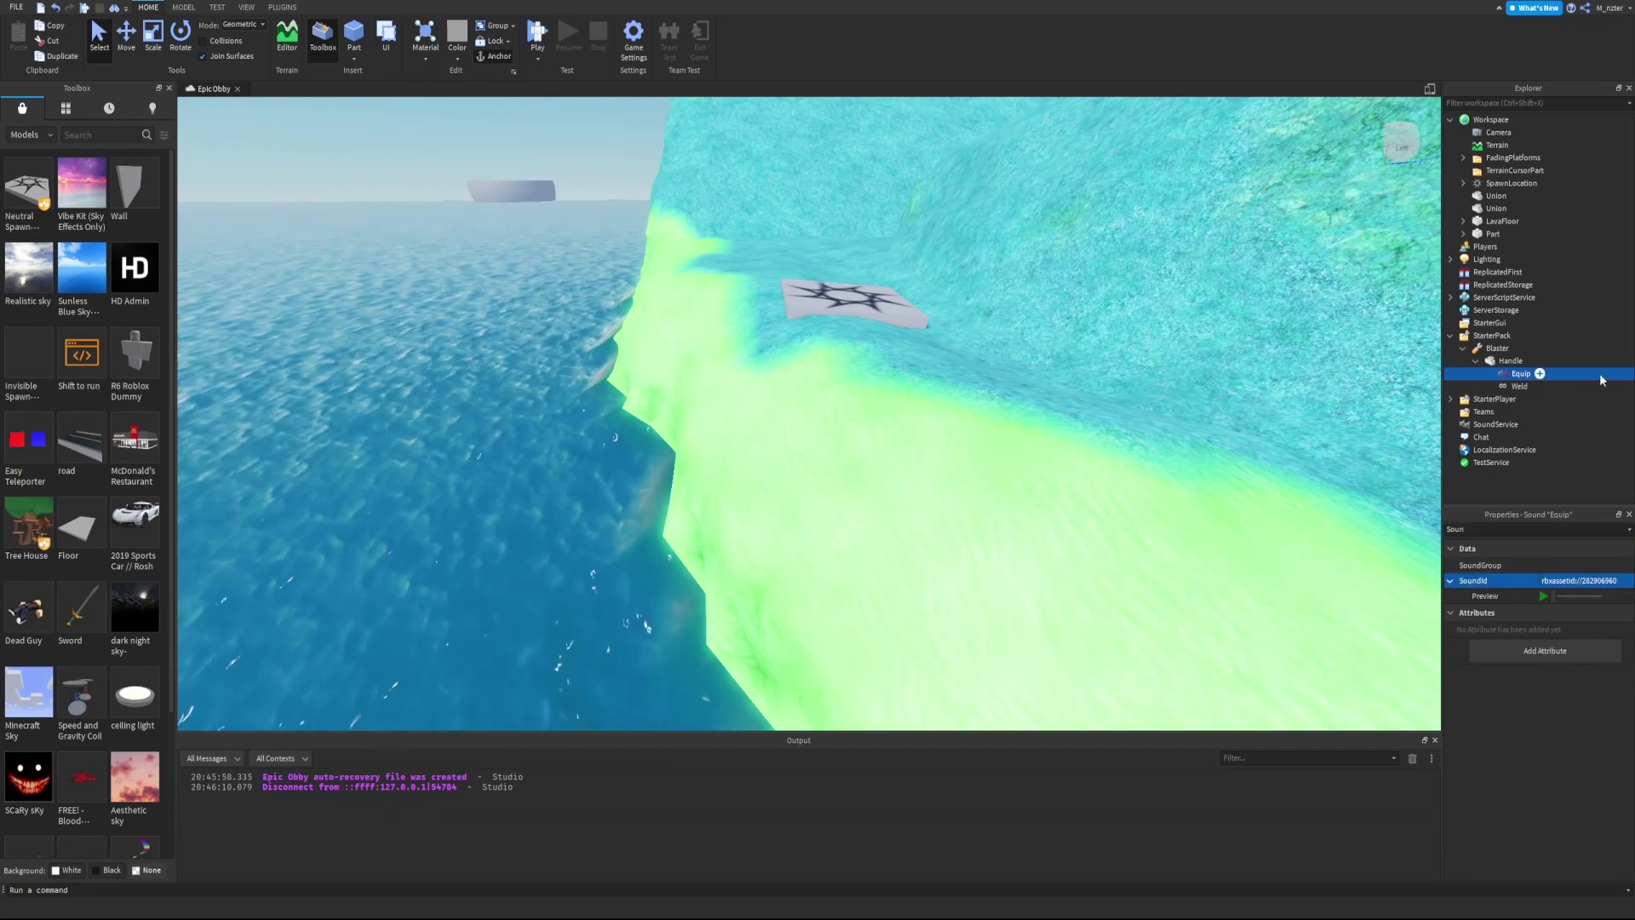
- Duplicate the Equip sound inside the Handle and rename the copy Activate
click(1532, 361)
click(1611, 374)
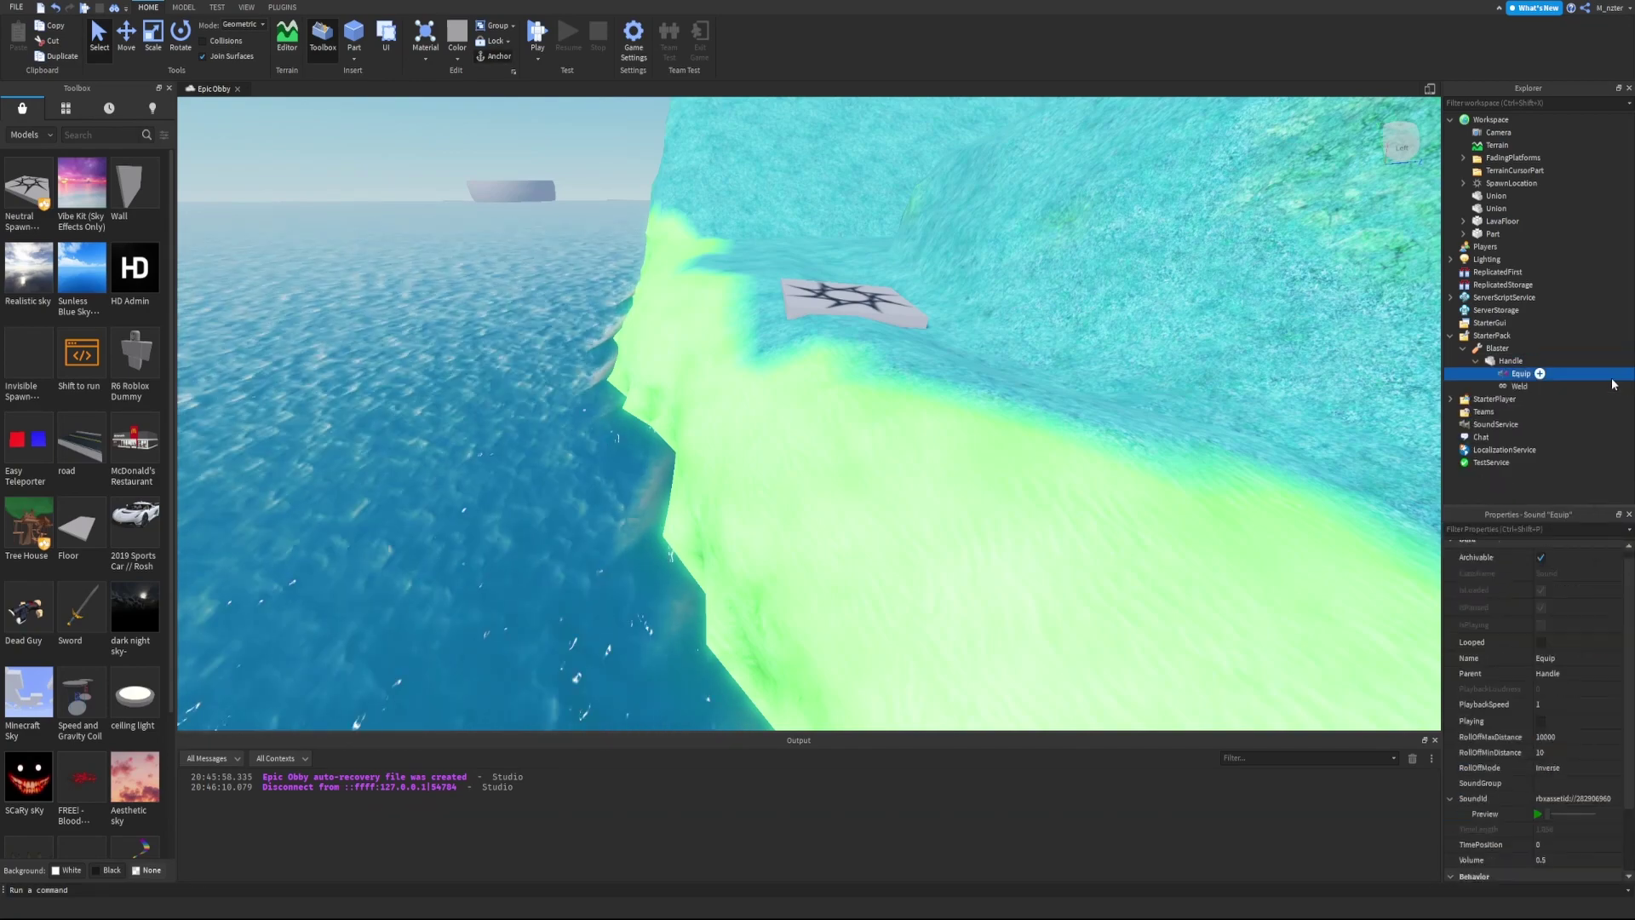
key(ctrl+d)
key(F2)
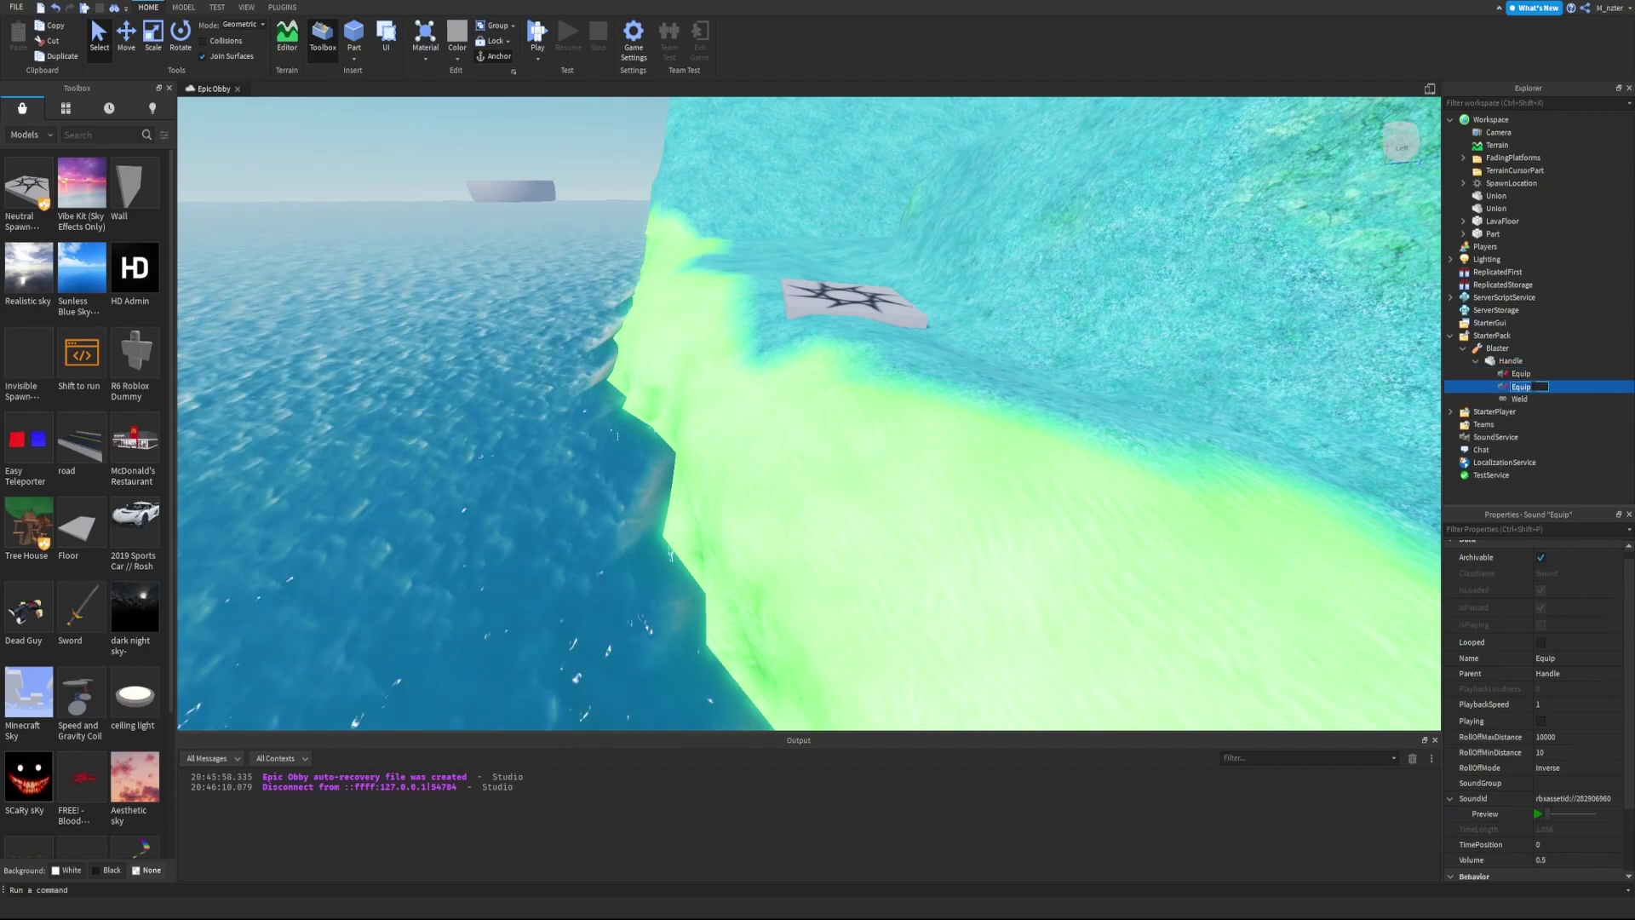
text(Activate)
key(Return)
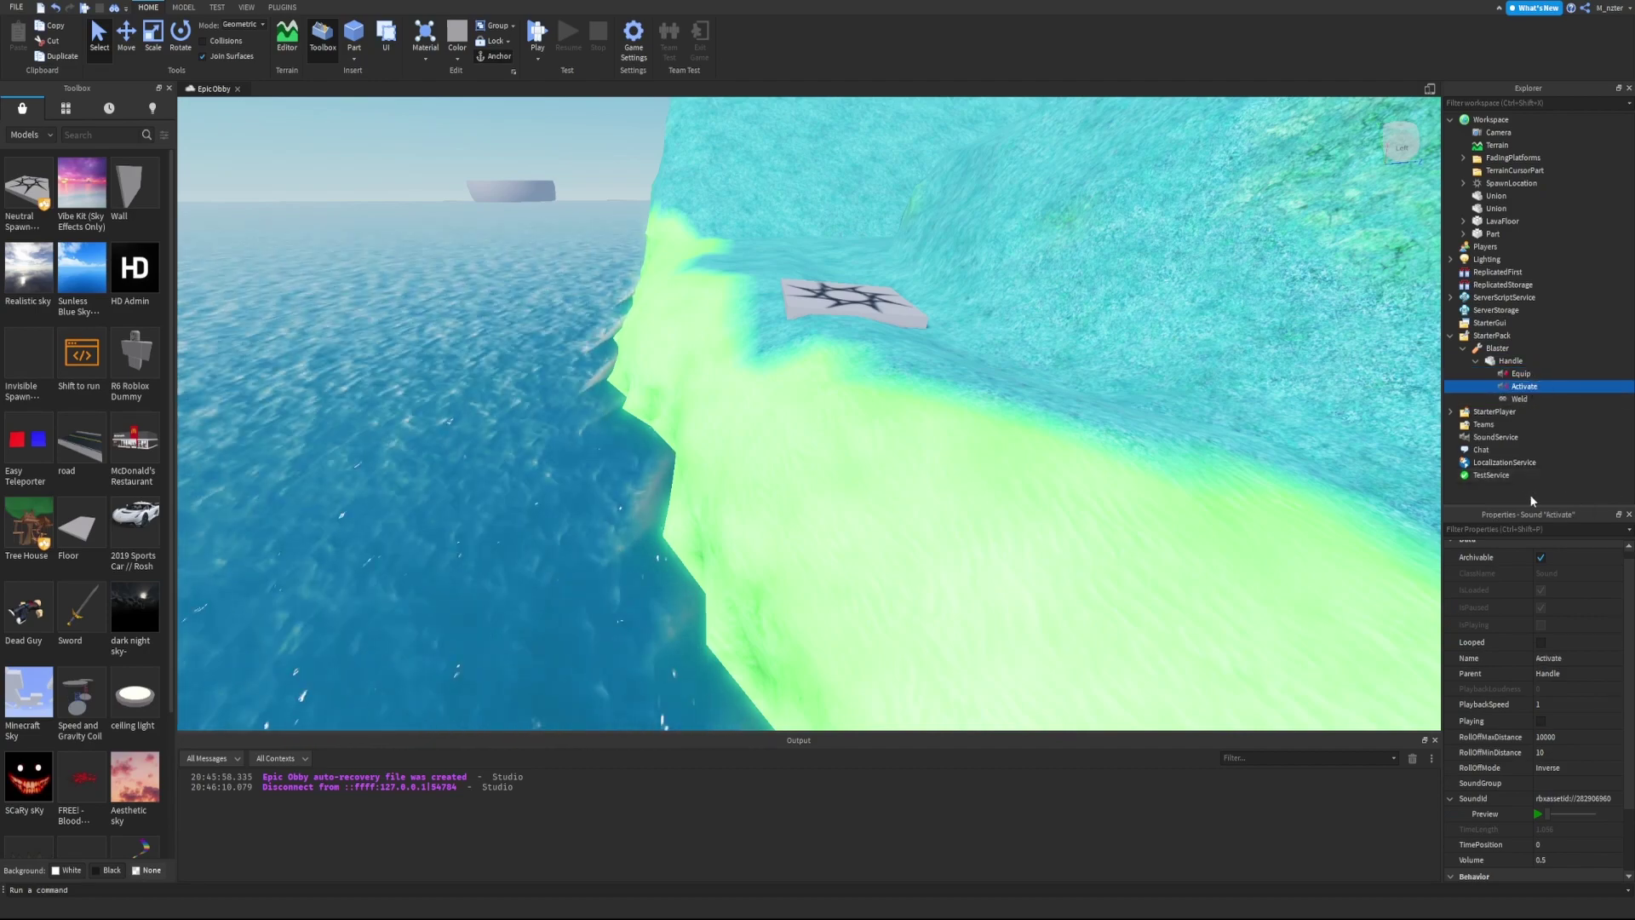
- Set the Activate sound's SoundId to rbxassetid://130113322
click(1592, 798)
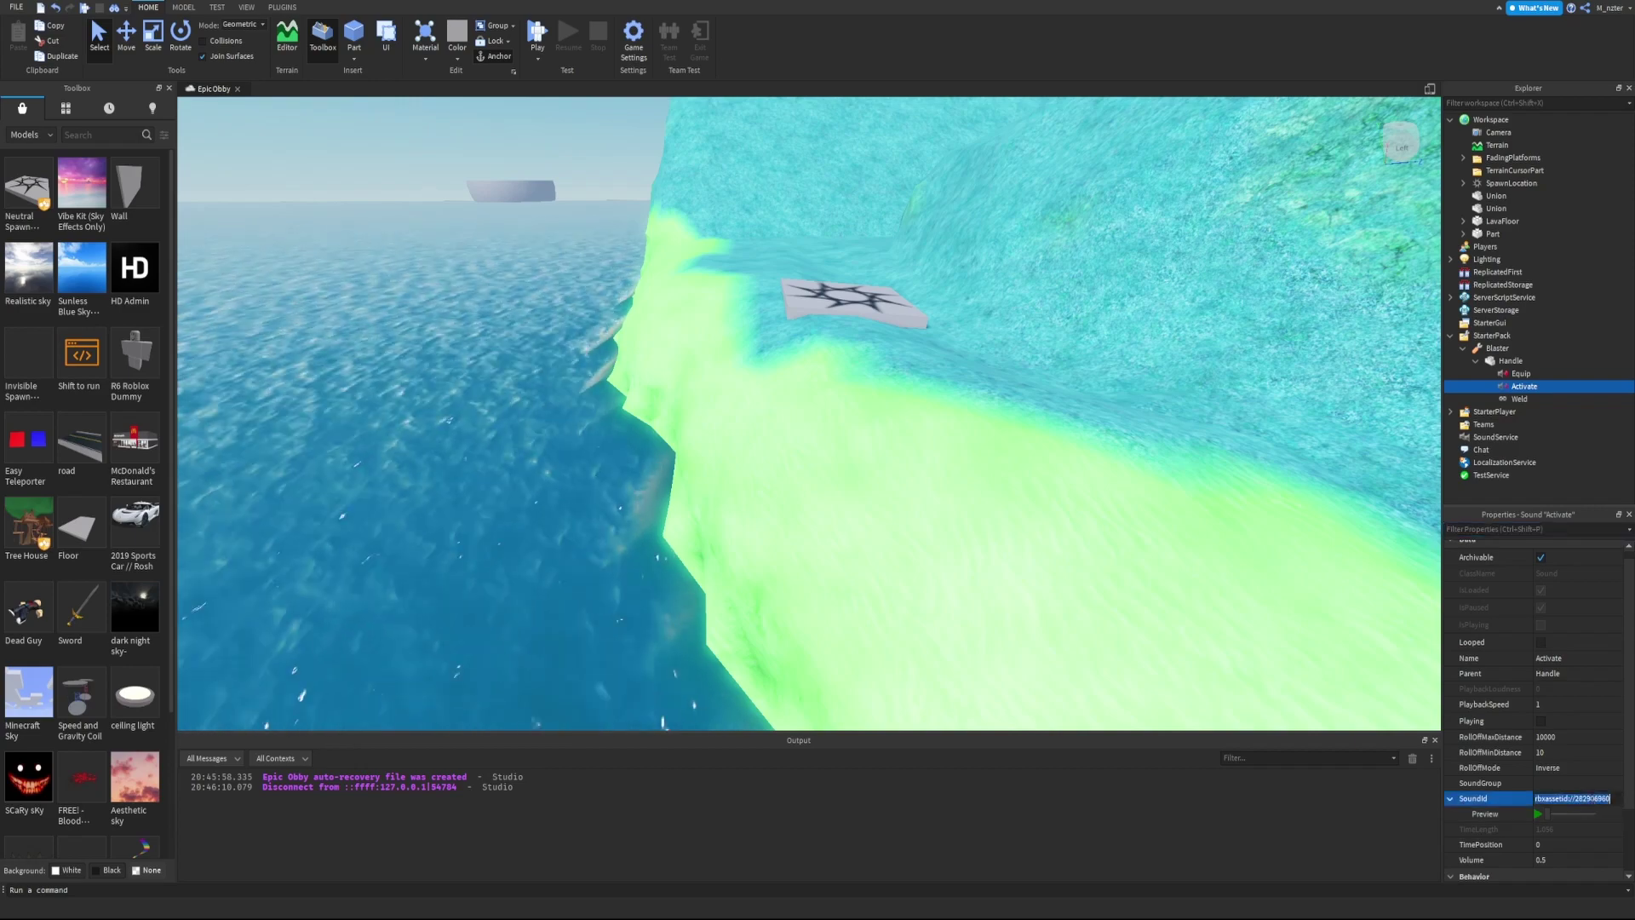
text(rbxassetid://130113322)
key(Return)
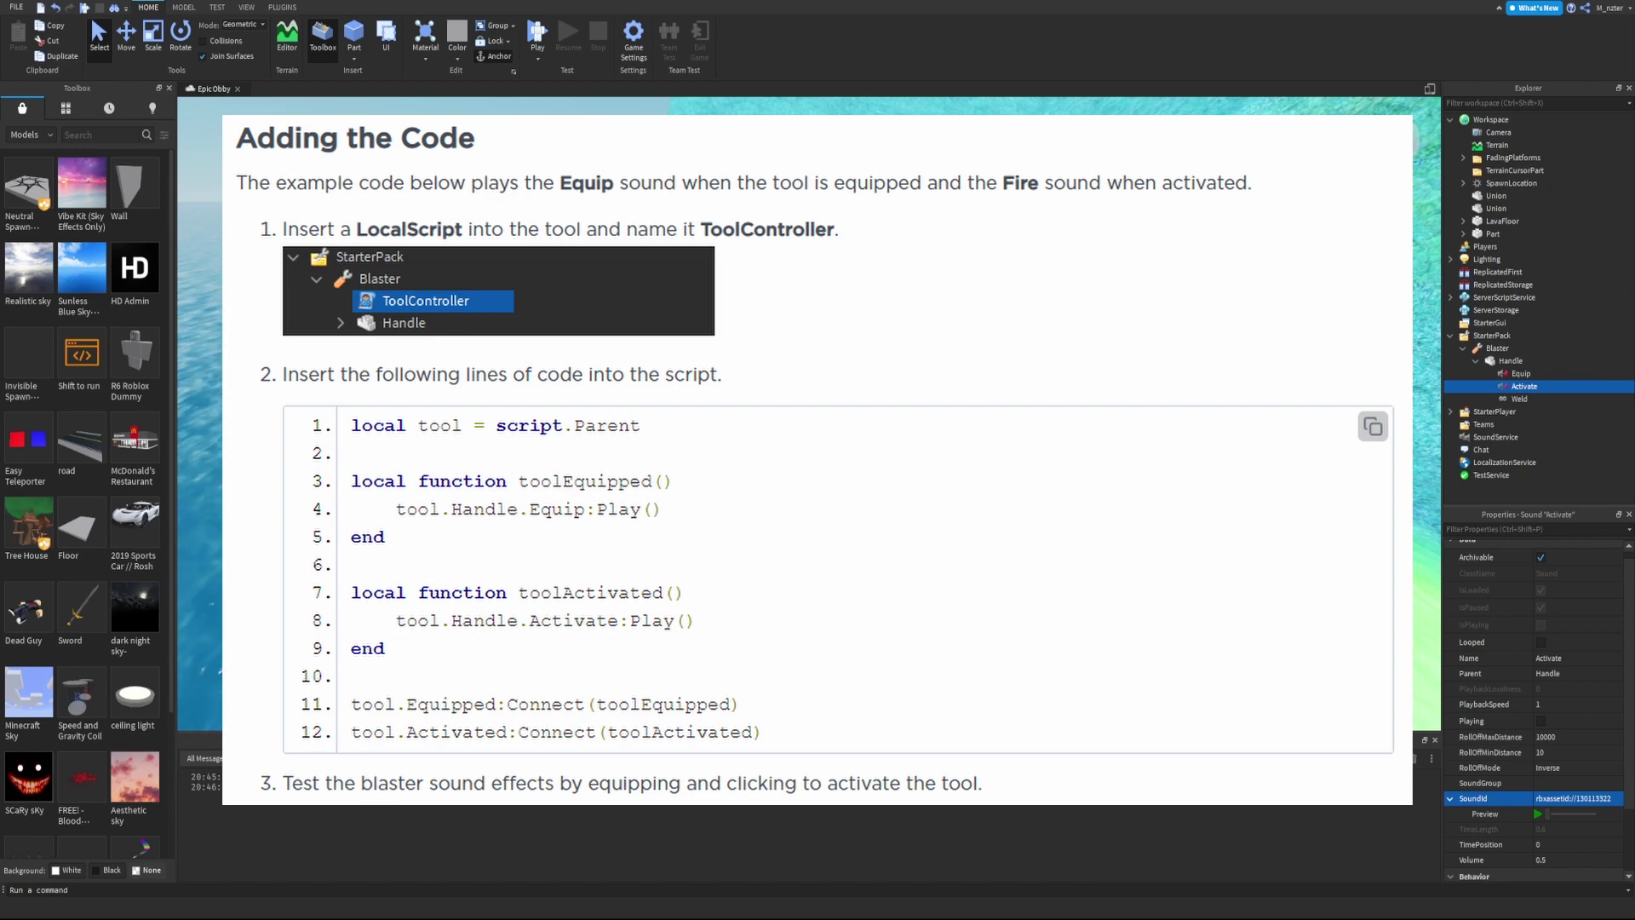
- Insert a LocalScript into the Blaster tool and rename it ToolController
click(1517, 349)
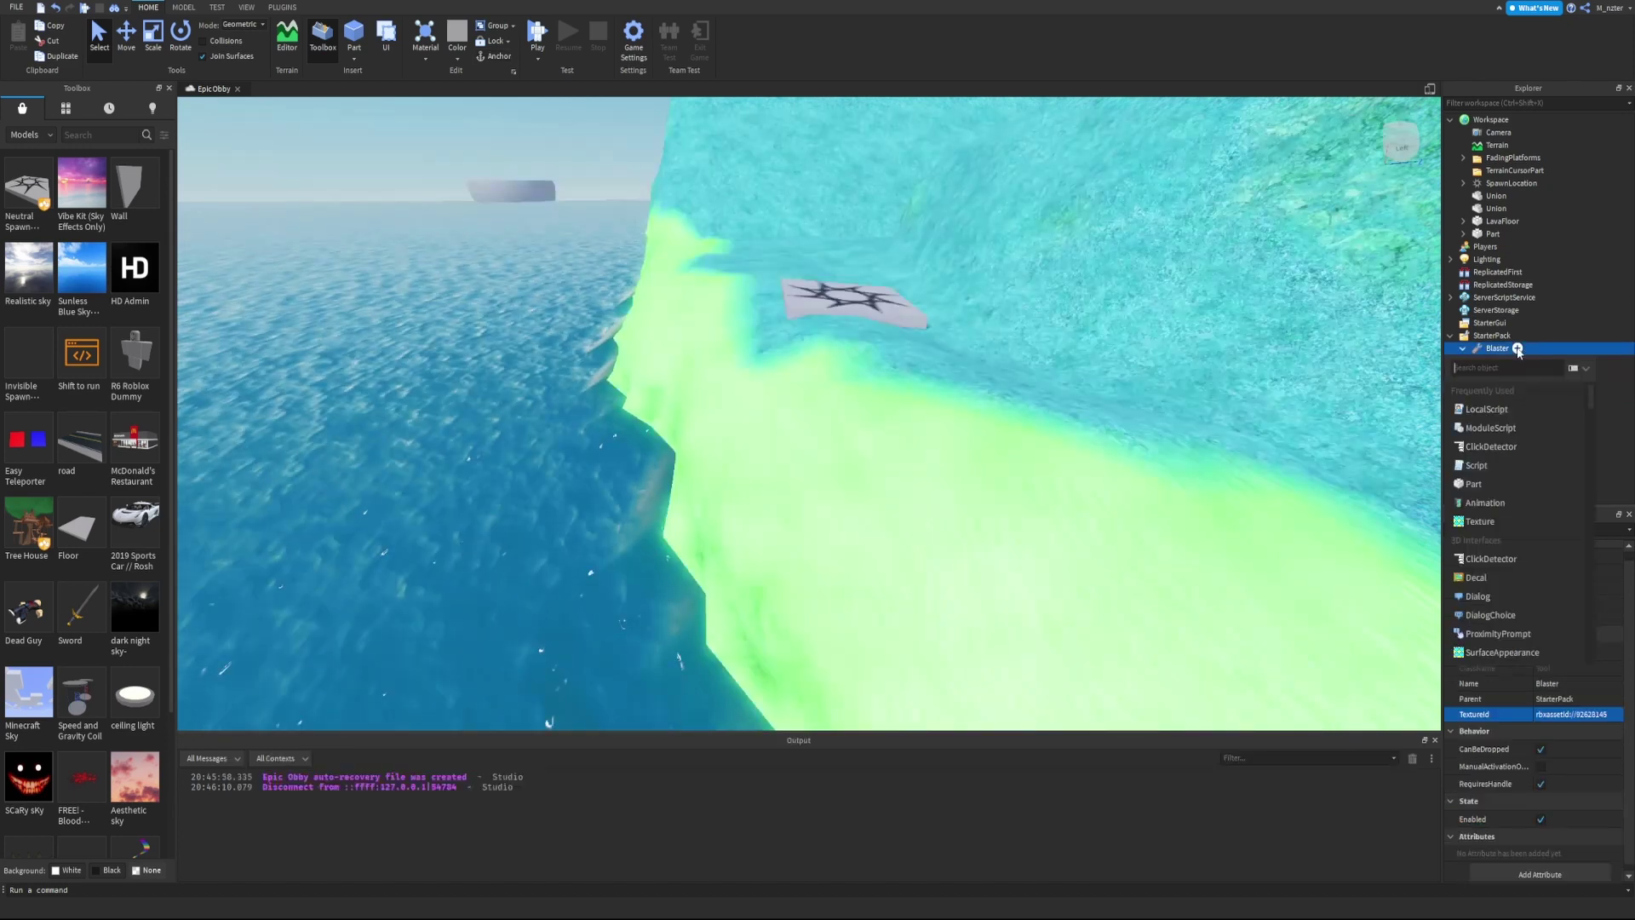
text(lo)
key(Return)
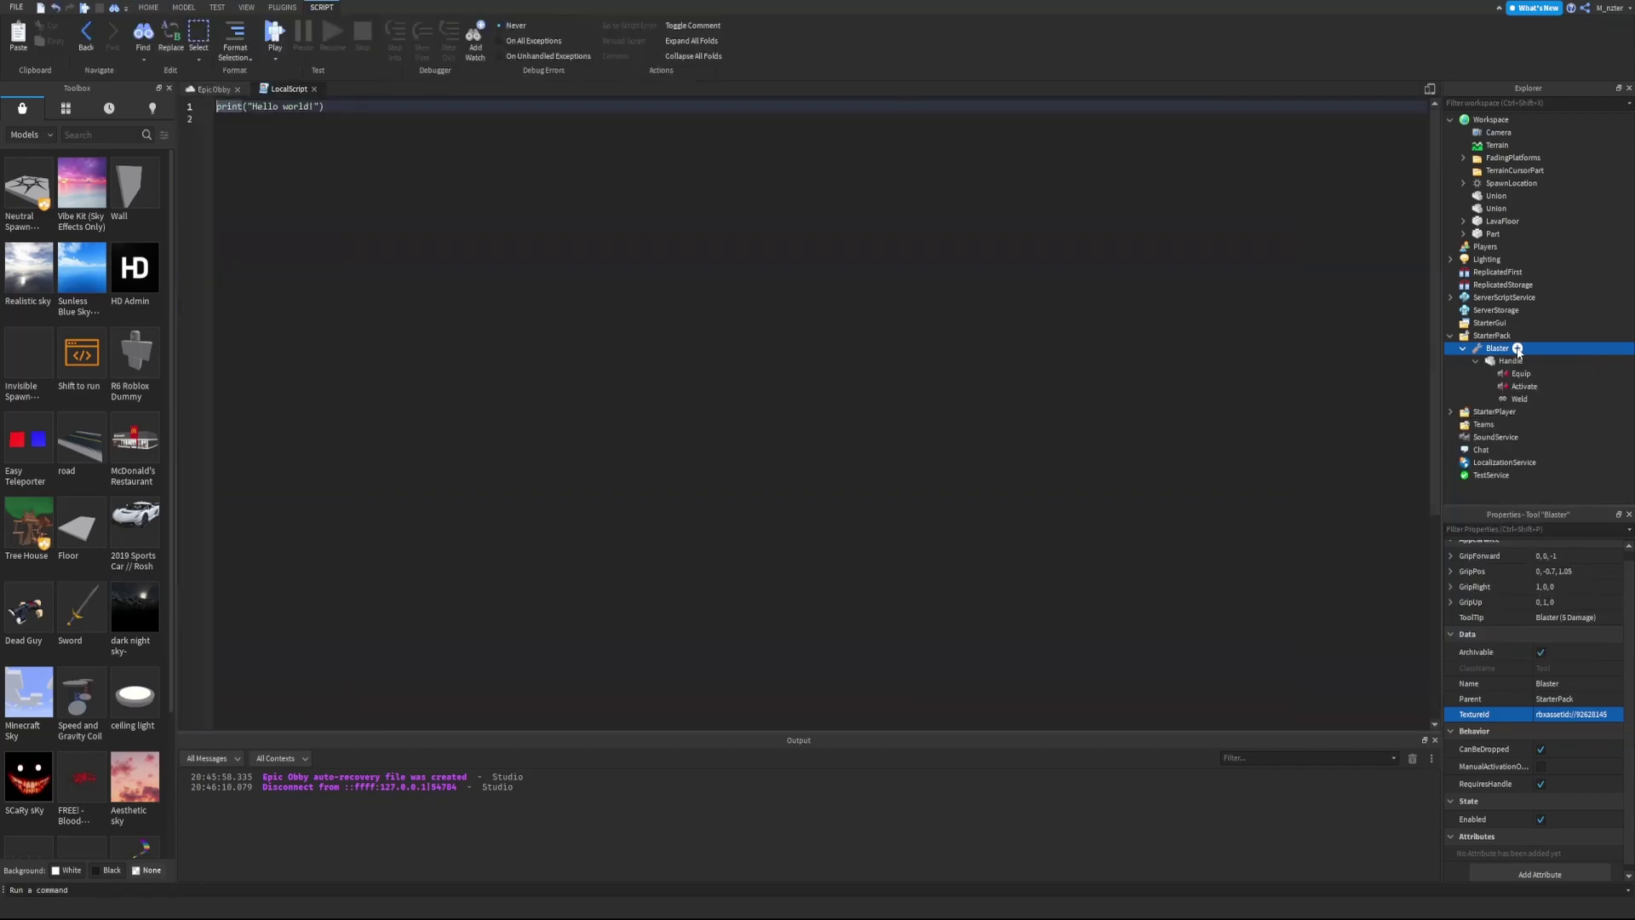
click(1513, 362)
key(F2)
text(Too)
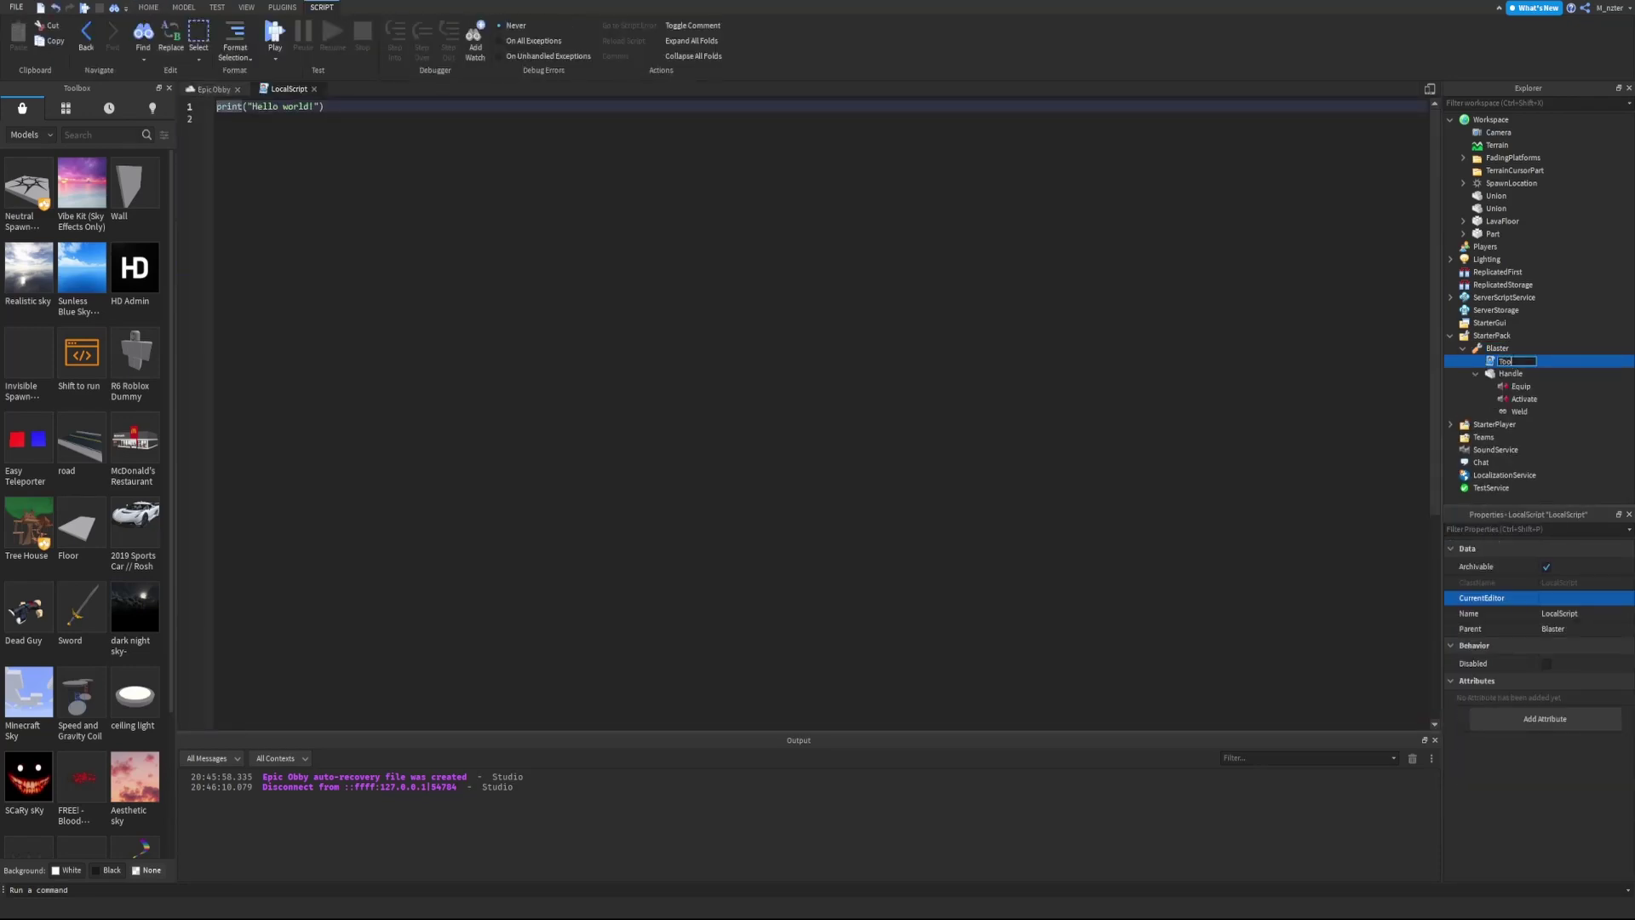
text(lController)
key(Return)
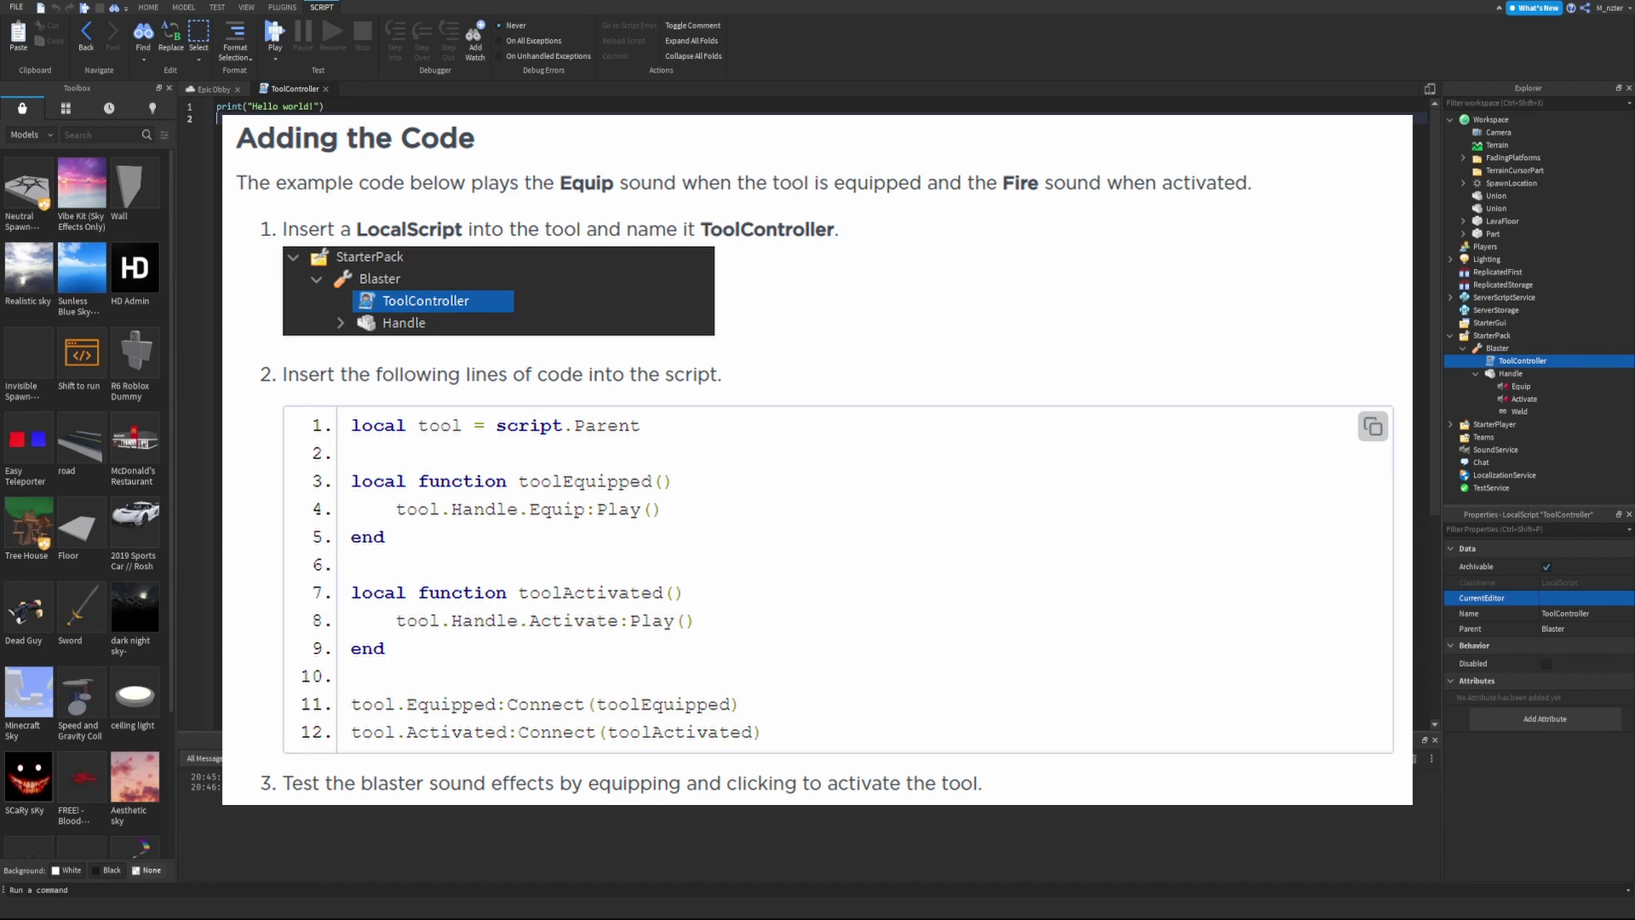
- Replace the default code in ToolController with the line local tool = script.Parent
key(ctrl+a)
key(BackSpace)
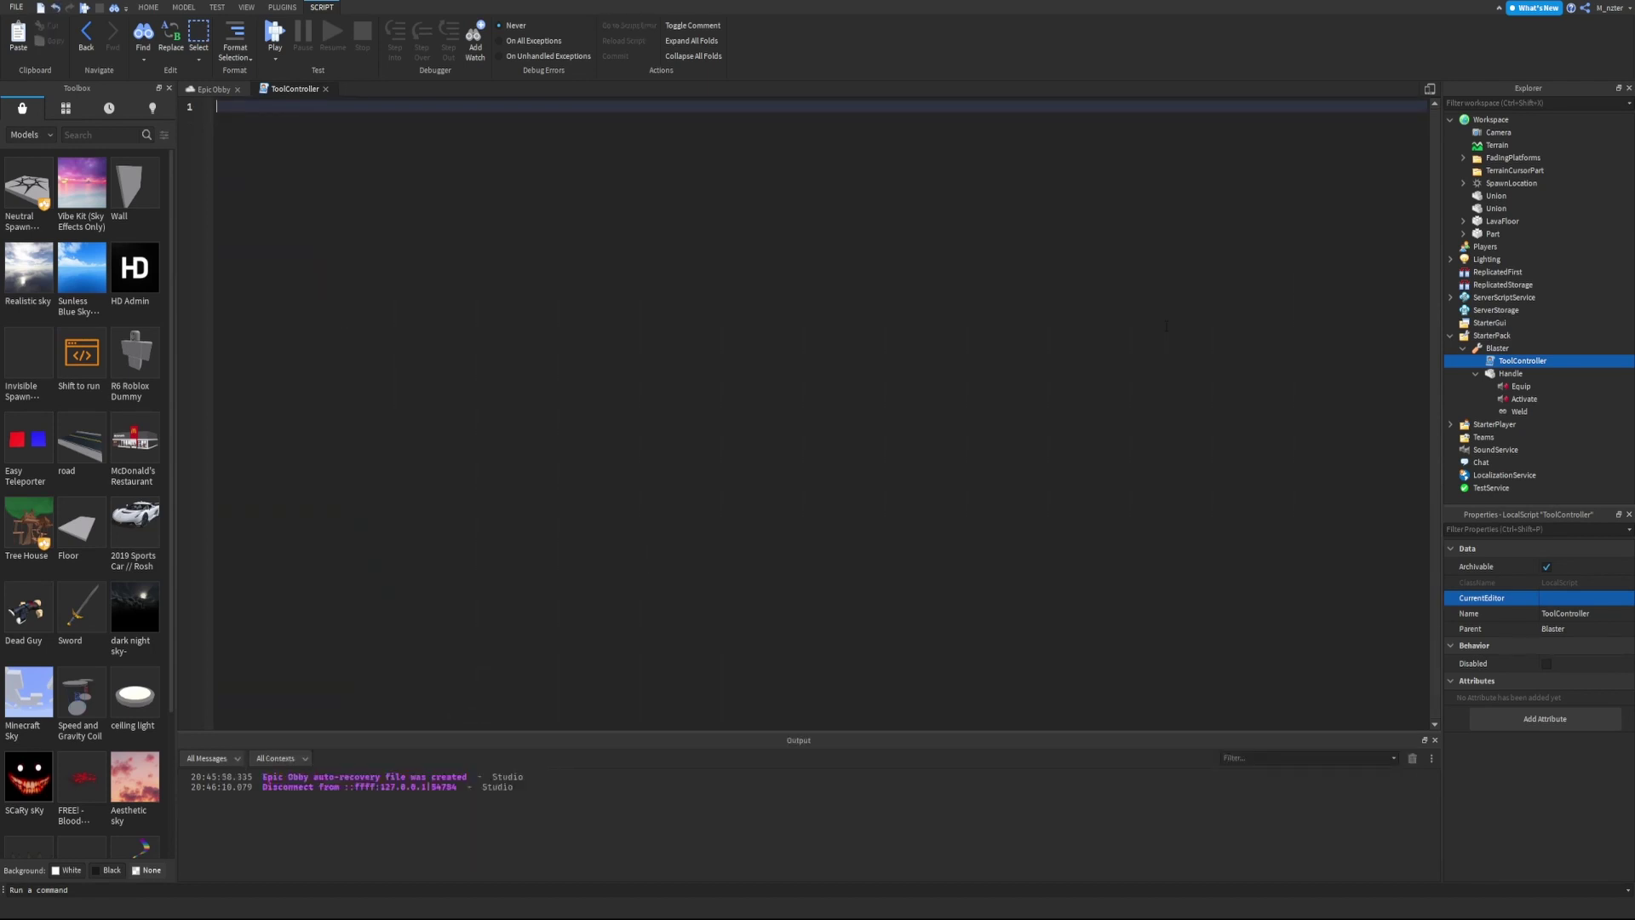
text(local tool = script.Parent)
key(Return)
key(Return)
- Write a local function toolEquip() in ToolController that calls tool.Handle.Equip:Play()
text(local function)
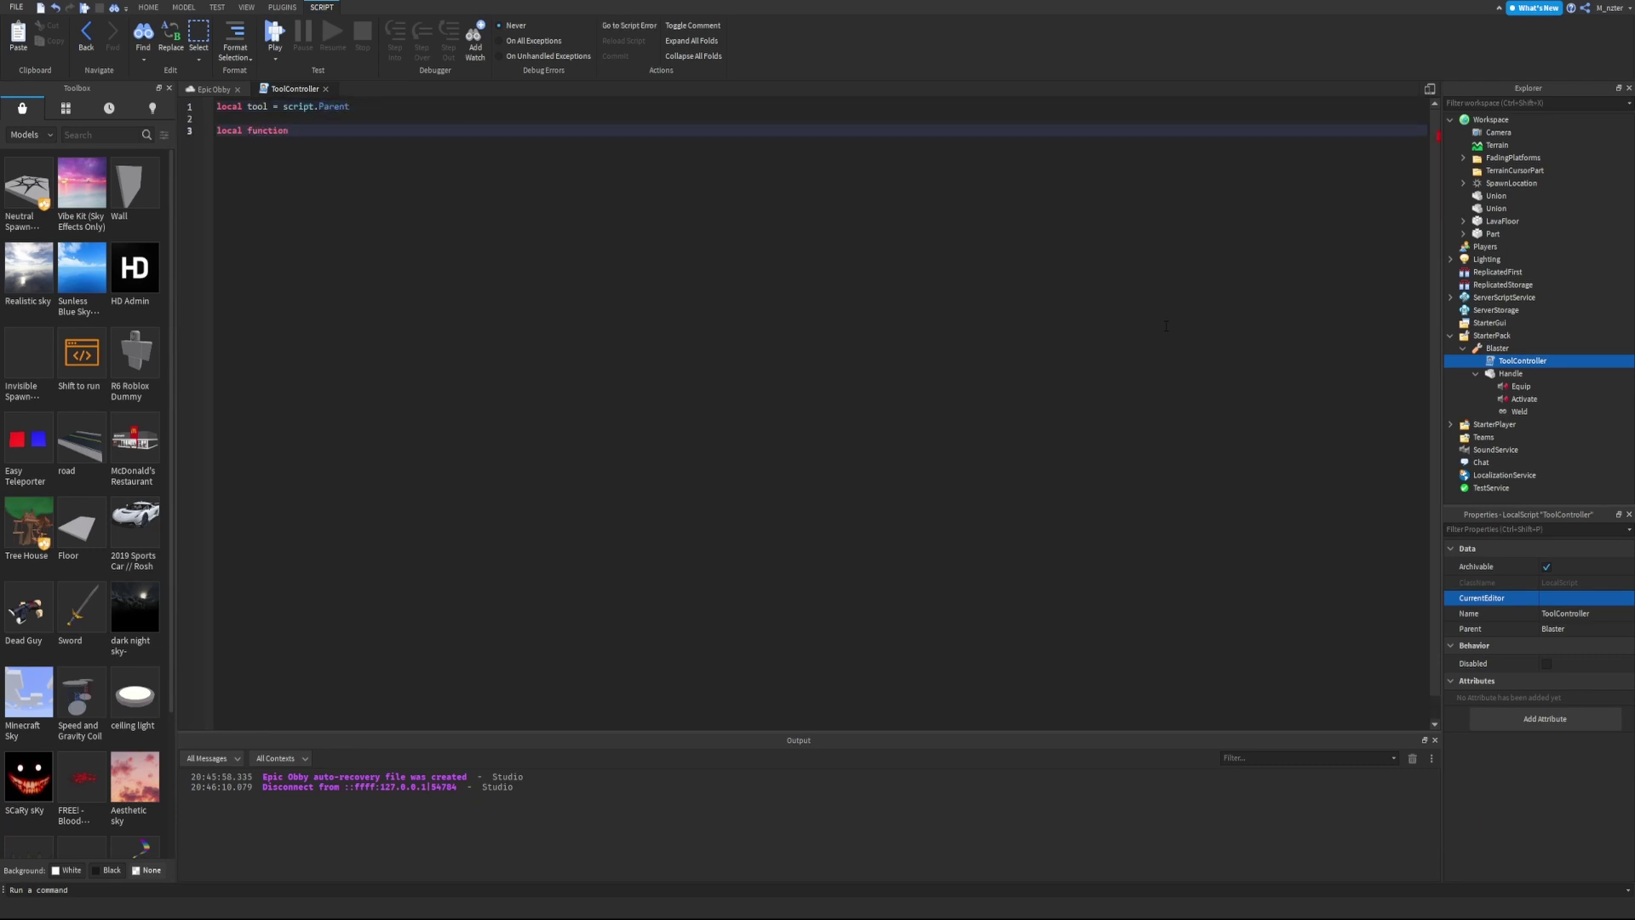
text( toolEquip())
key(Return)
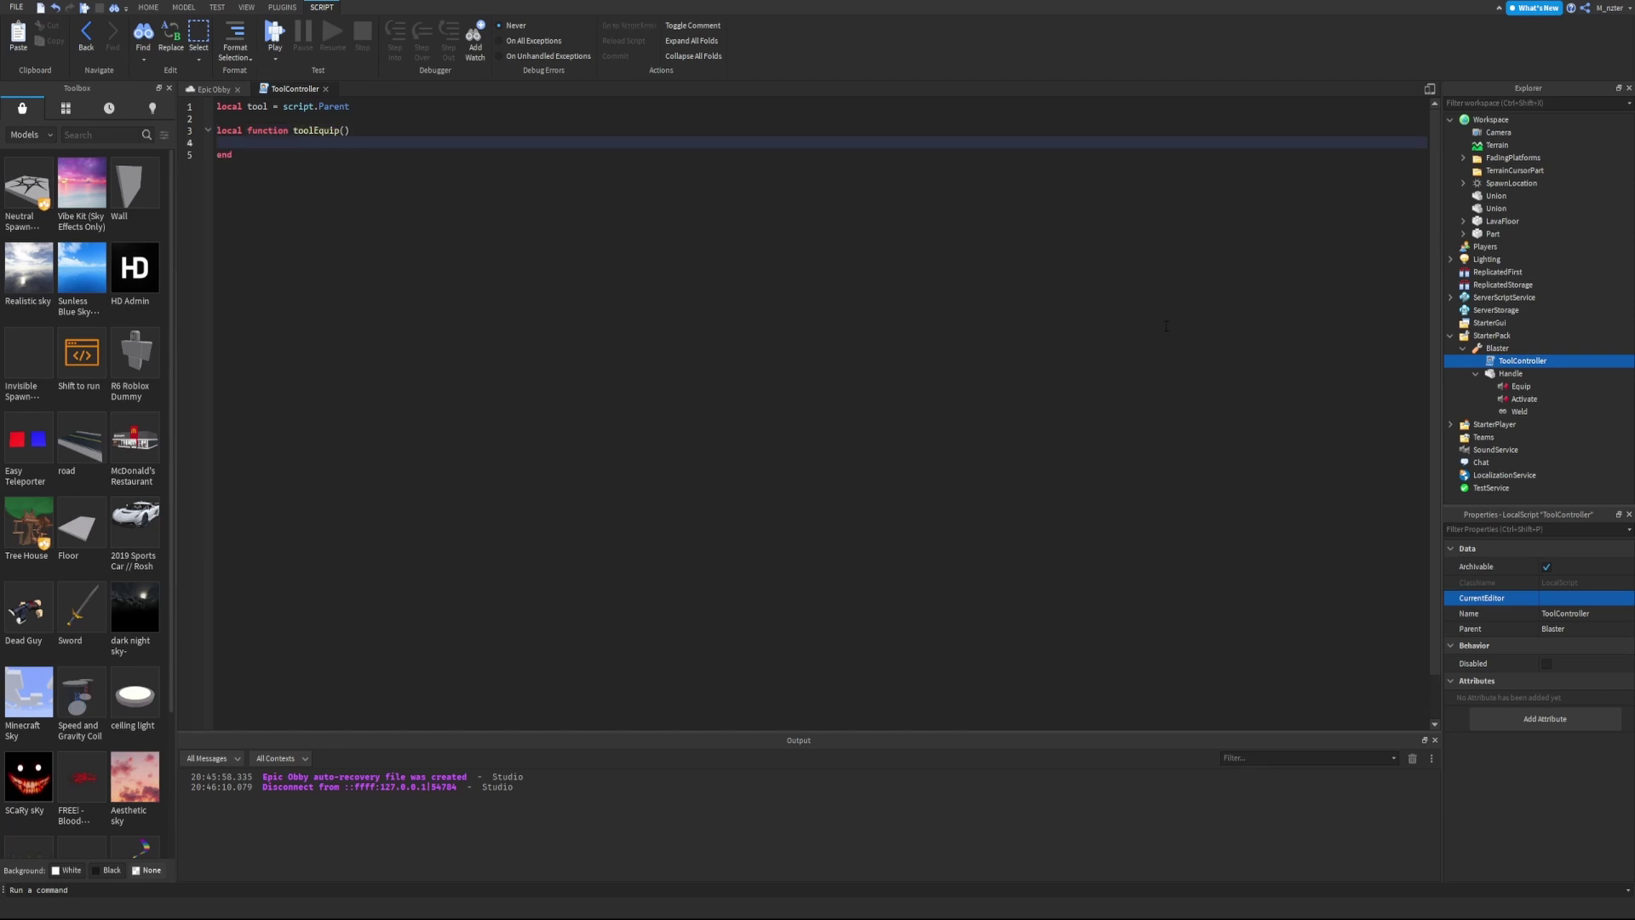
text(tool.)
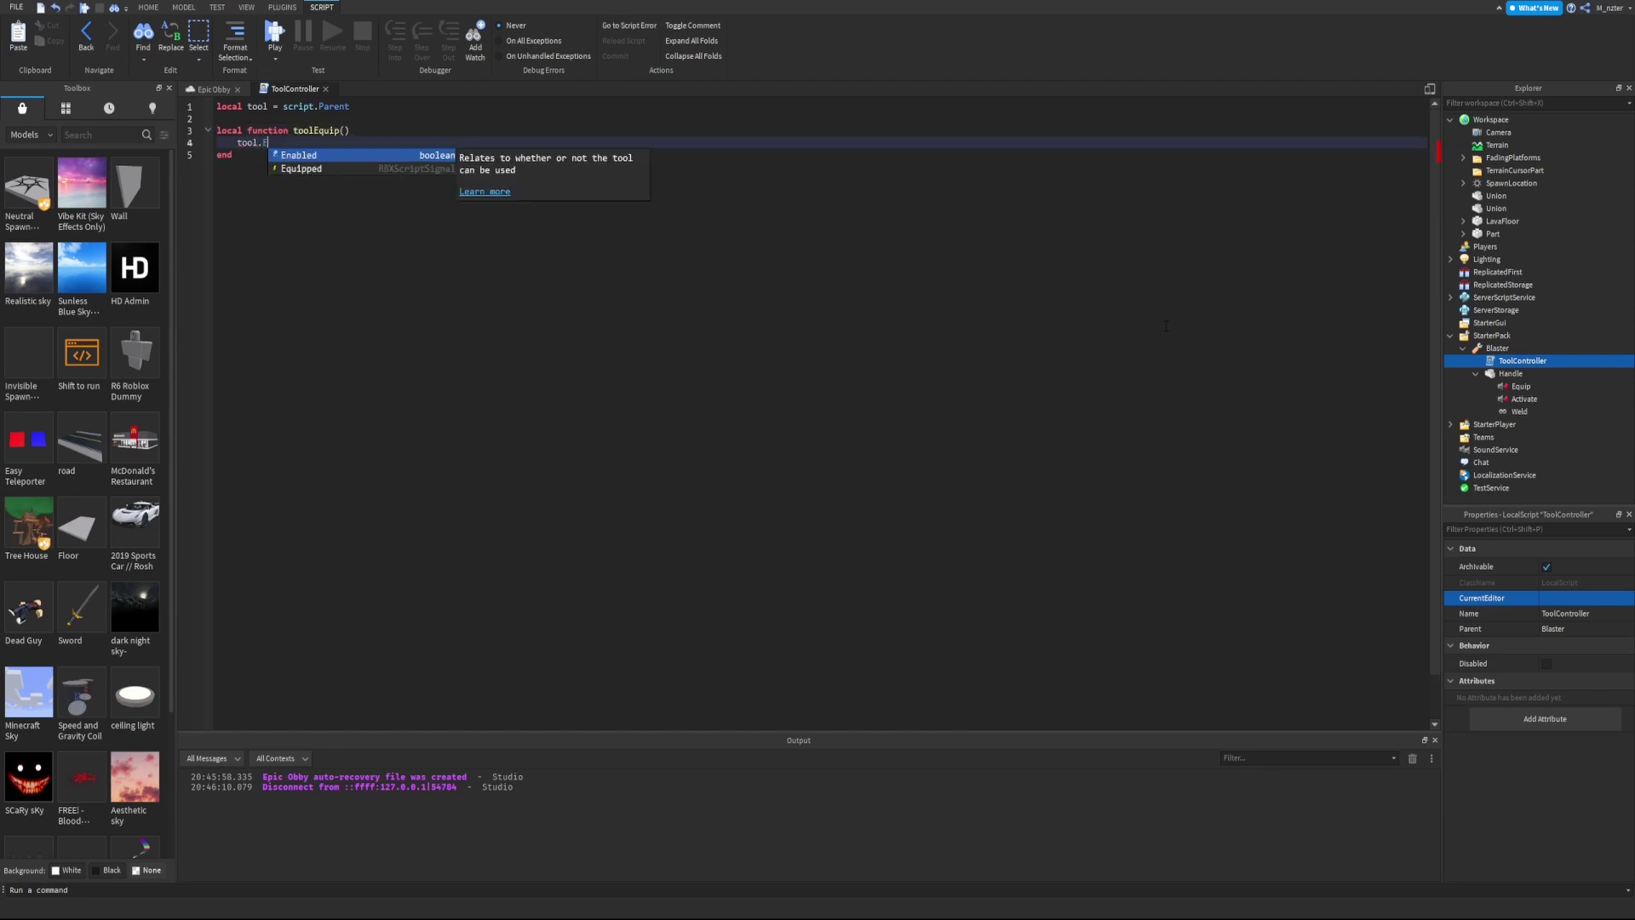
text(Handle.E)
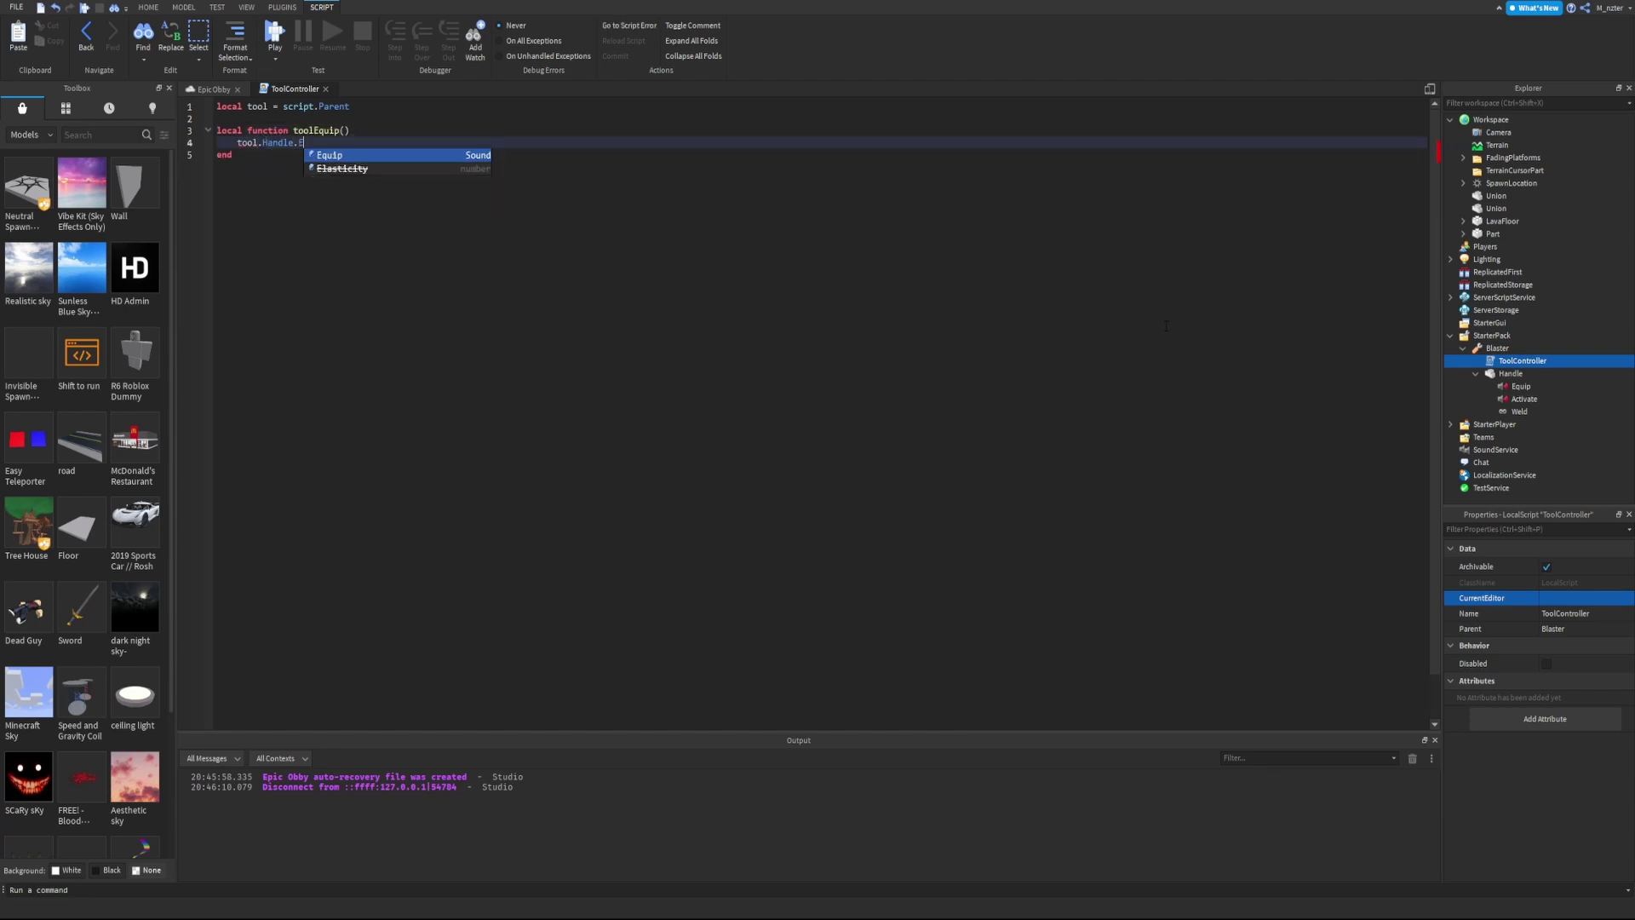
key(Tab)
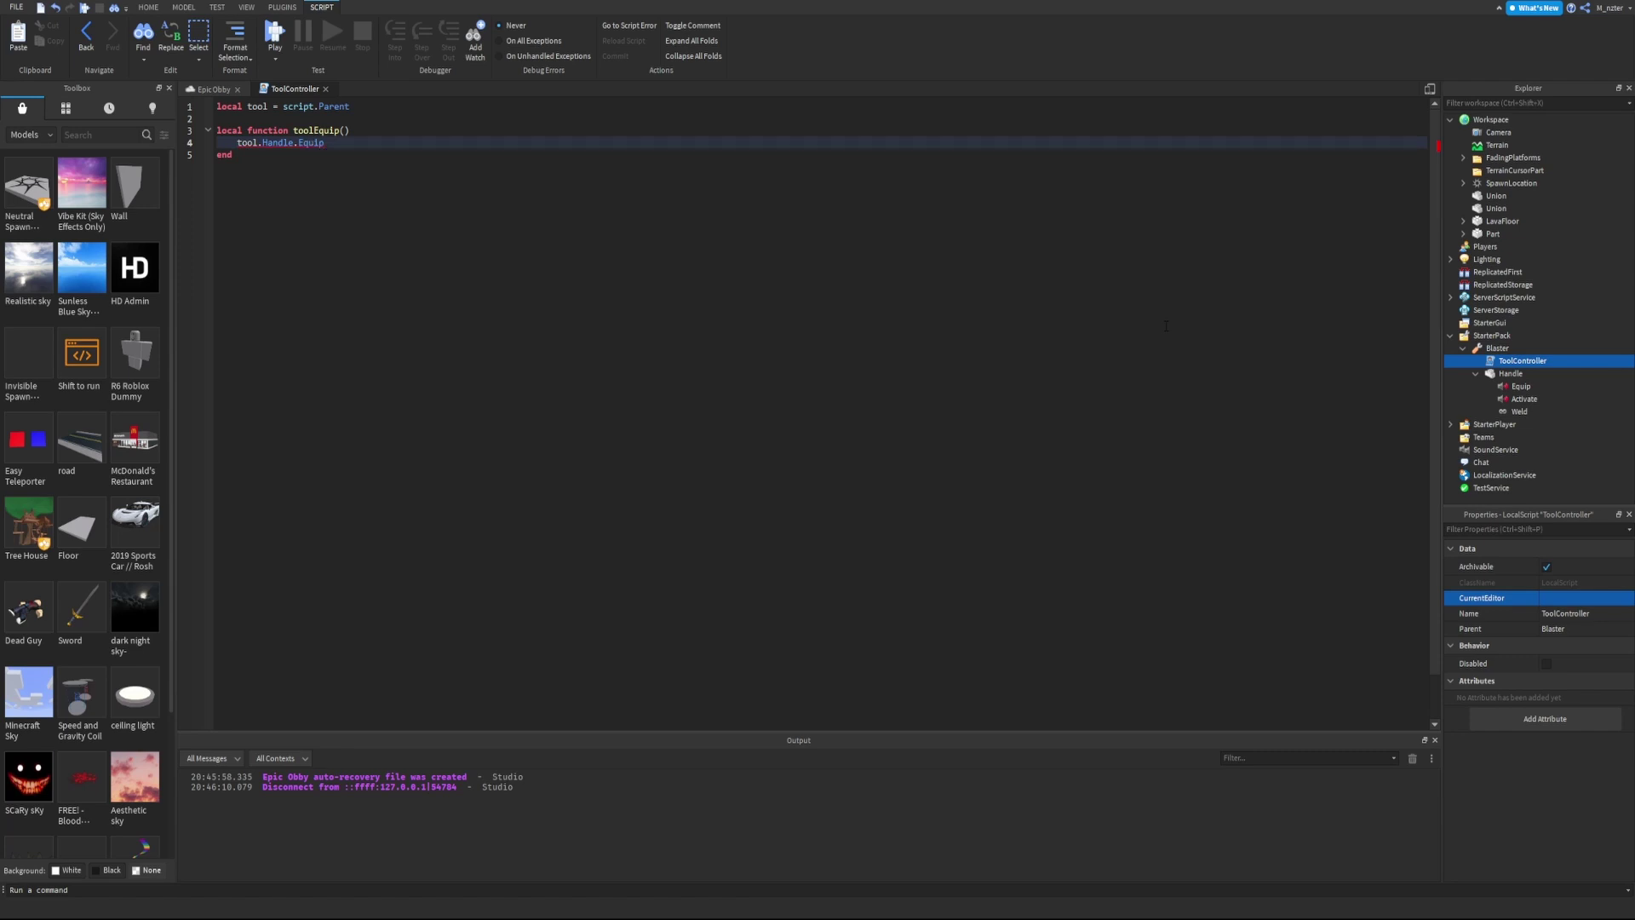
text(:Pl)
key(Tab)
text(())
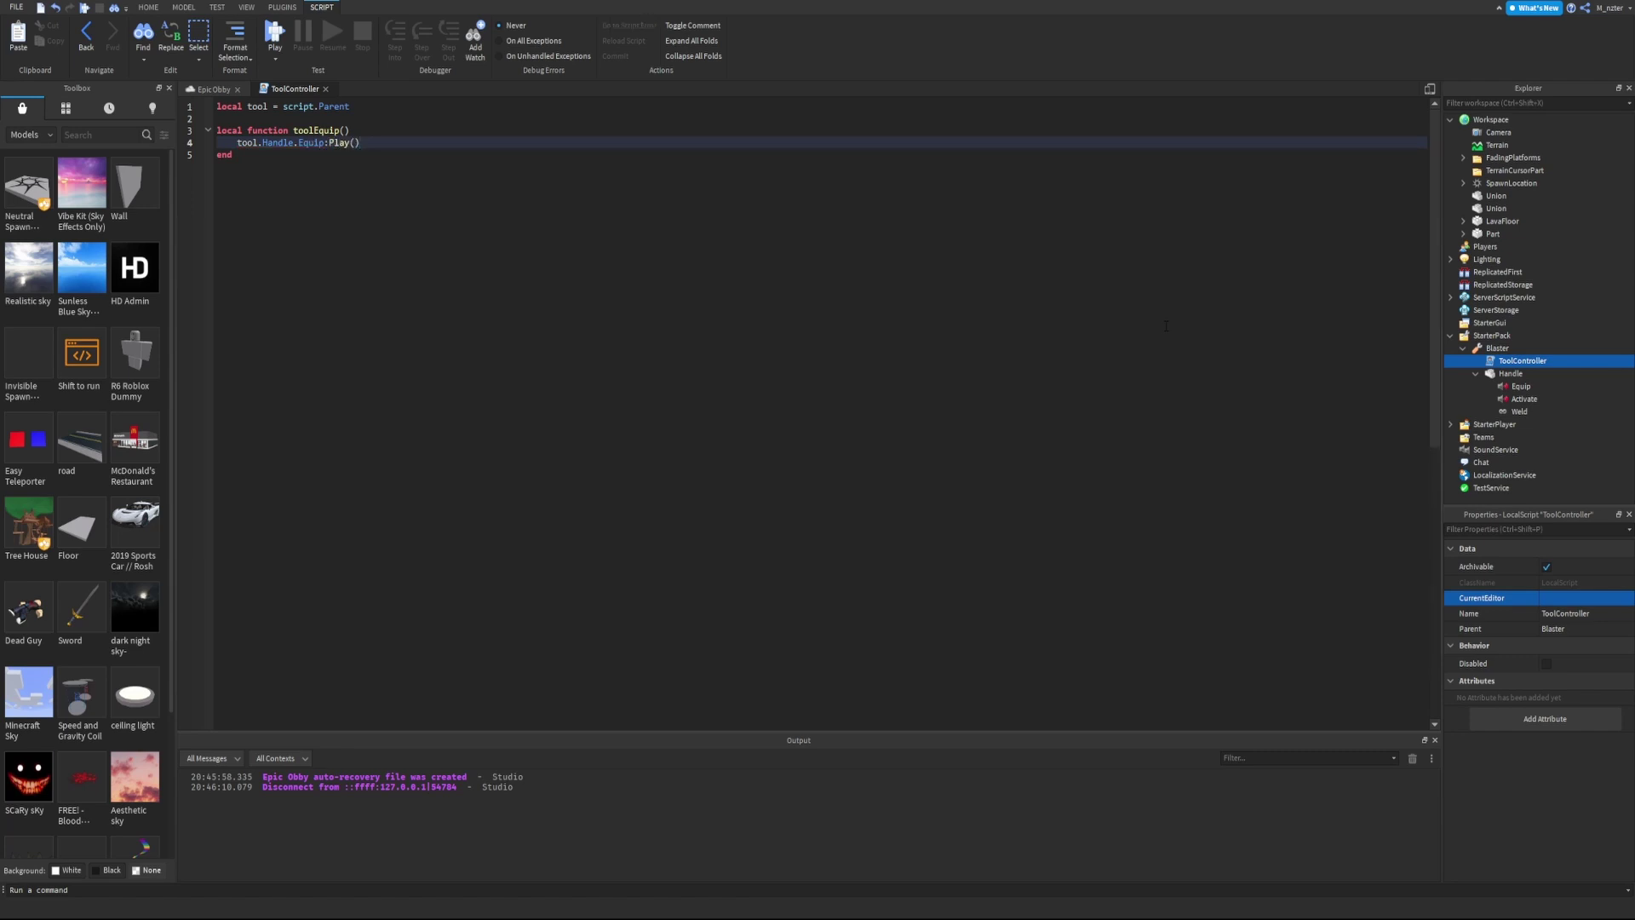
- Declare a local function toolActivated() below toolEquip() in the ToolController script
key(Down)
key(Return)
key(Return)
text(local functi)
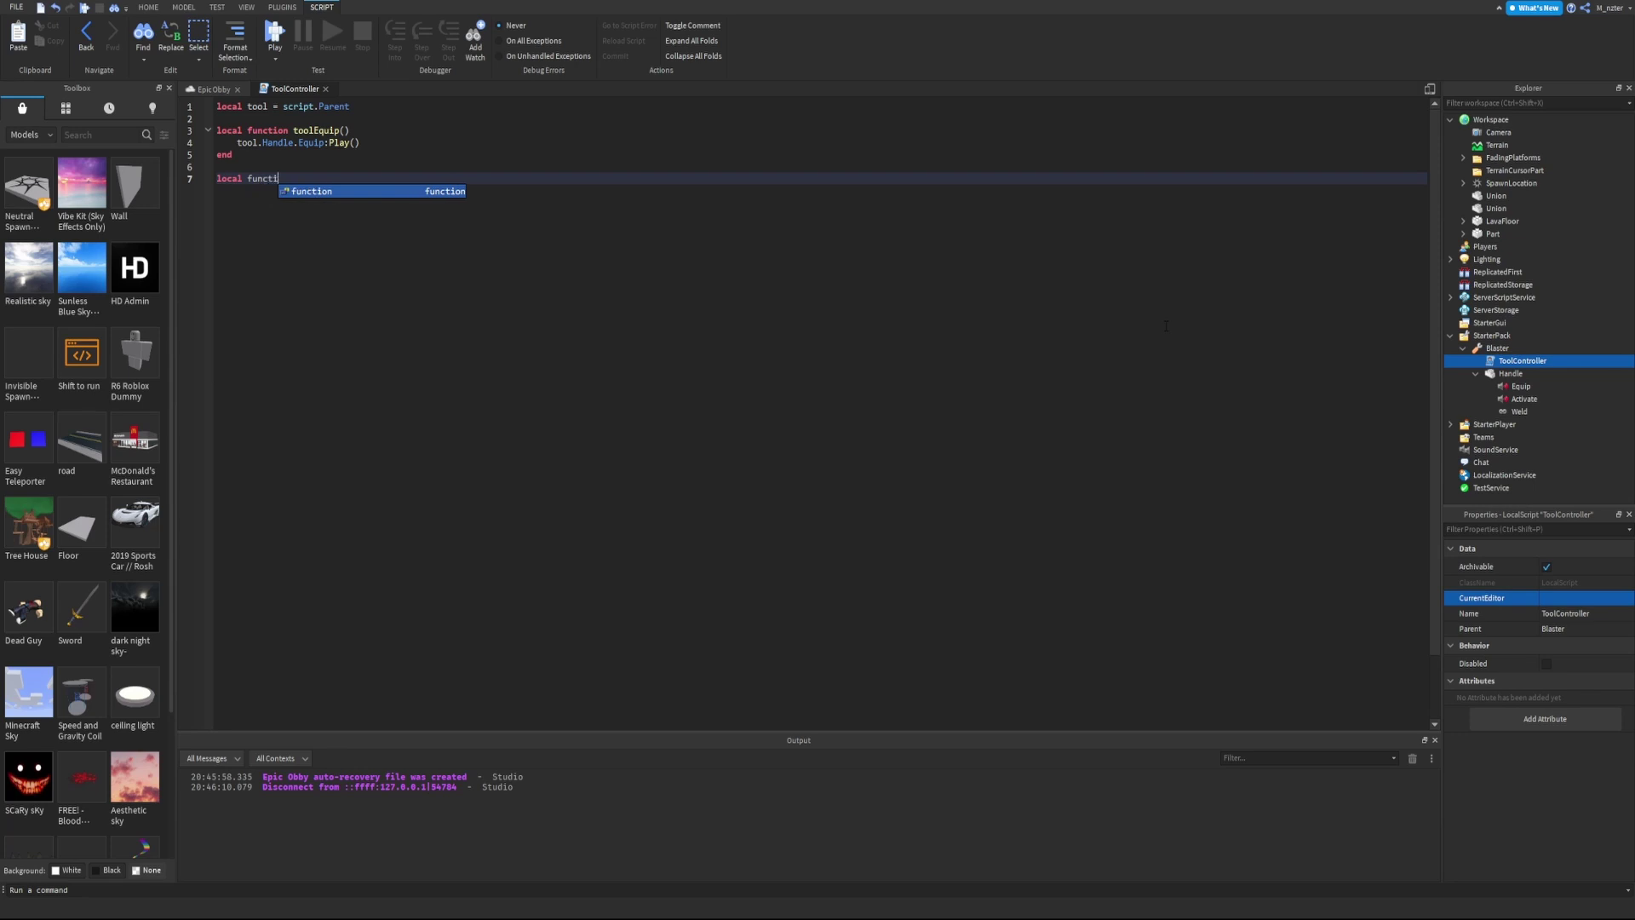
key(Tab)
text(to)
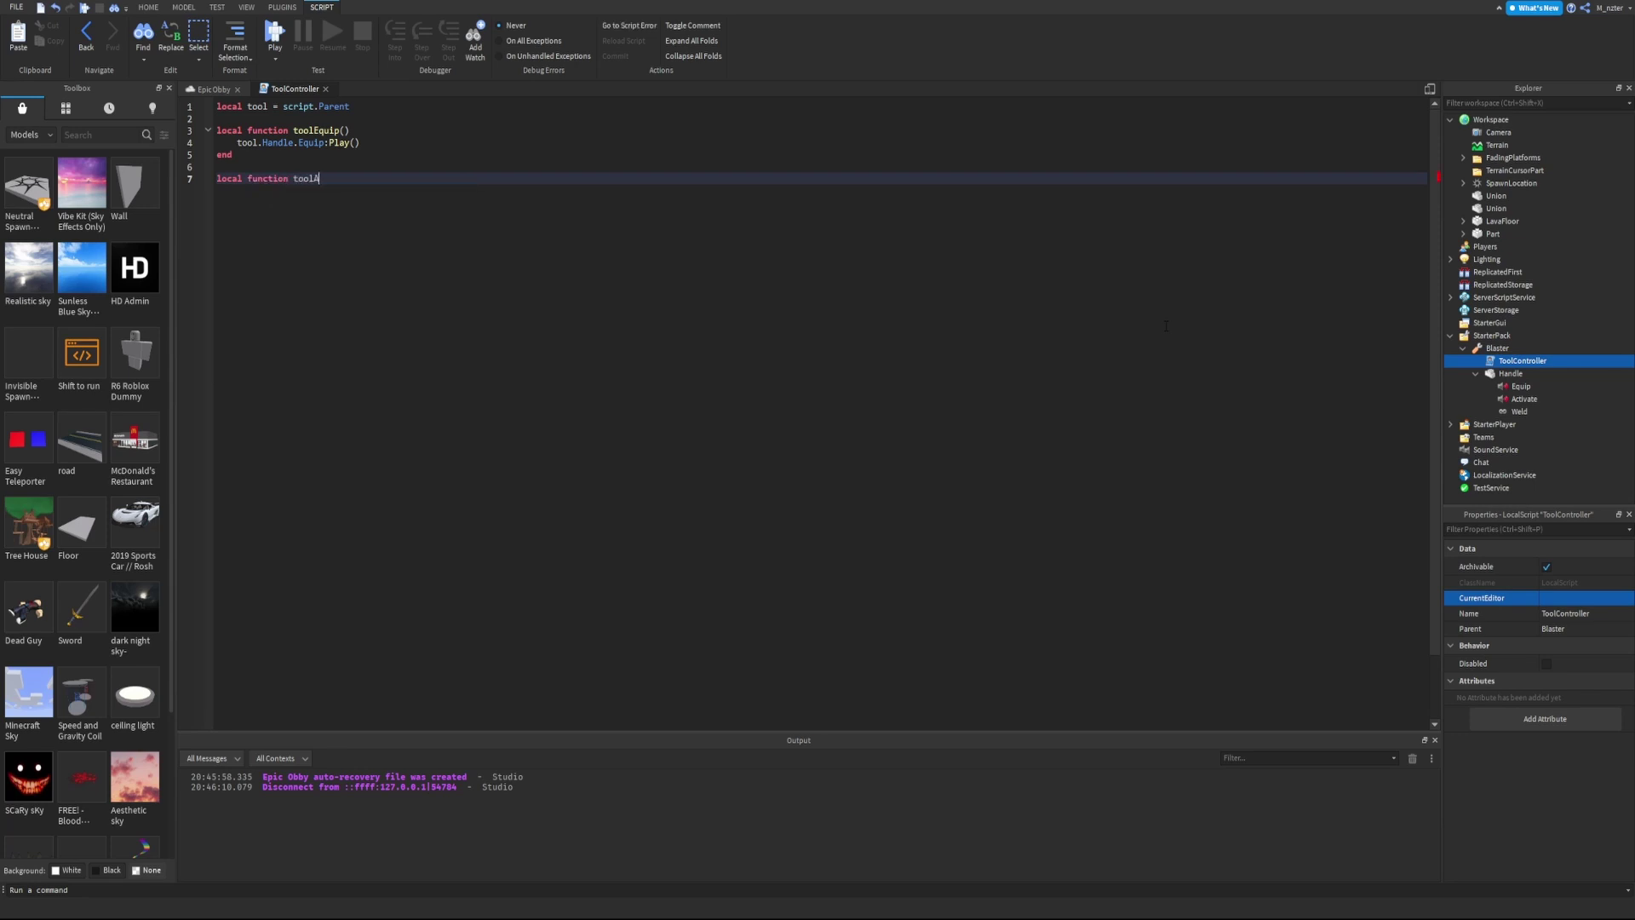
text(olActivated())
key(Return)
- Make toolActivated() play the activation sound with the line tool.Handle.Activate:Play()
text(tool)
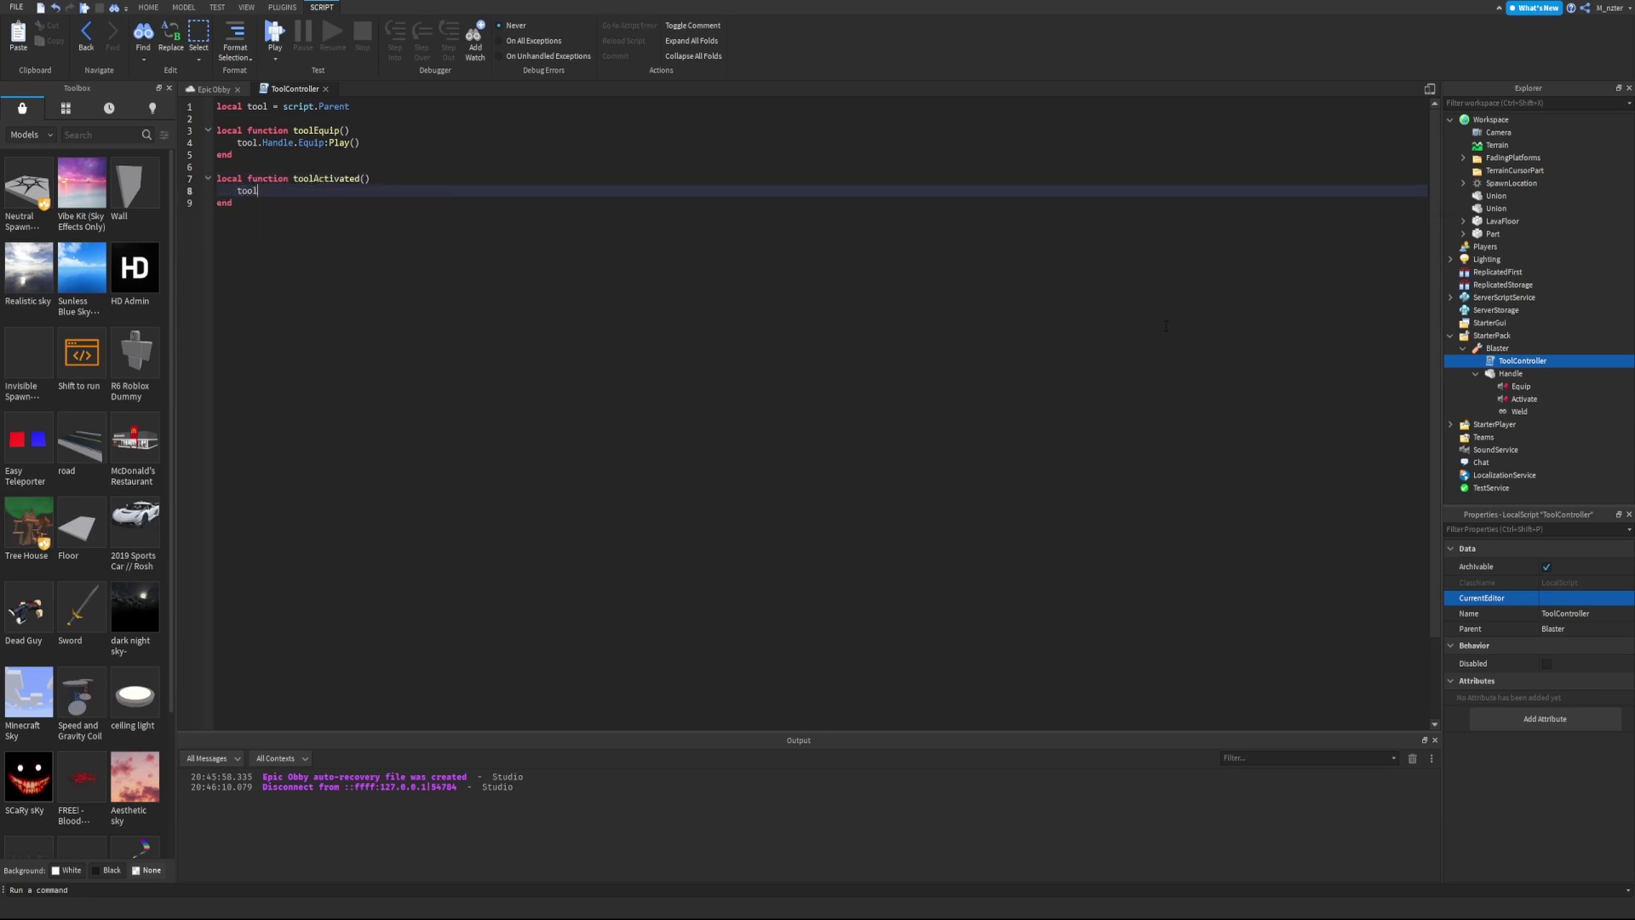
text(.H)
key(Tab)
text(.Ac)
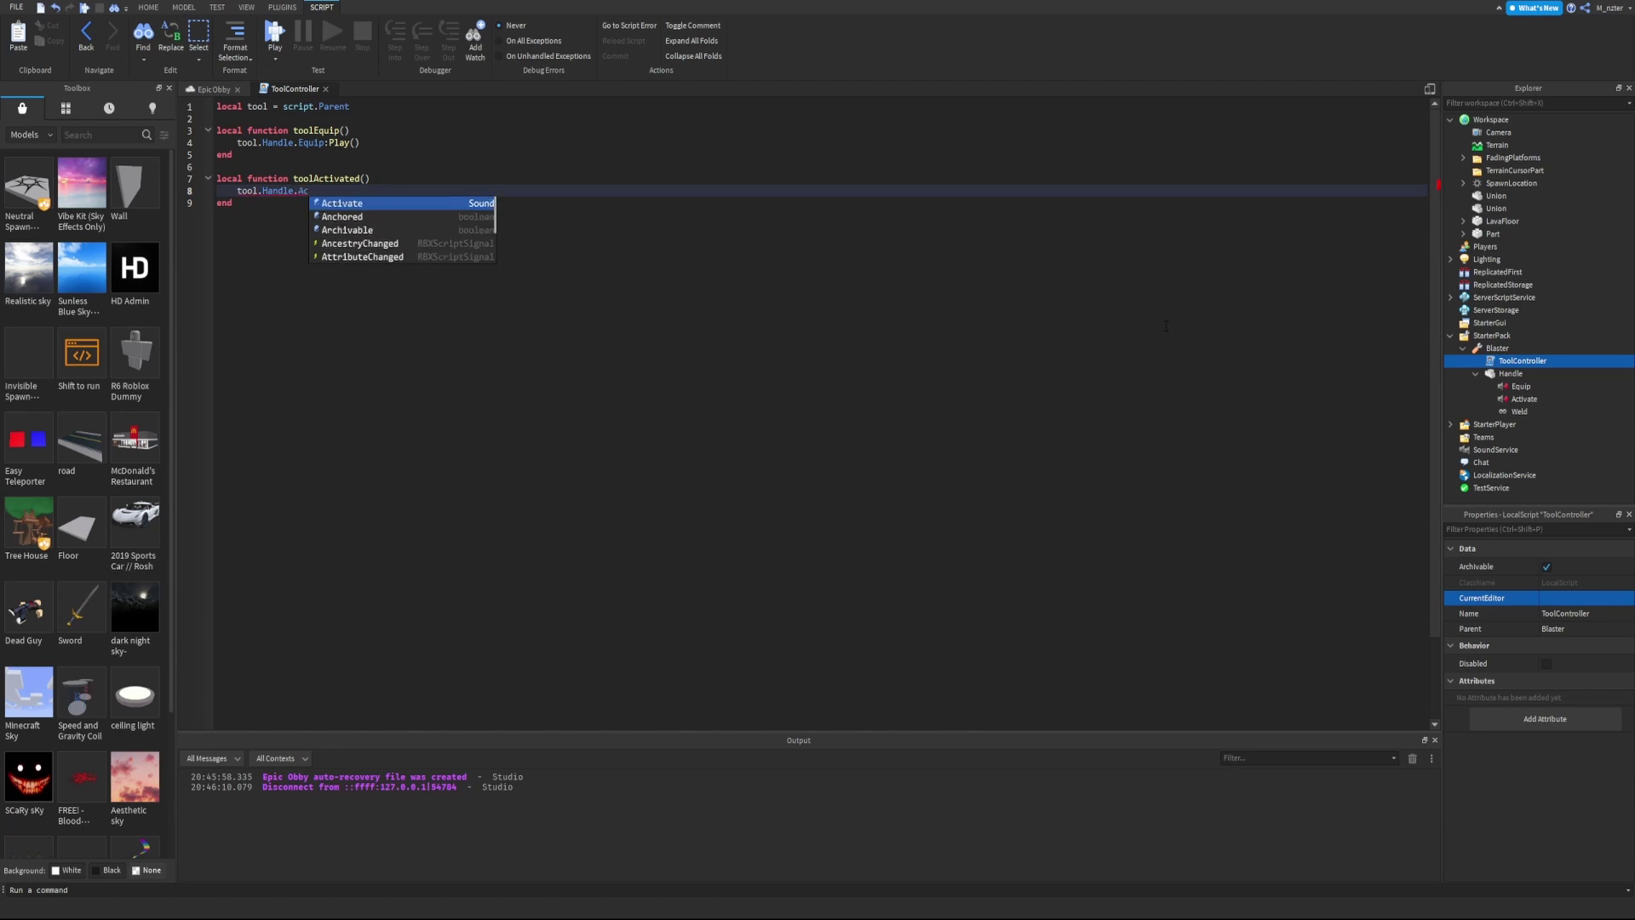
key(Tab)
text(:Pl)
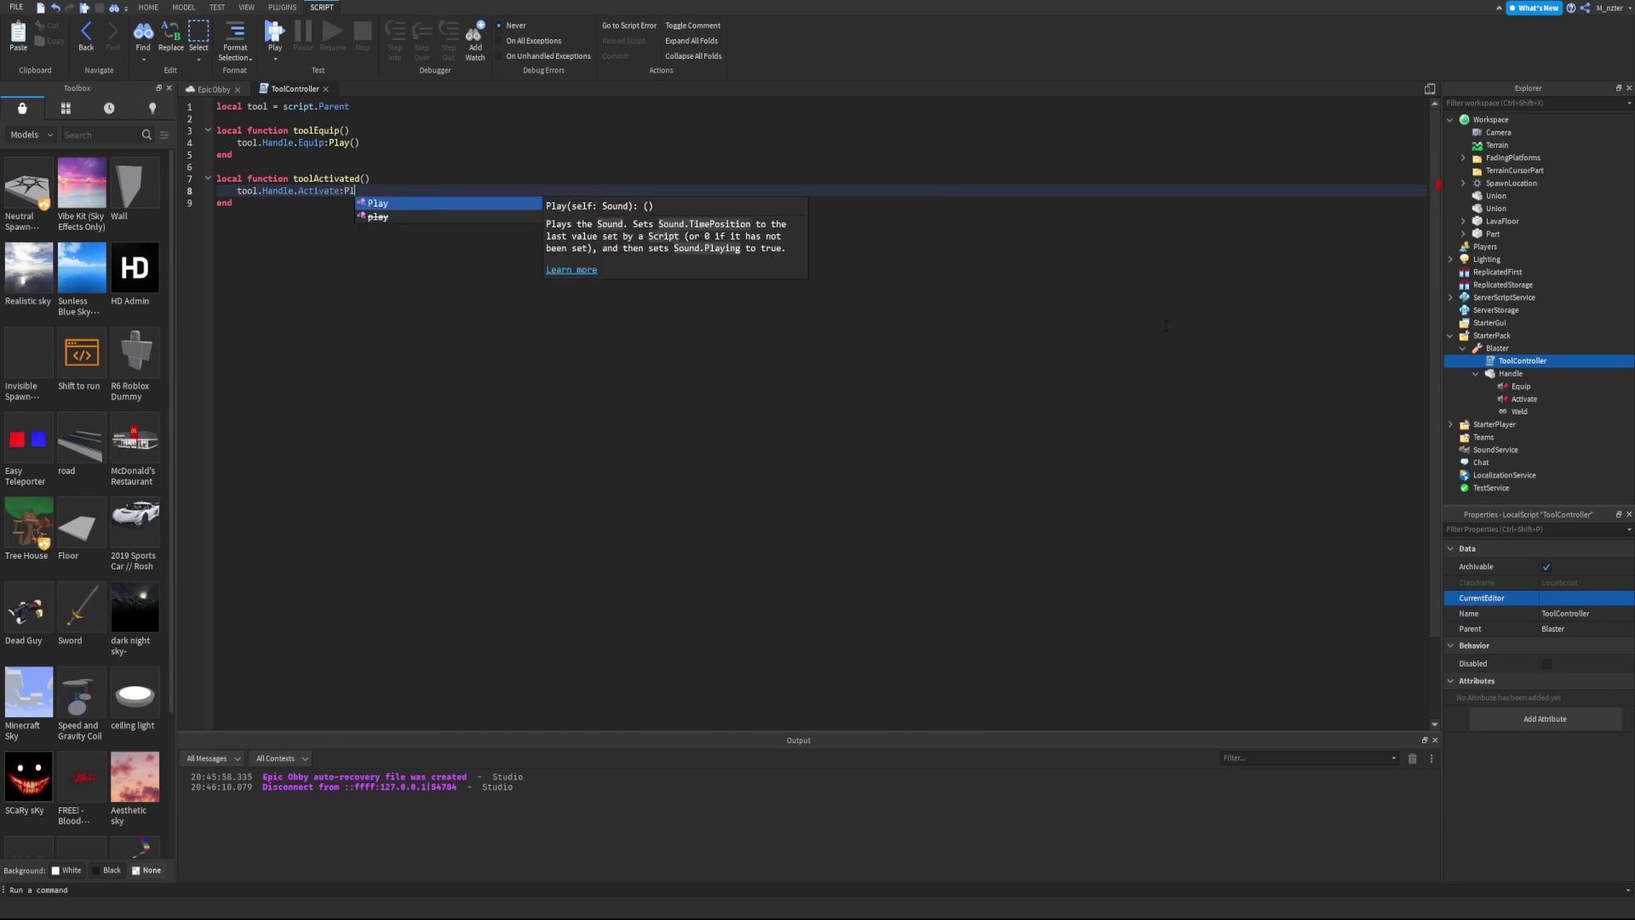
key(Tab)
text(())
- Connect the tool's Equipped event below the functions with the line tool.Equipped:Connect(toolEquip)
key(Down)
key(Return)
key(Return)
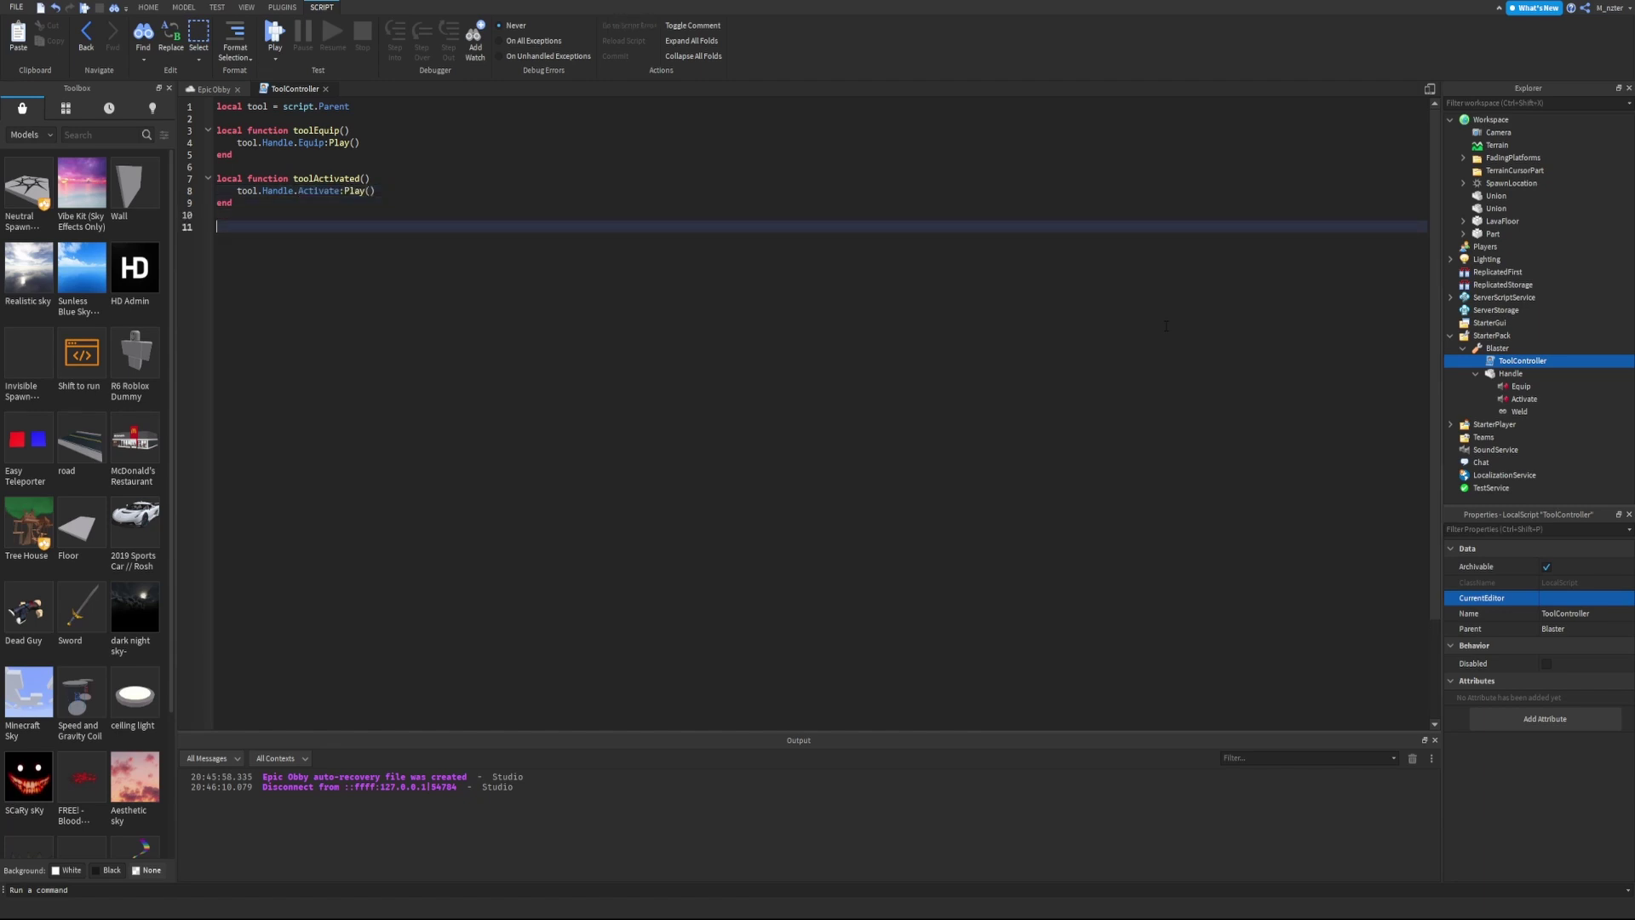
text(too)
key(Tab)
text(.)
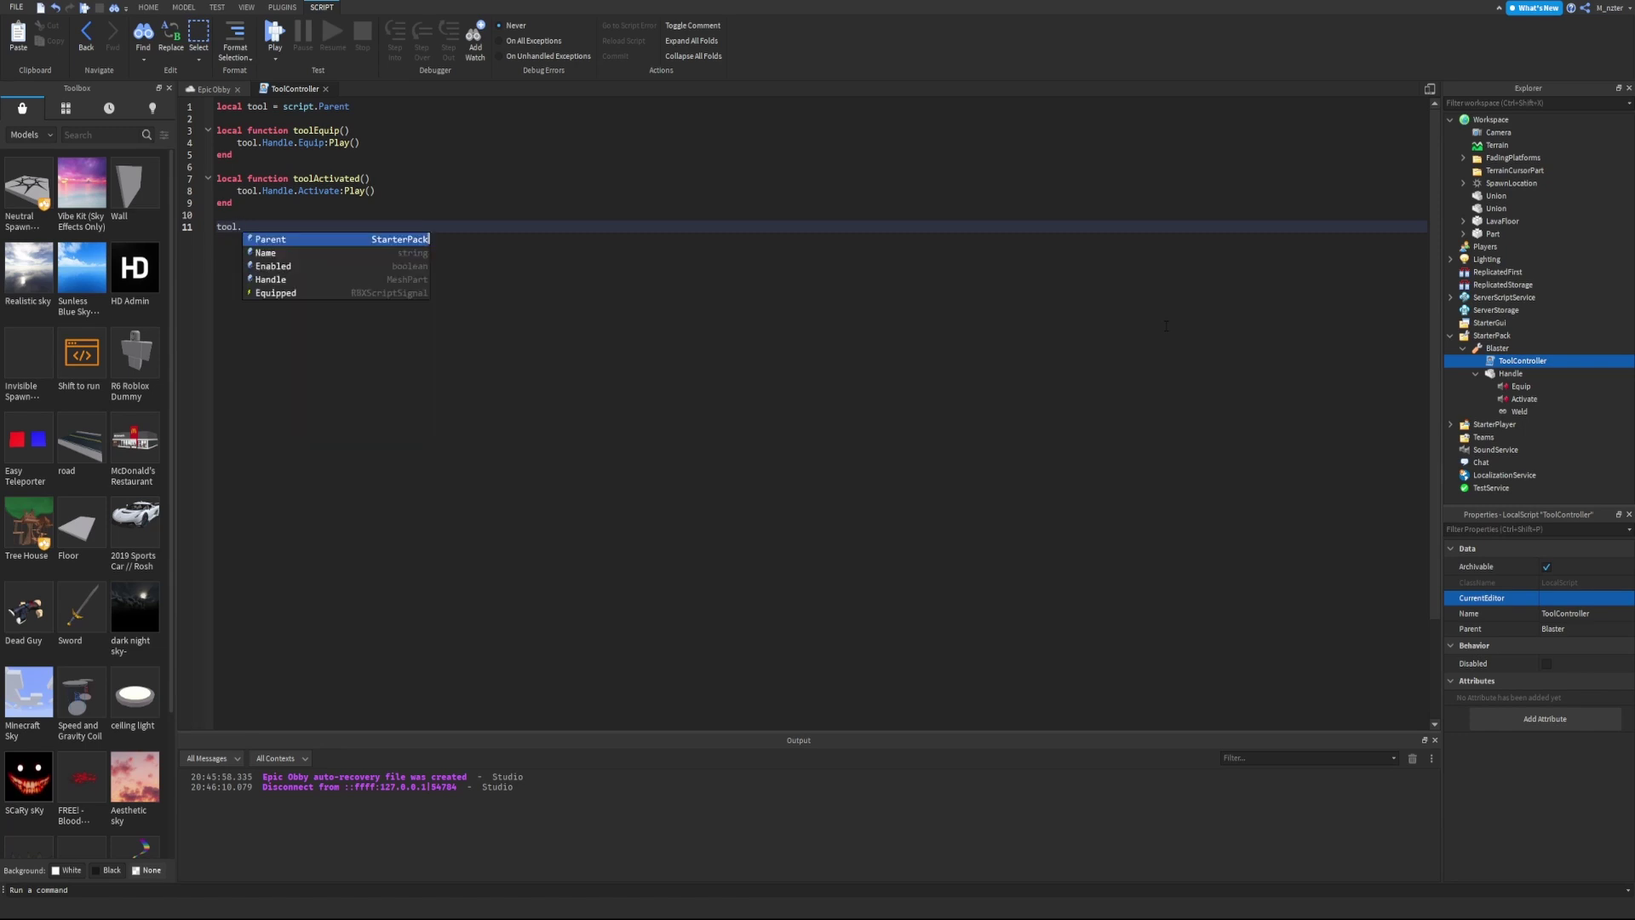
text(Eq)
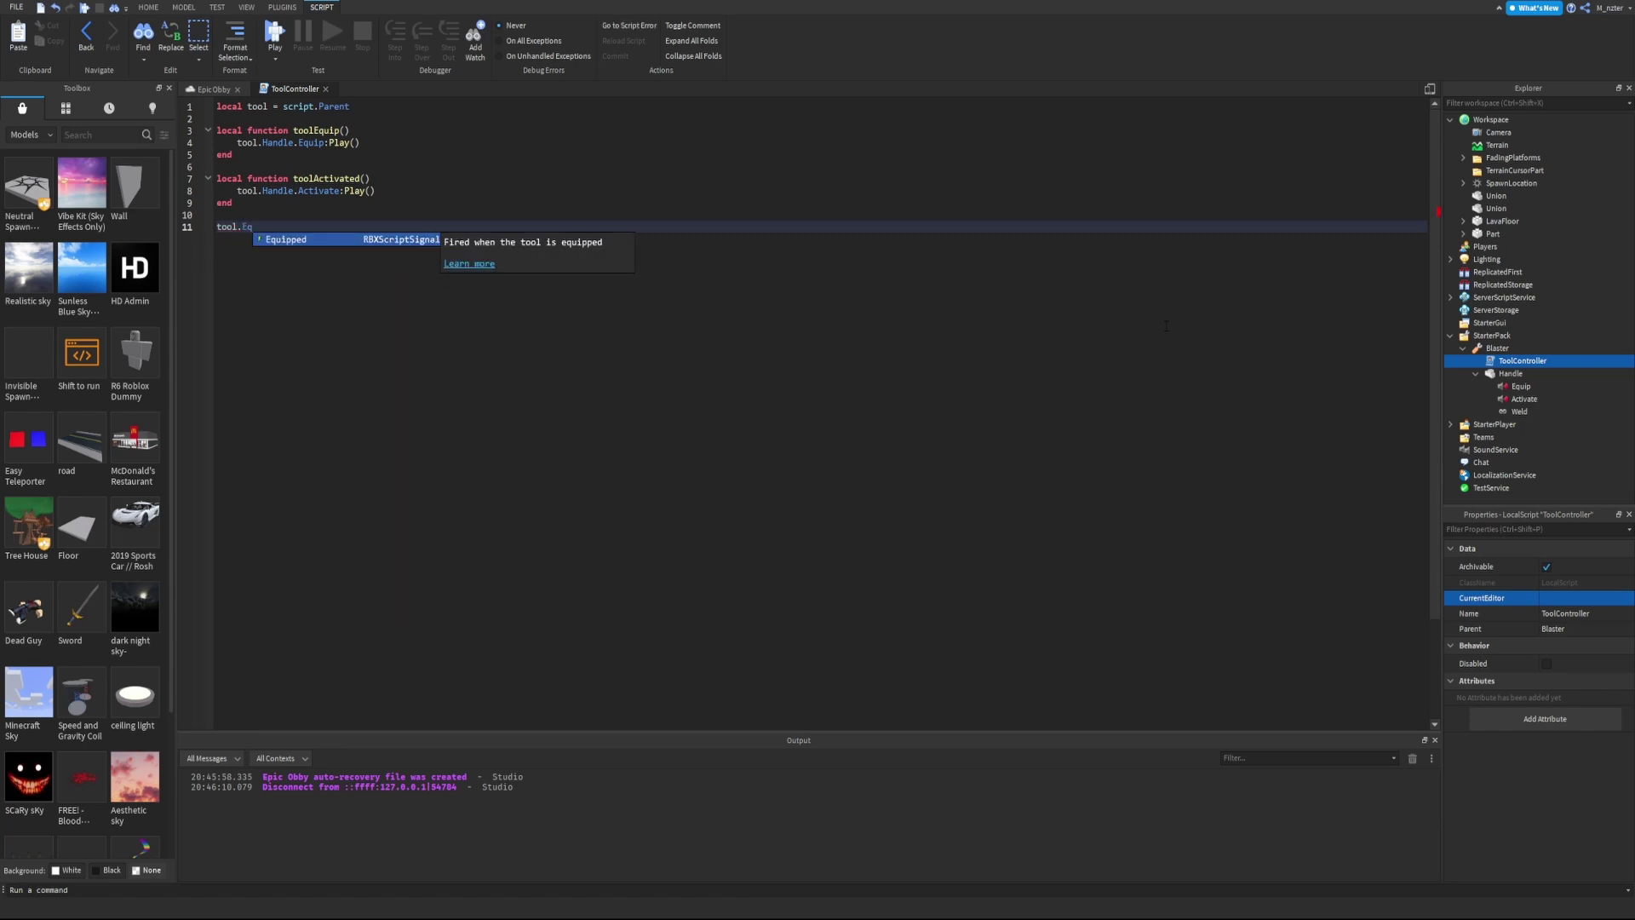
key(Tab)
text(:Co)
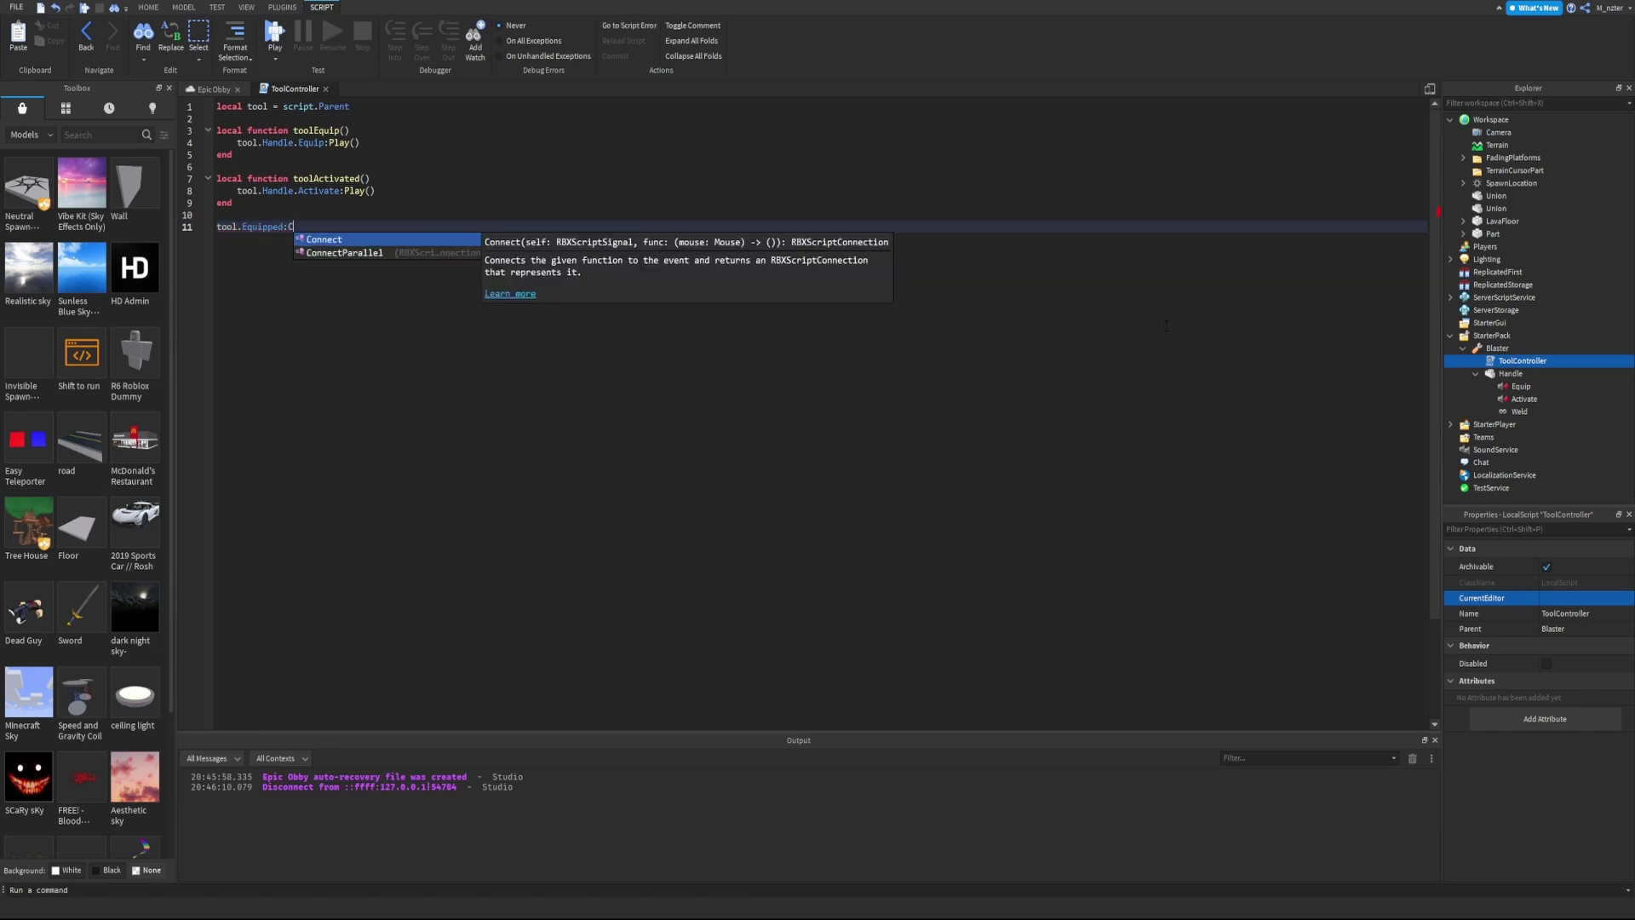
key(Tab)
text((to)
key(Tab)
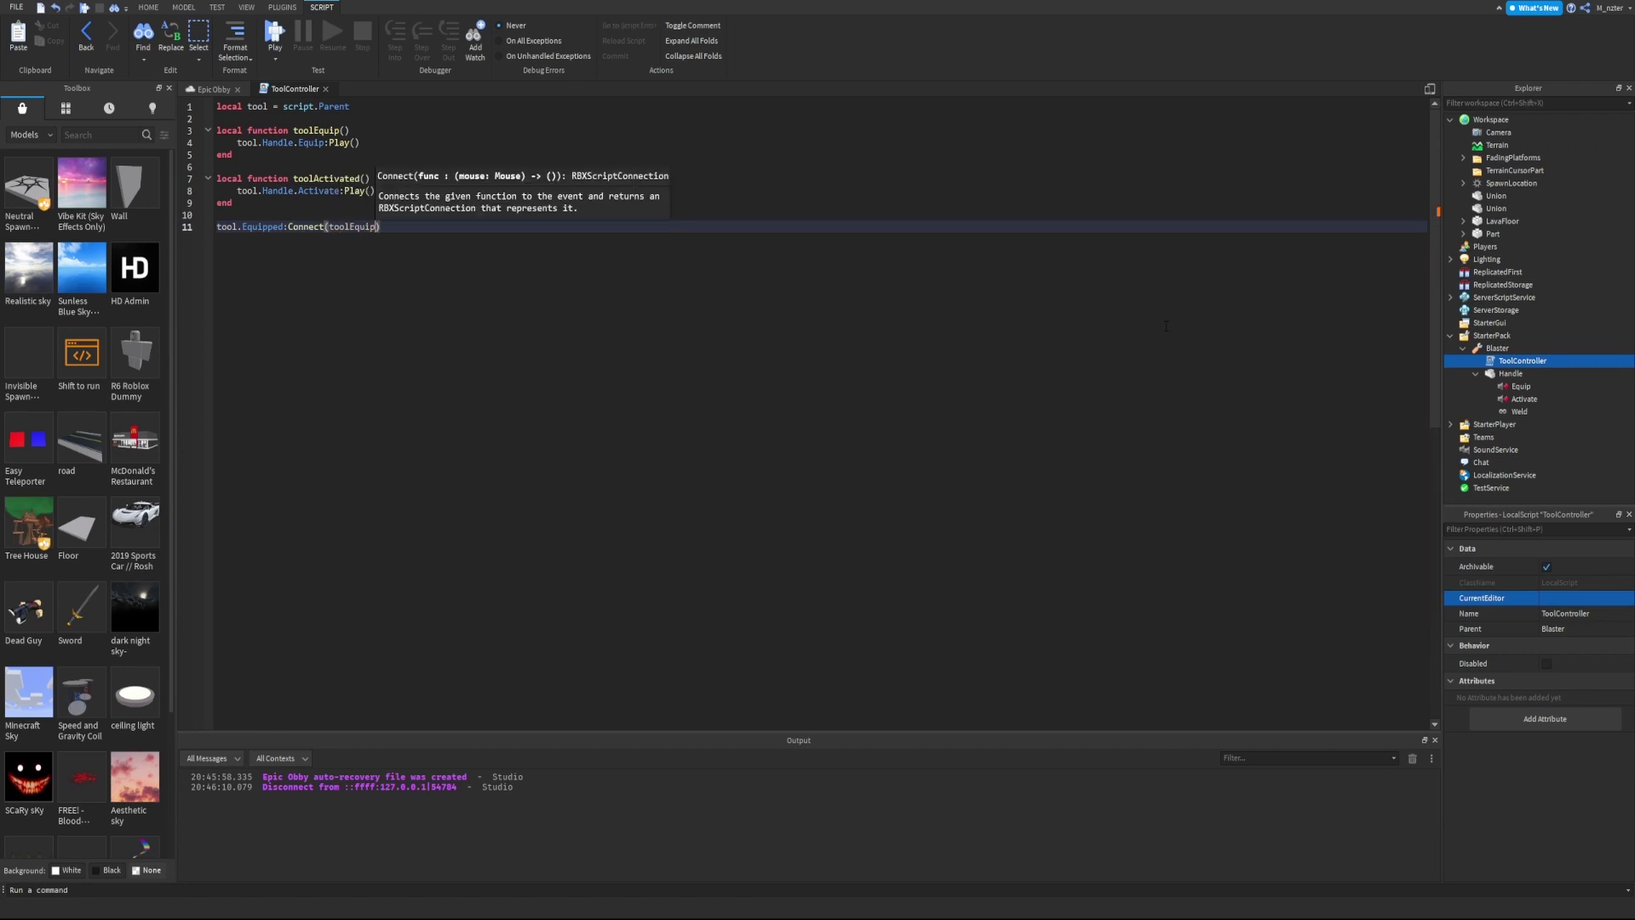
key(Right)
- Connect the tool's Activated event on the following line with tool.Activated:Connect(toolActivated)
key(Return)
text(tool.A)
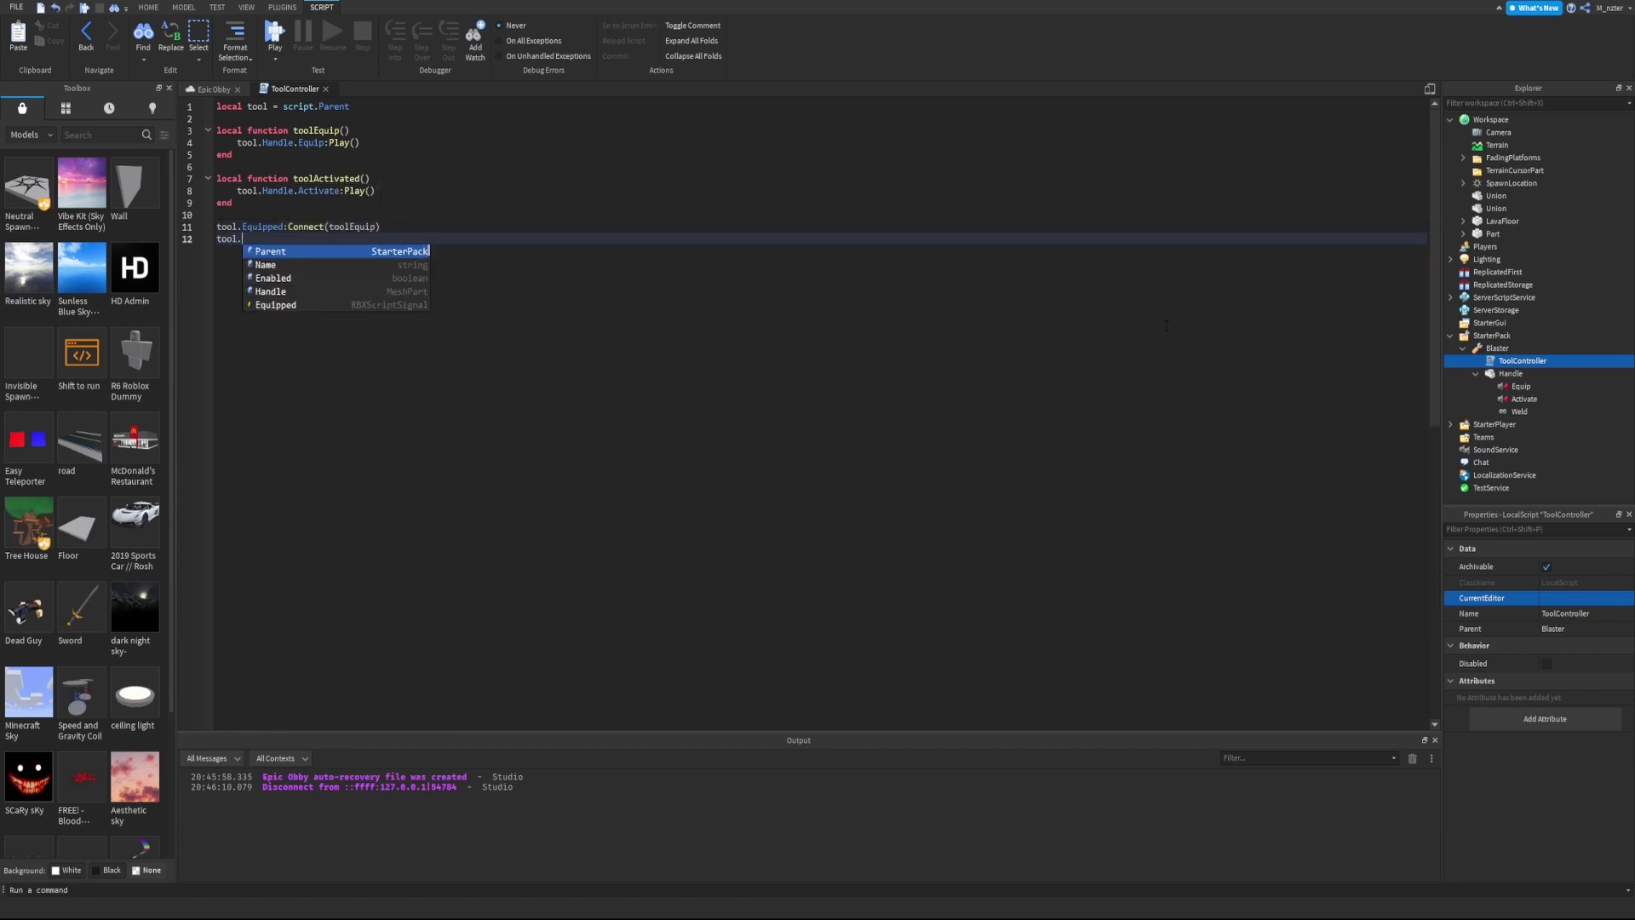
key(Tab)
text(:Co)
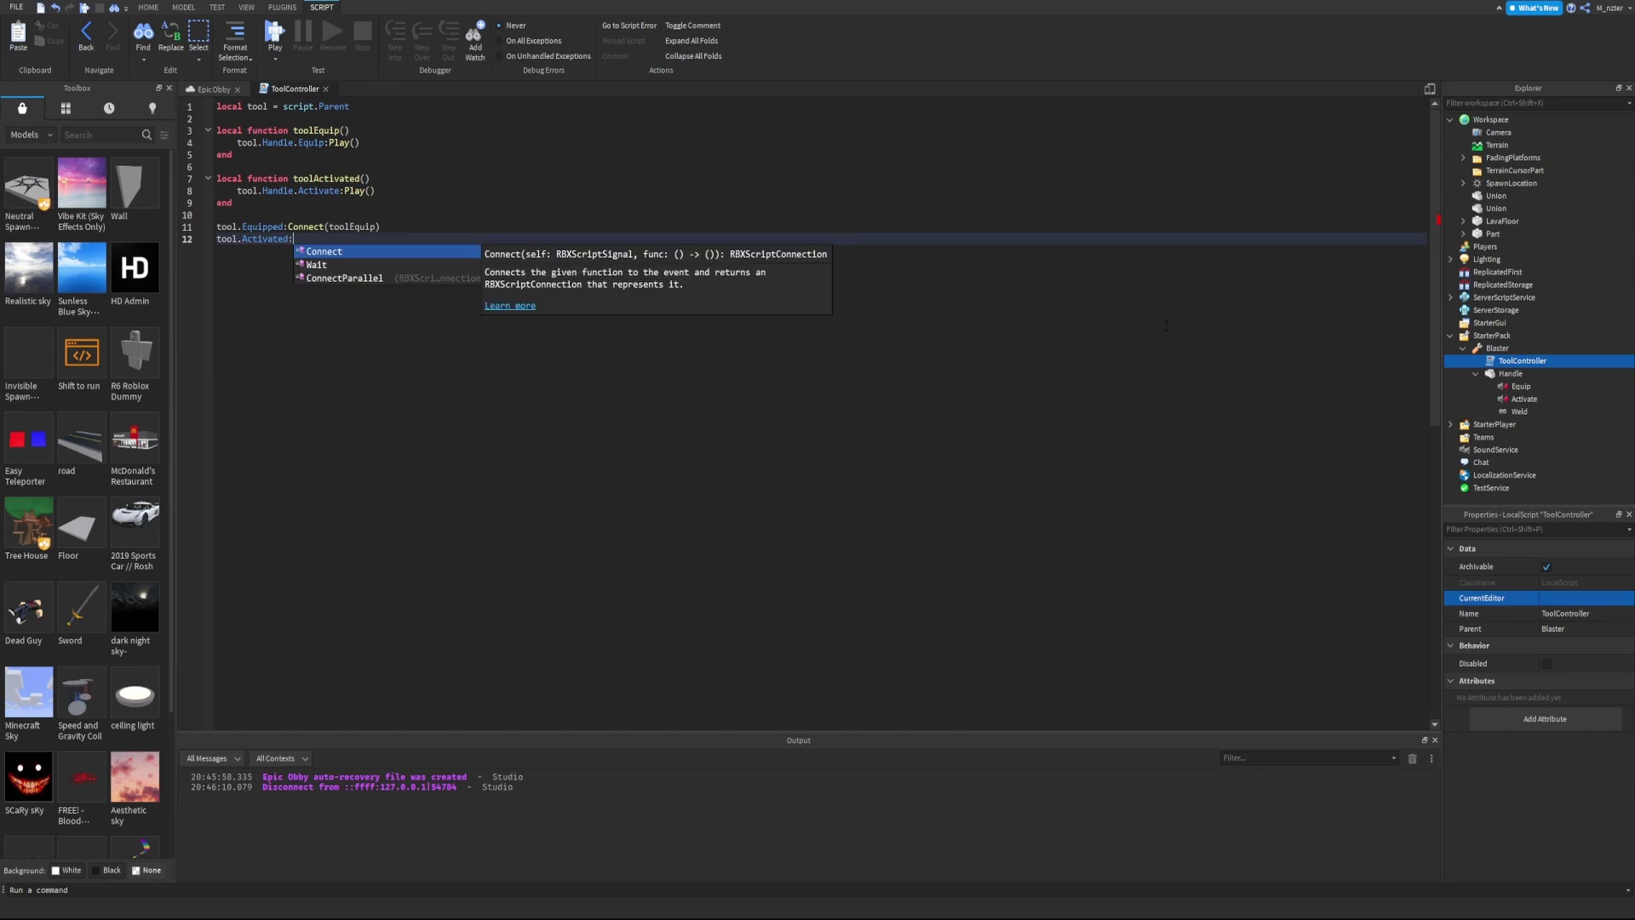
key(Tab)
text(()
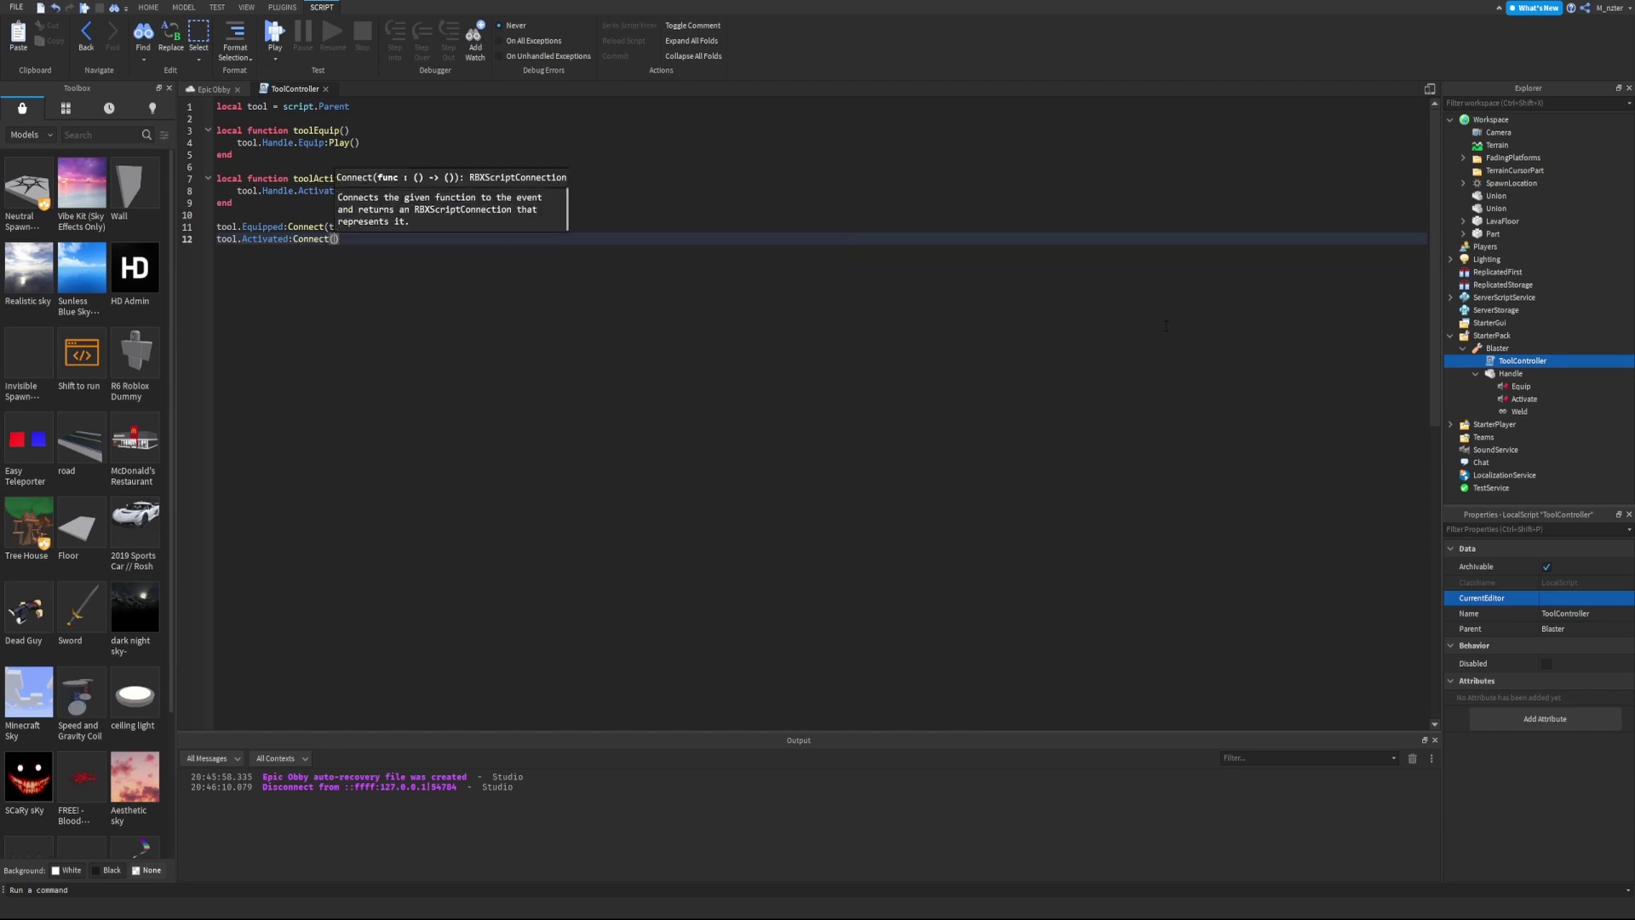
text(toolActivated)
click(1034, 248)
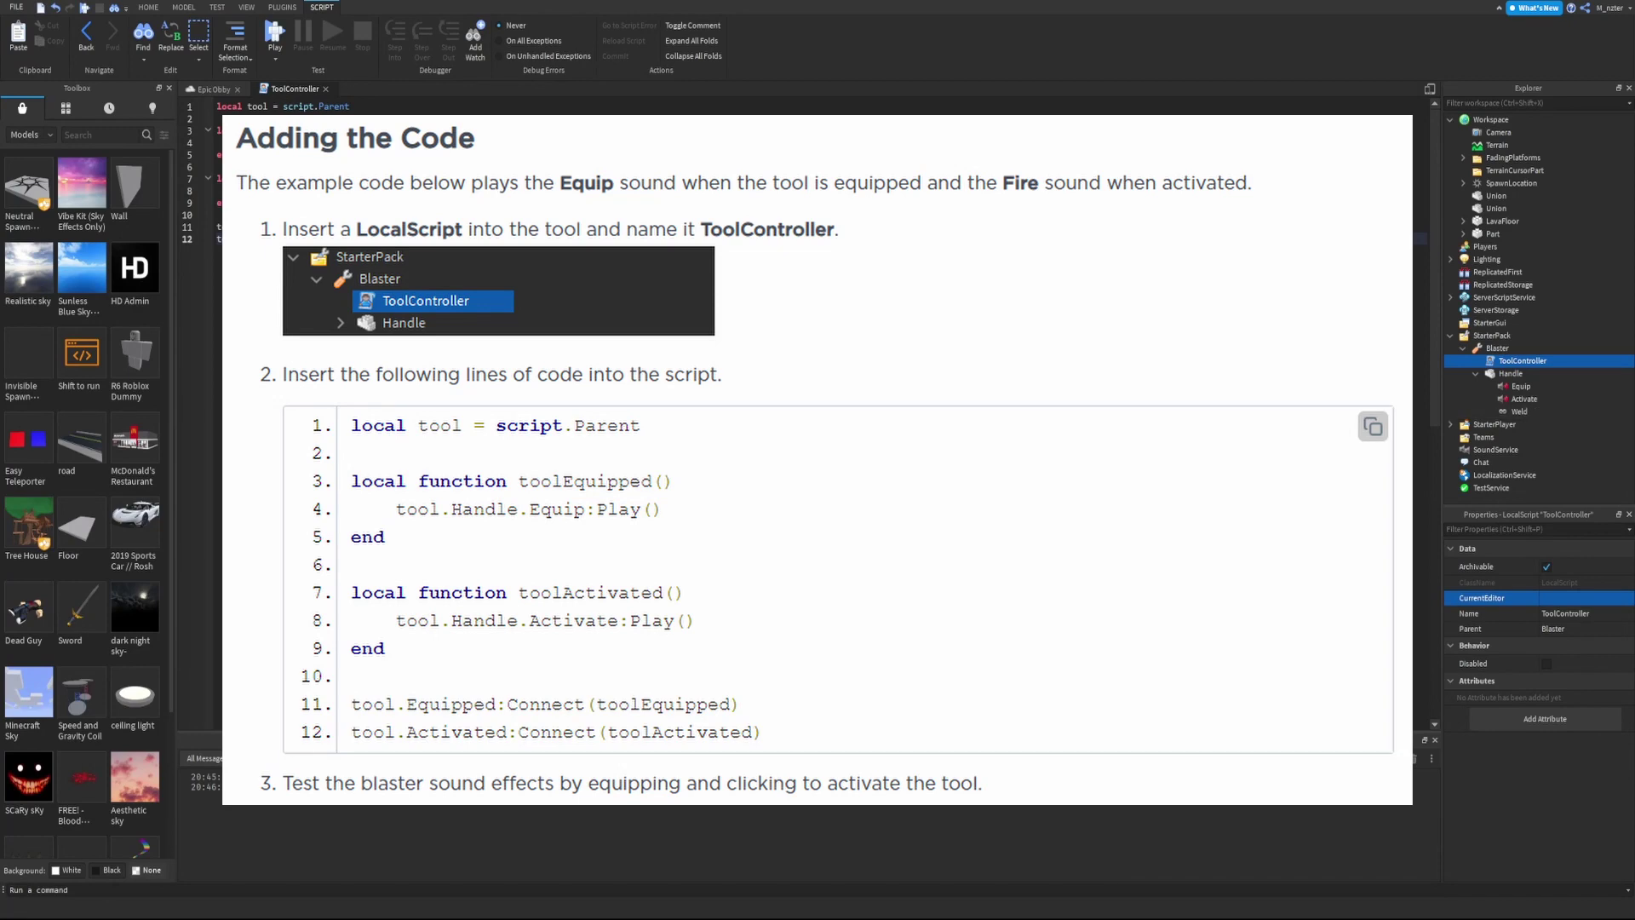
- Playtest the place, equip the Blaster from the hotbar and fire it to check both sound effects
key(F5)
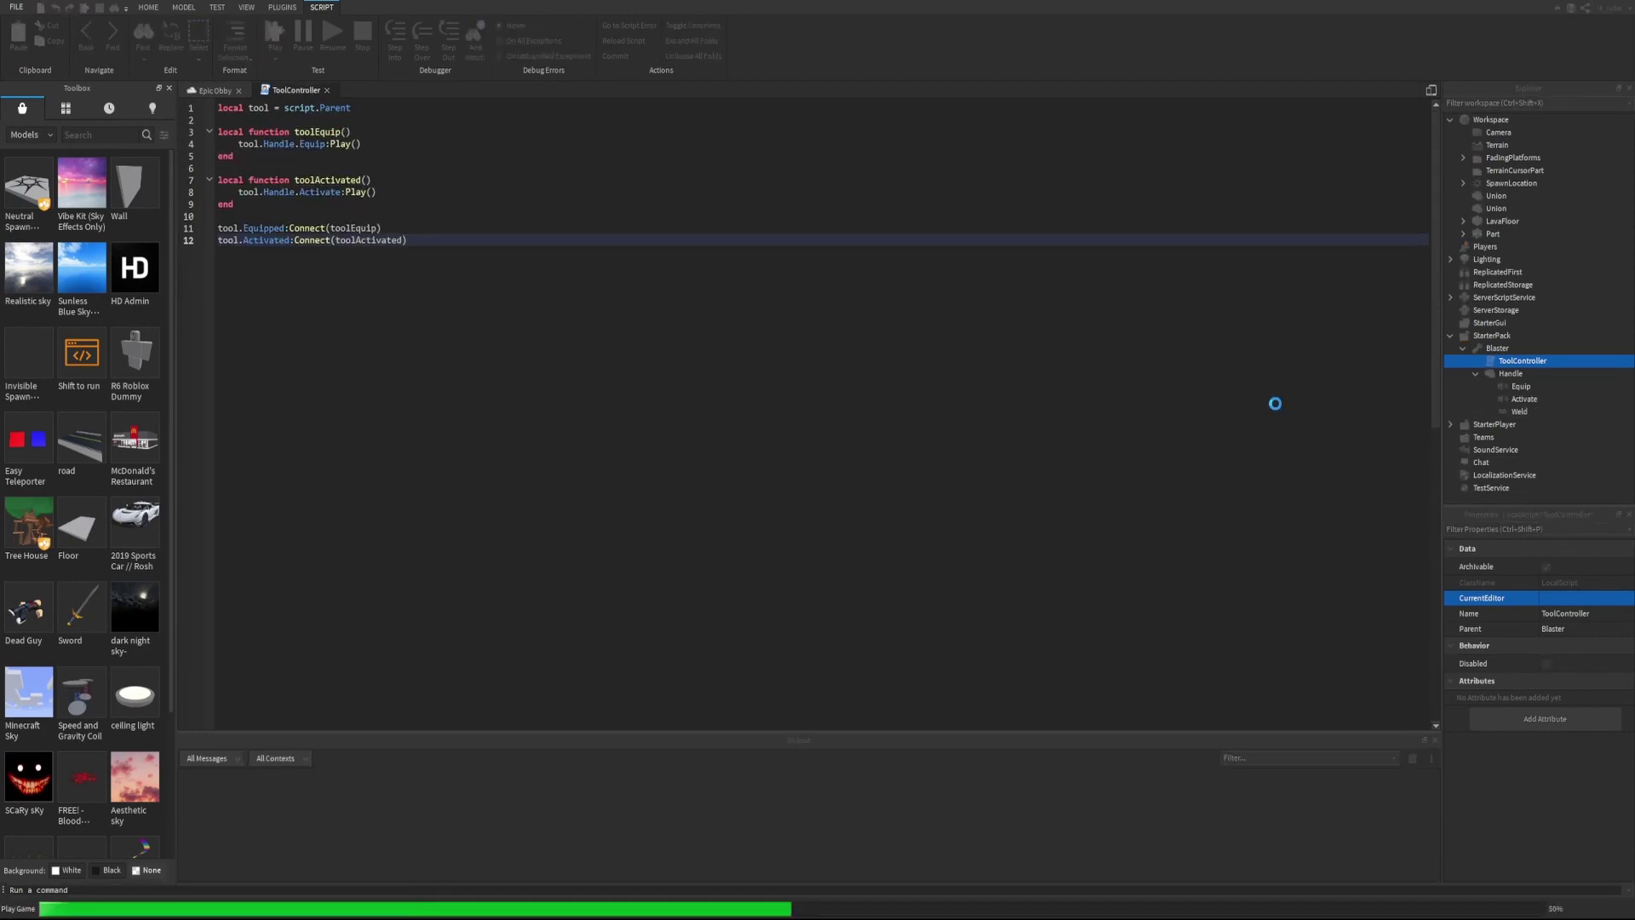
key(1)
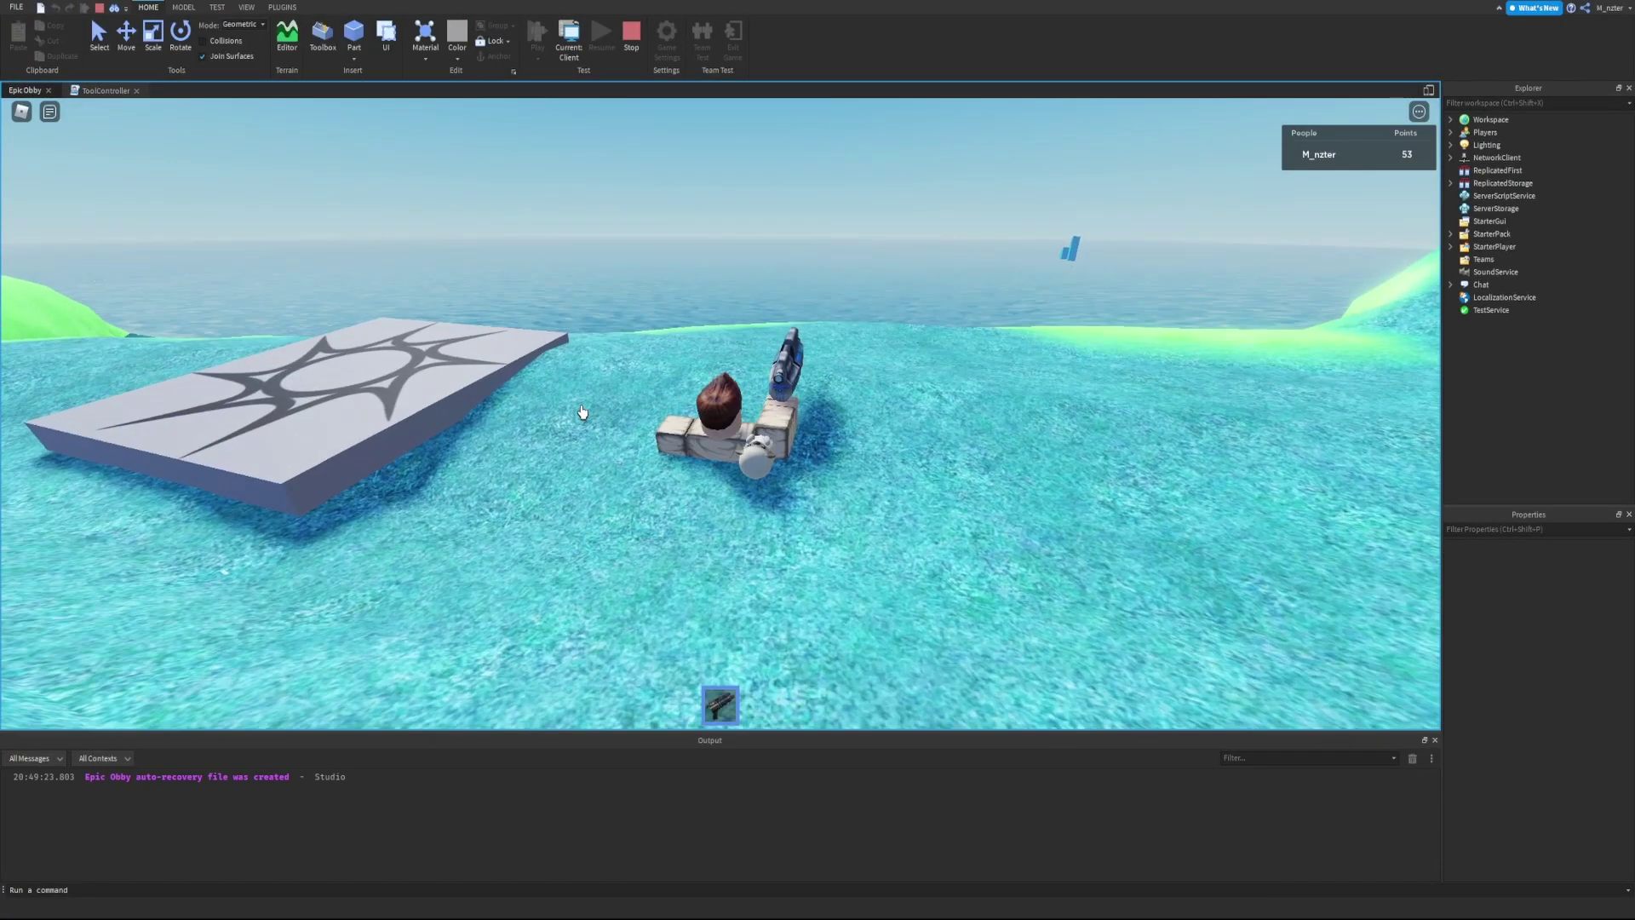
right_drag(582, 412, 583, 412)
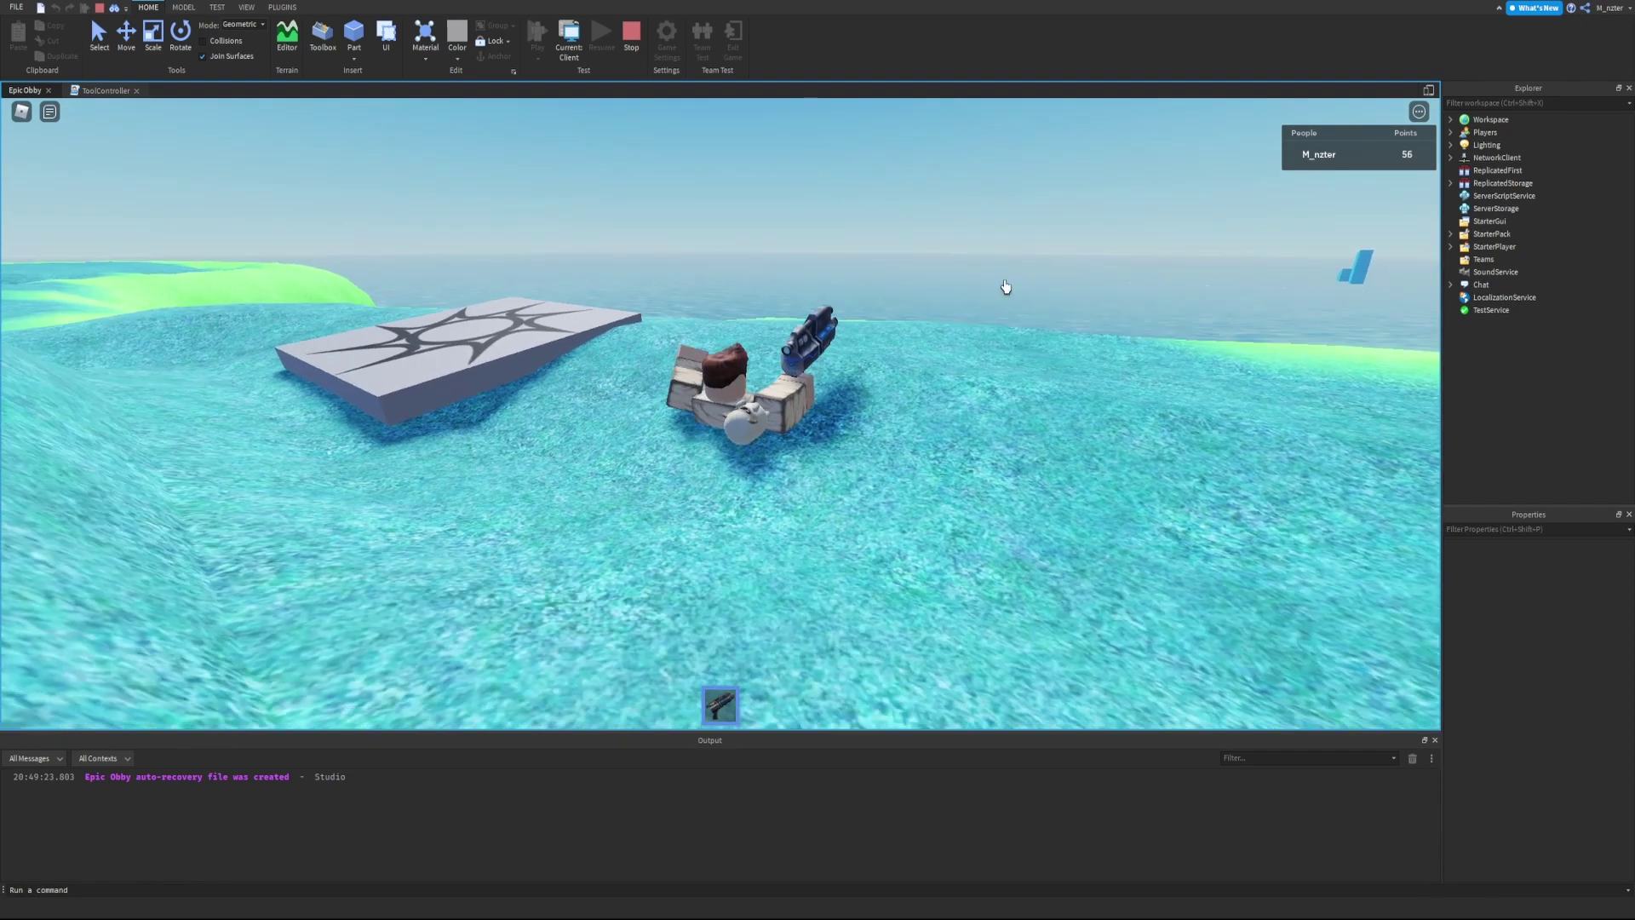
click(1004, 285)
click(1005, 286)
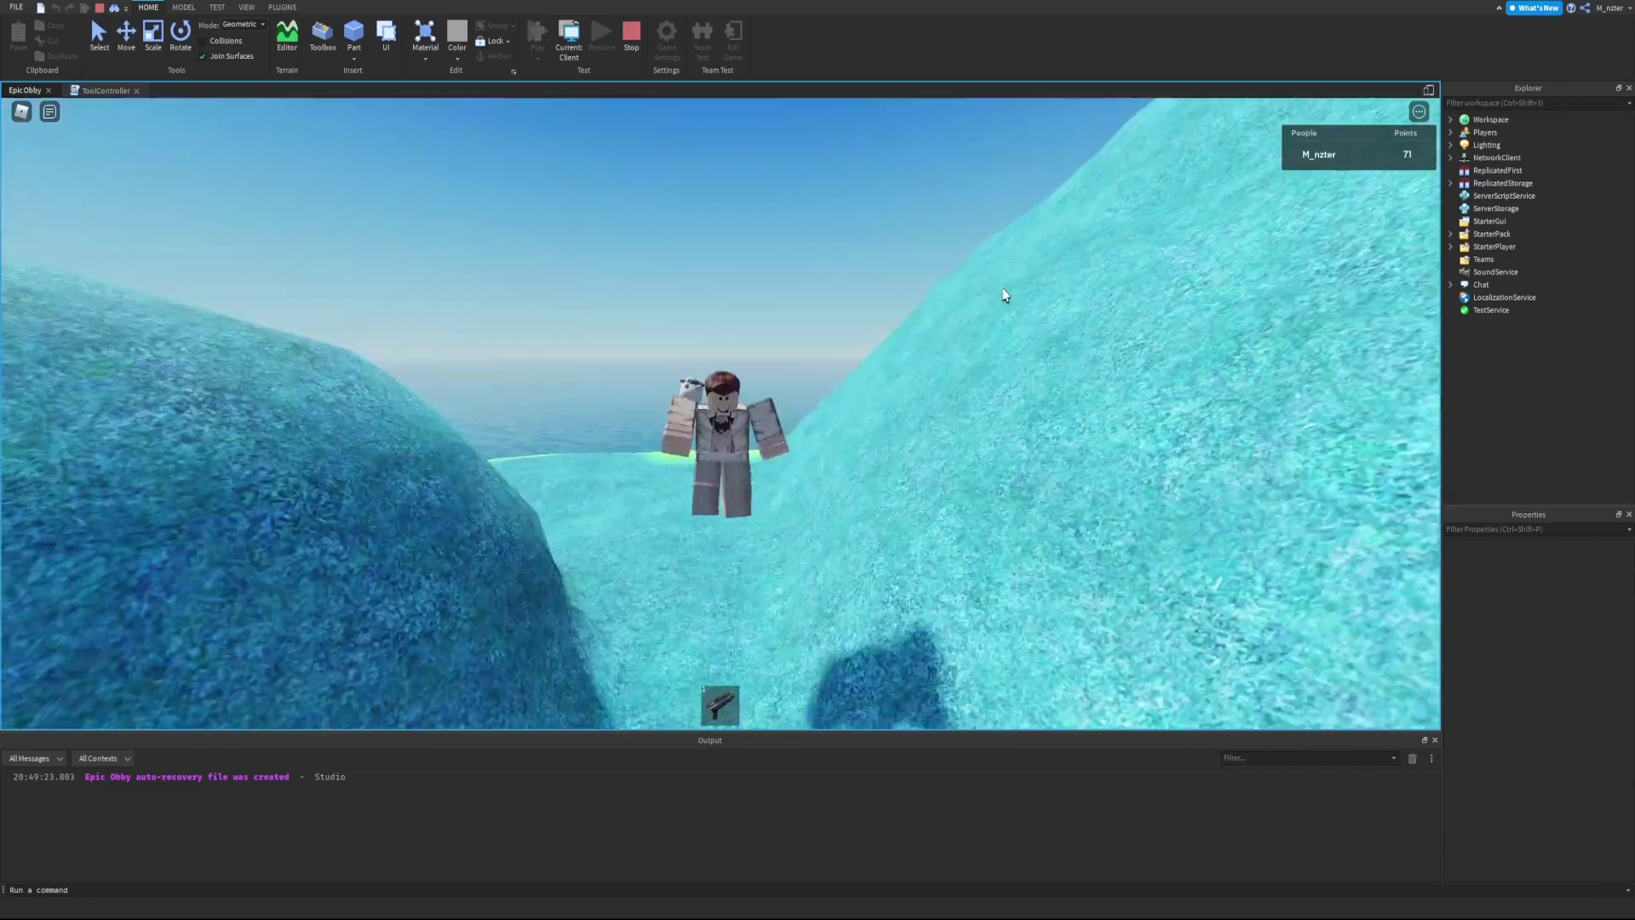
key(s)
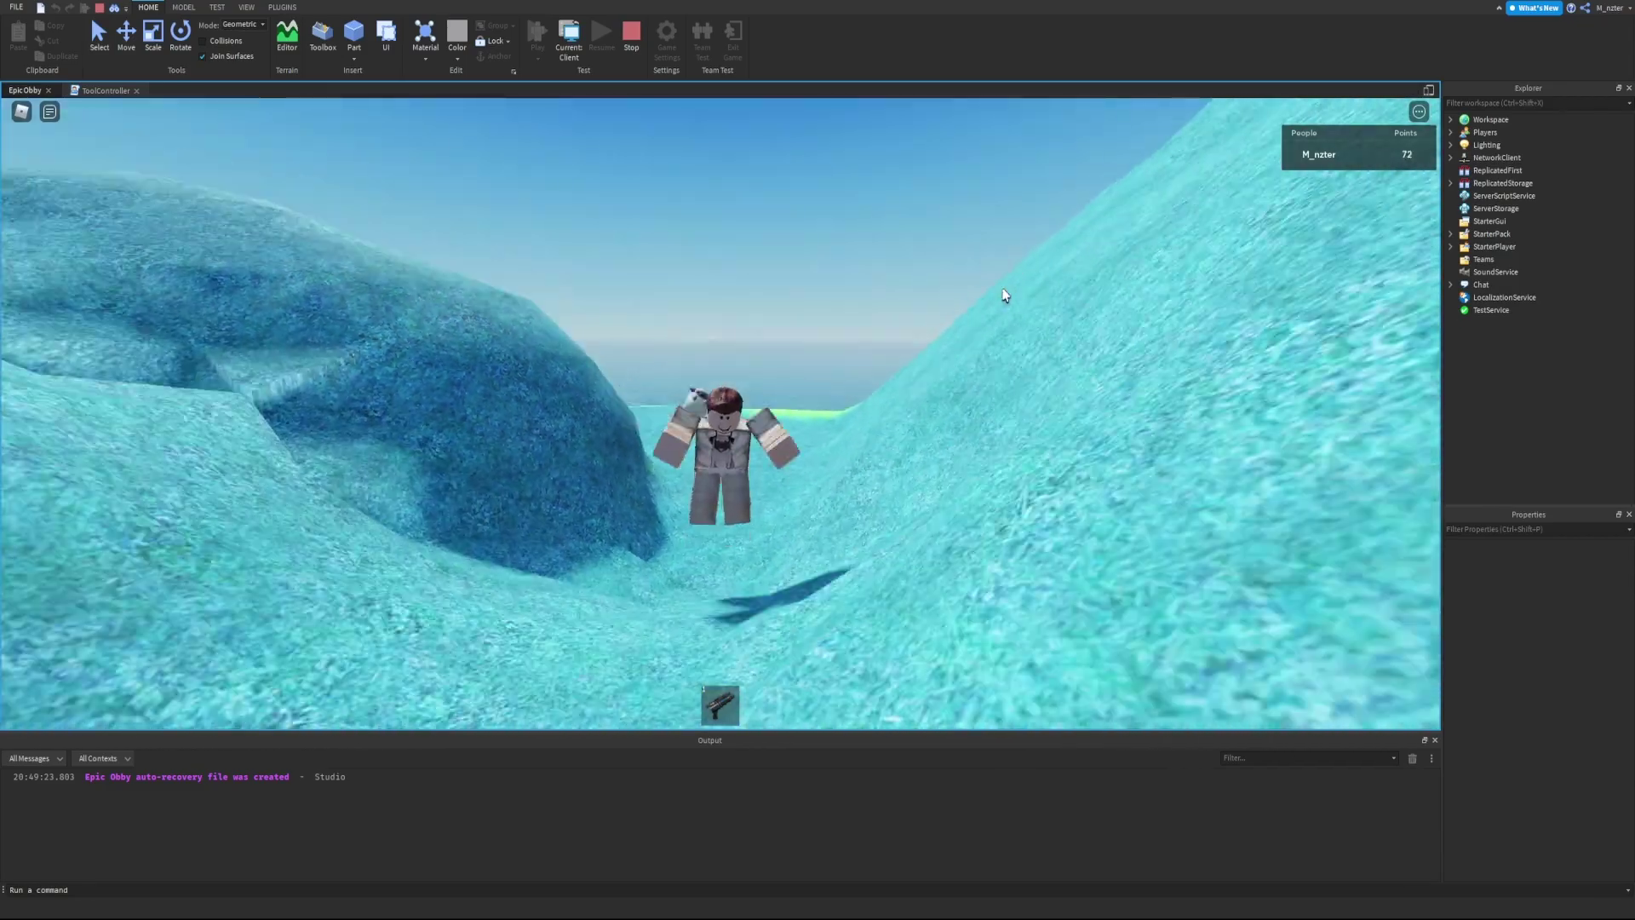
right_drag(1005, 294, 1004, 295)
key(space)
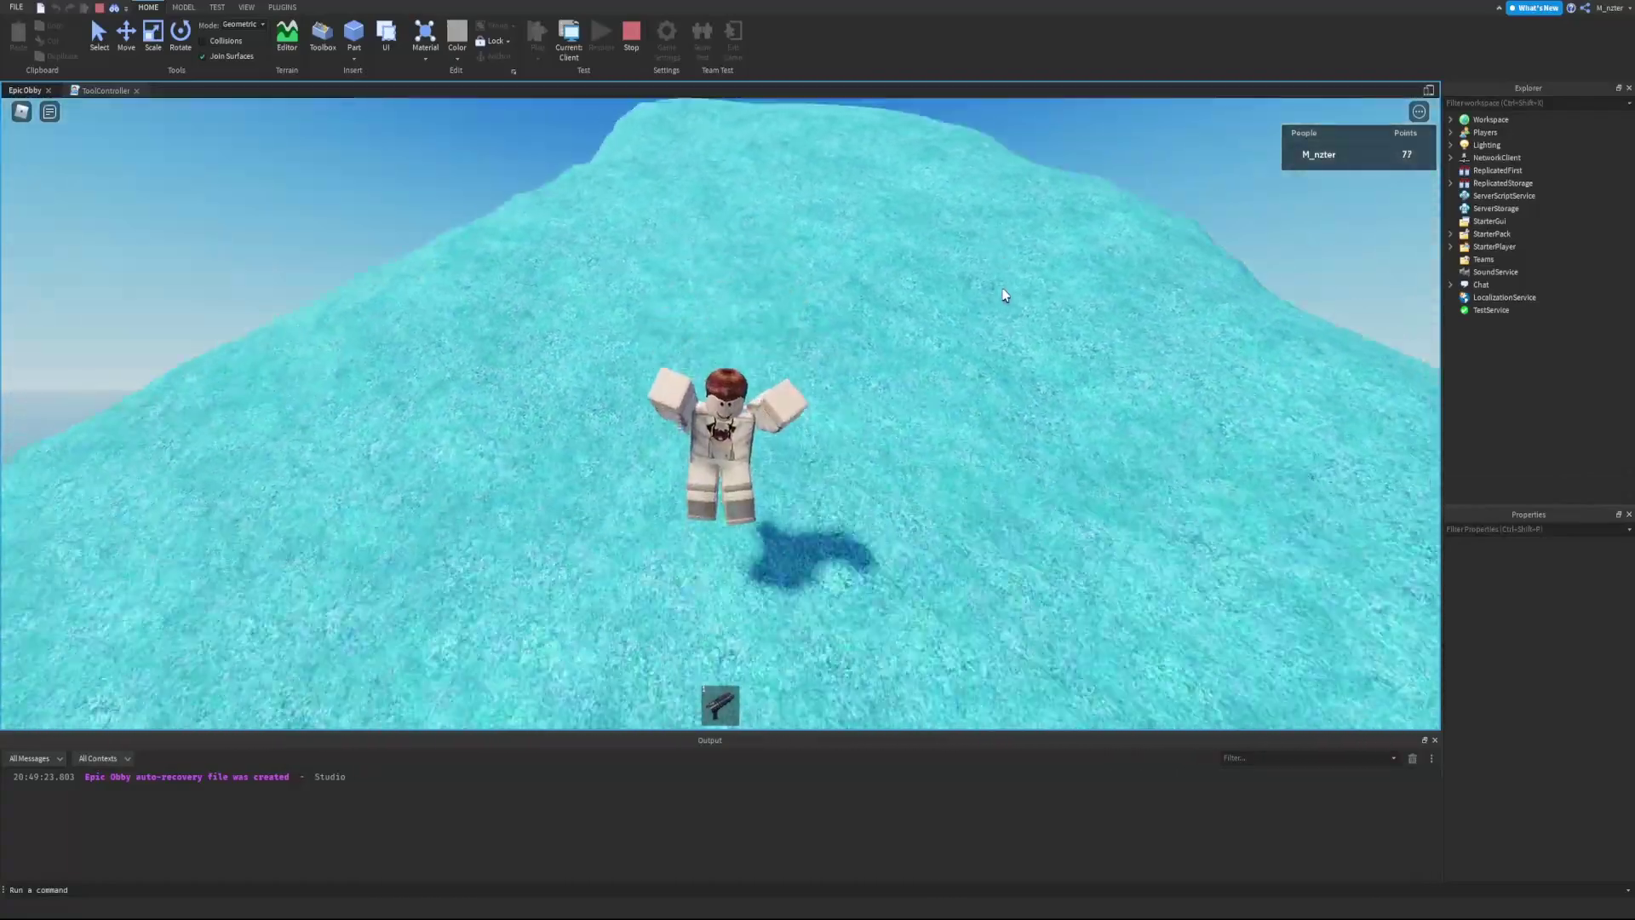
key(s)
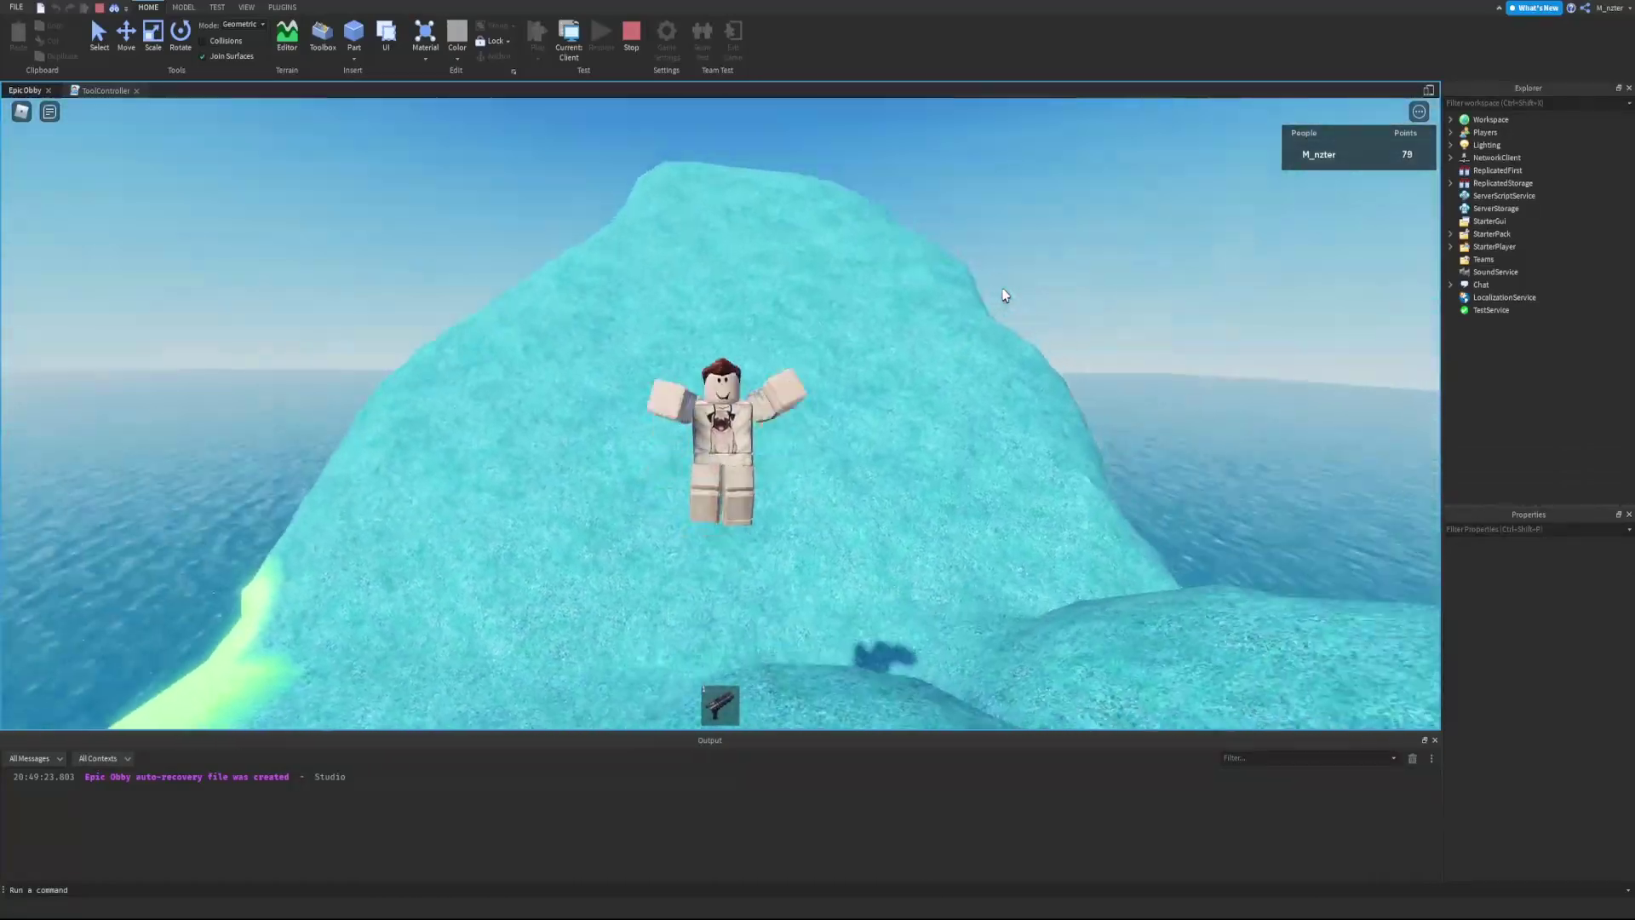
key(s)
key(space)
right_drag(1005, 295, 1005, 295)
key(s)
key(space)
key(s)
key(space)
key(s)
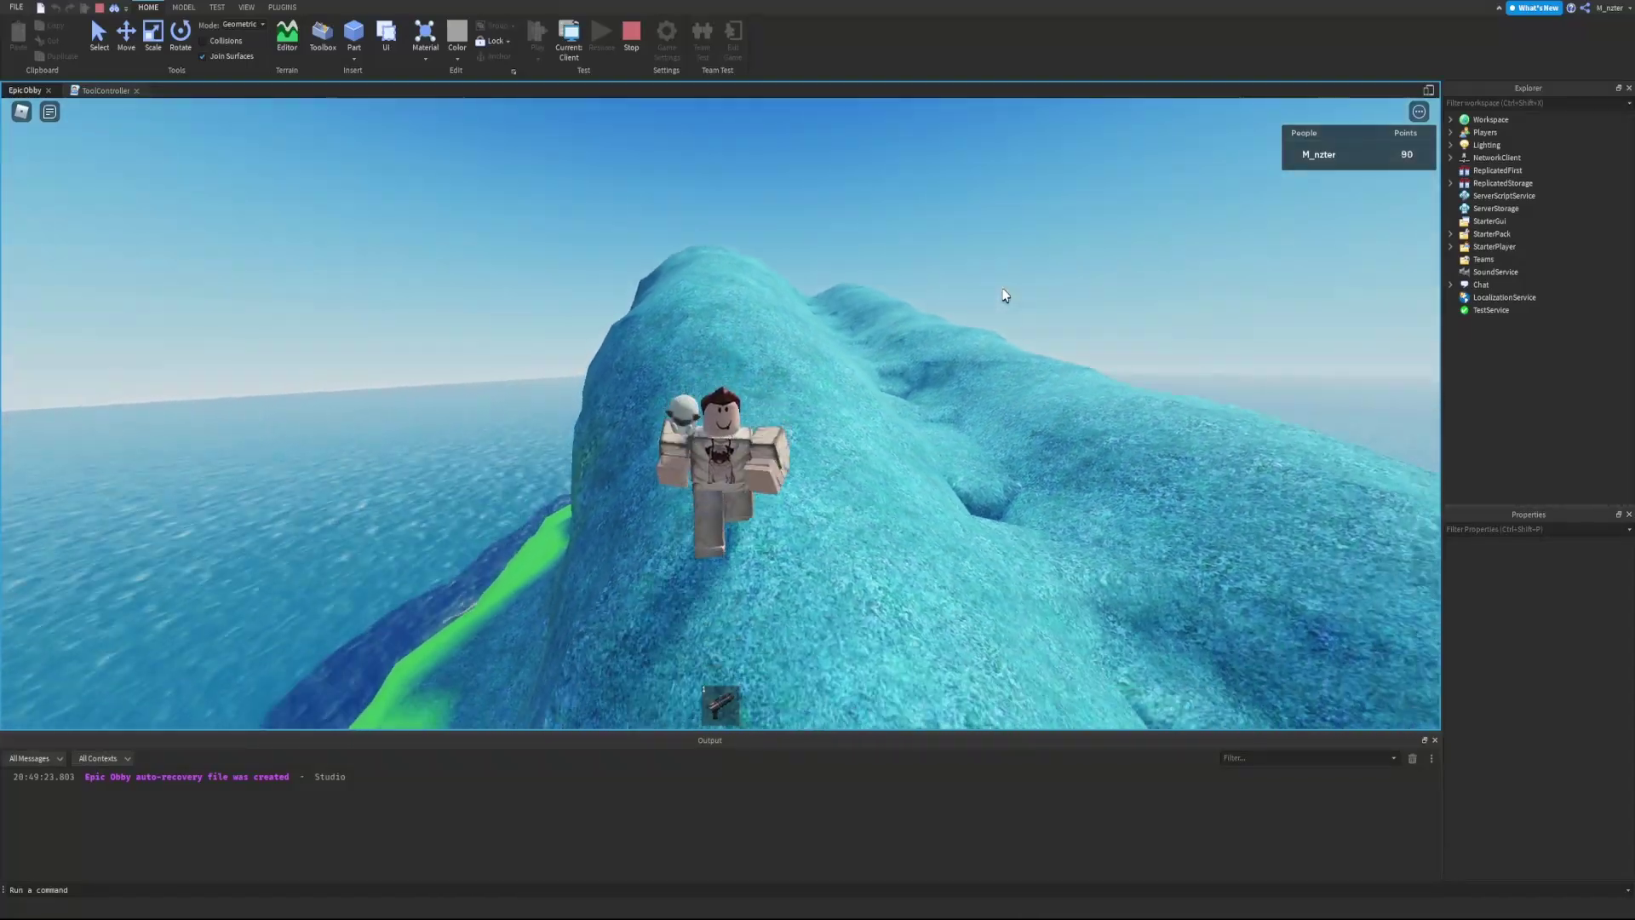
key(s)
right_drag(1004, 295, 1005, 296)
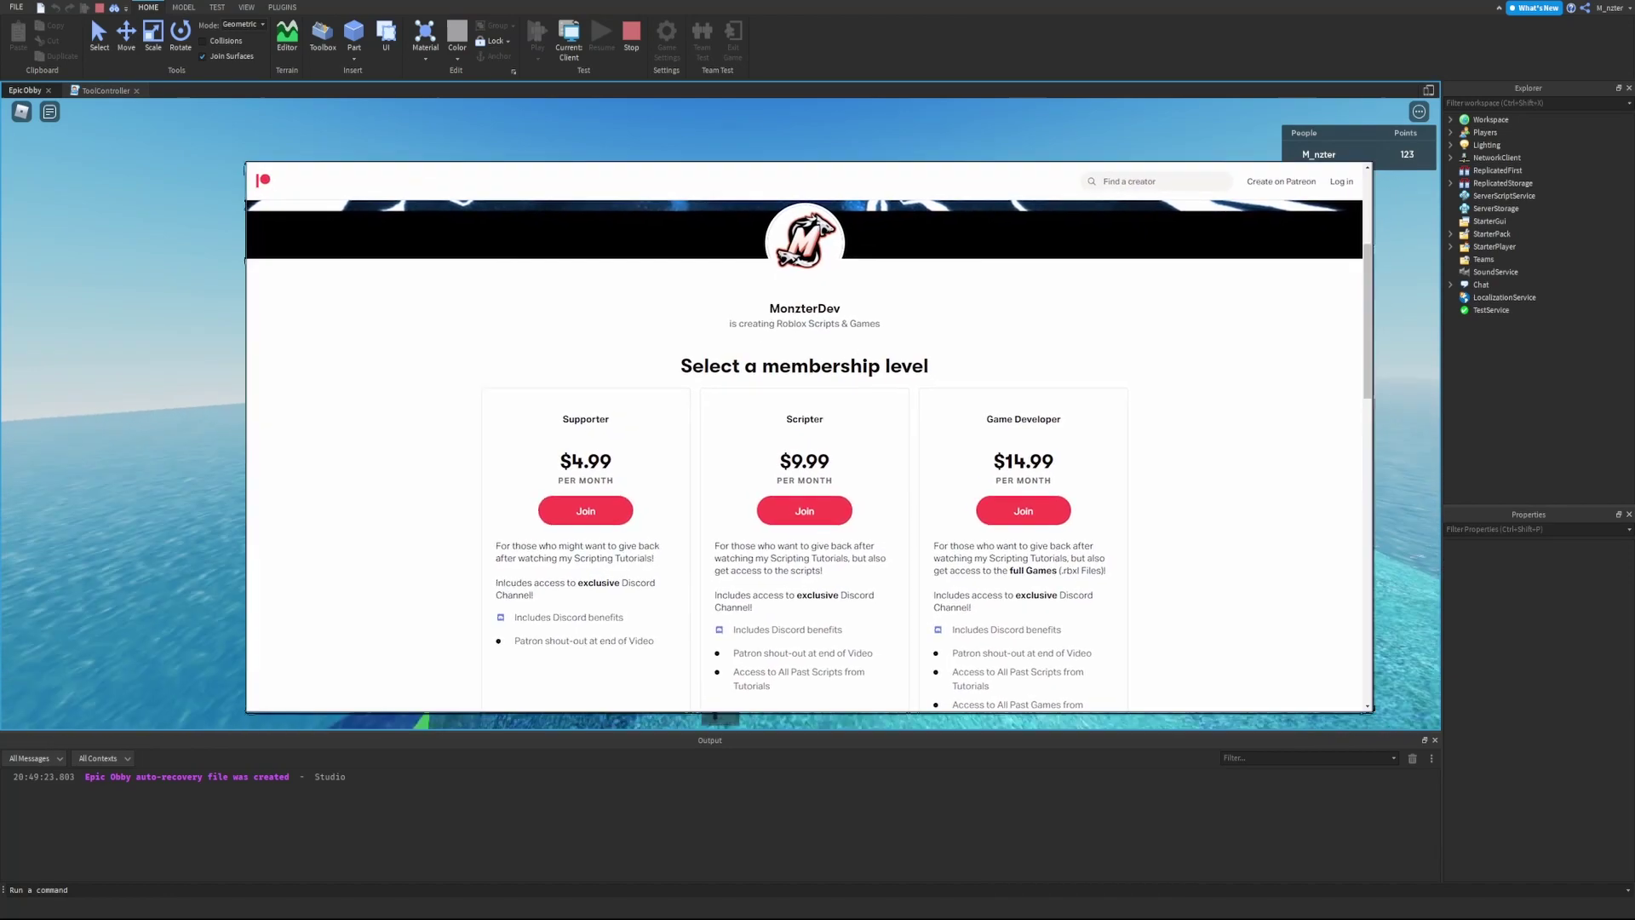
key(s)
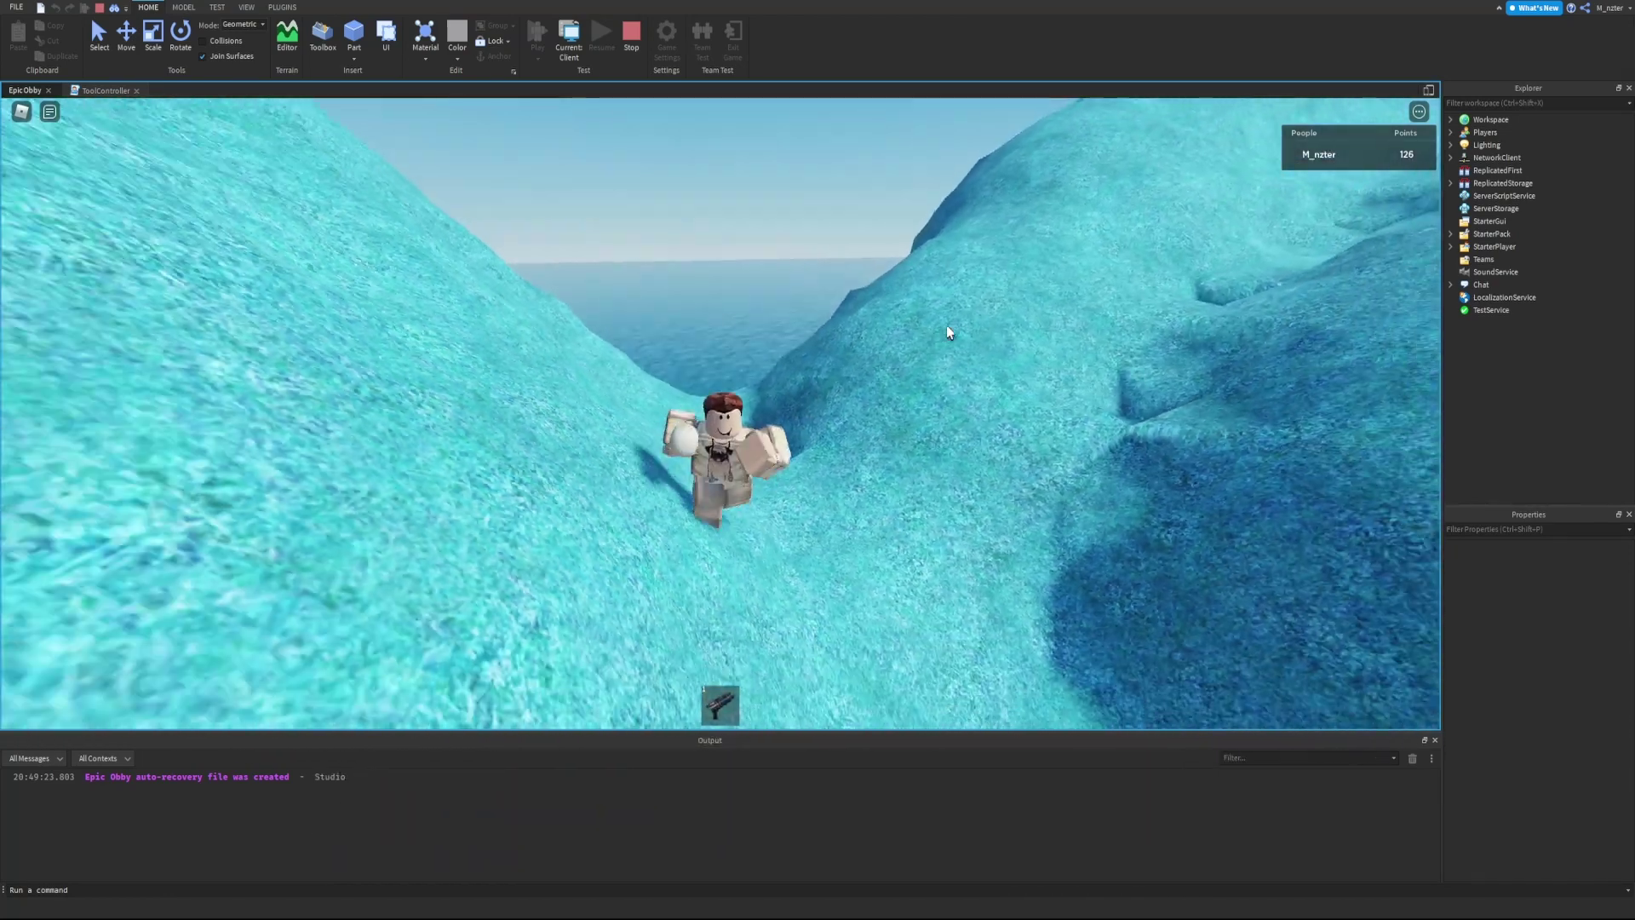